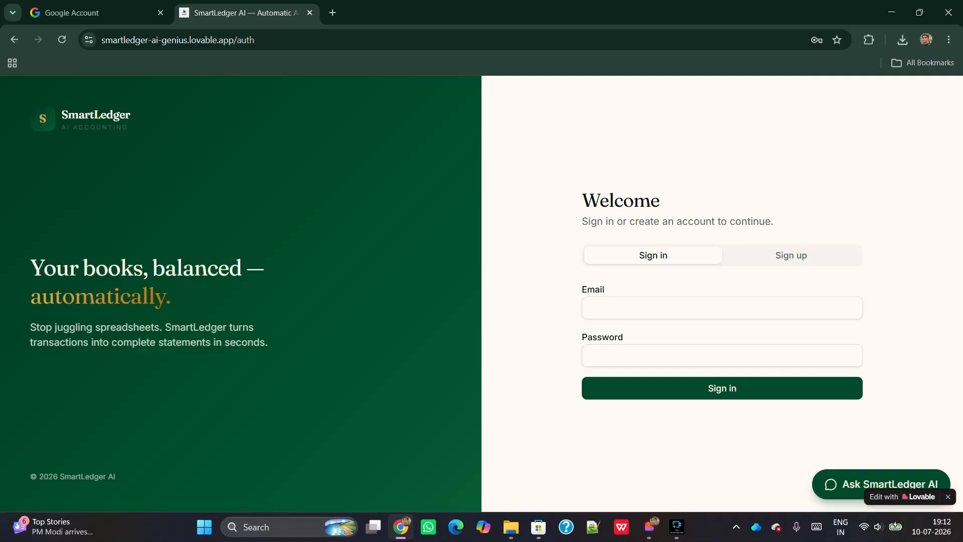
Sign up for a new account with the user's full name, e-mail address and password
left_click(791, 256)
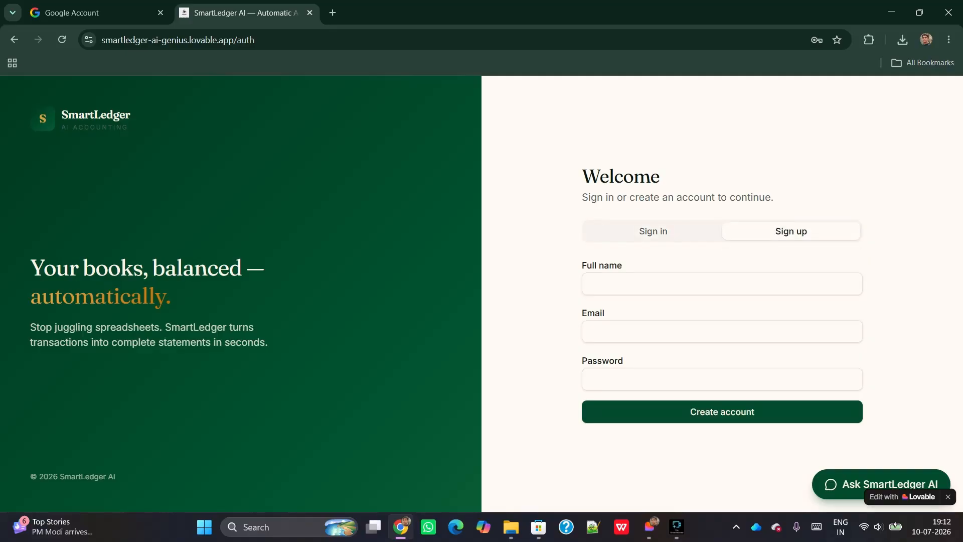
left_click(722, 284)
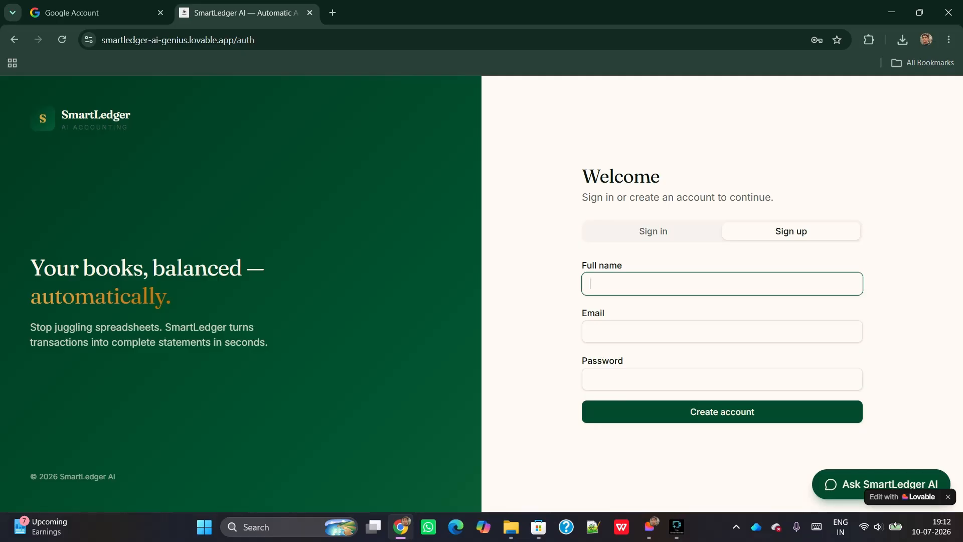
type("Sumit")
key("Tab")
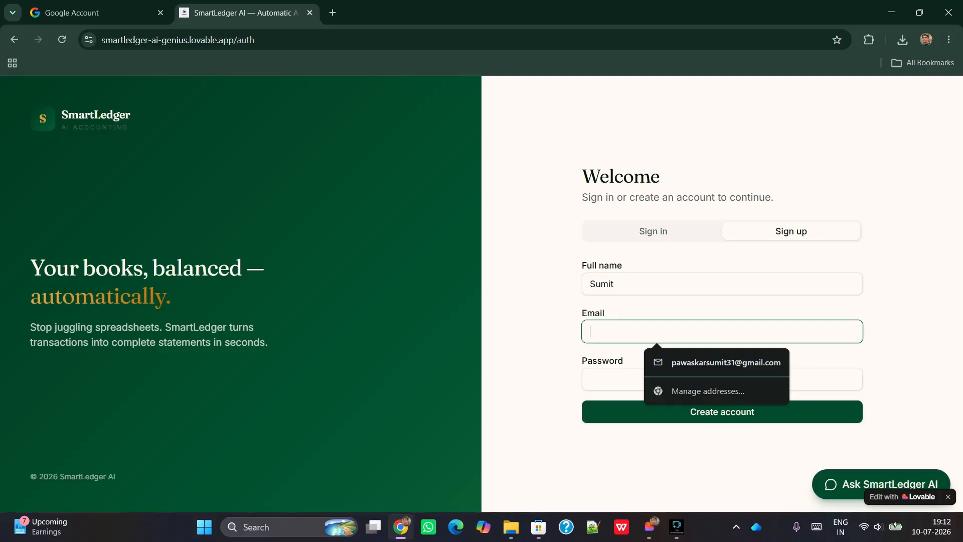
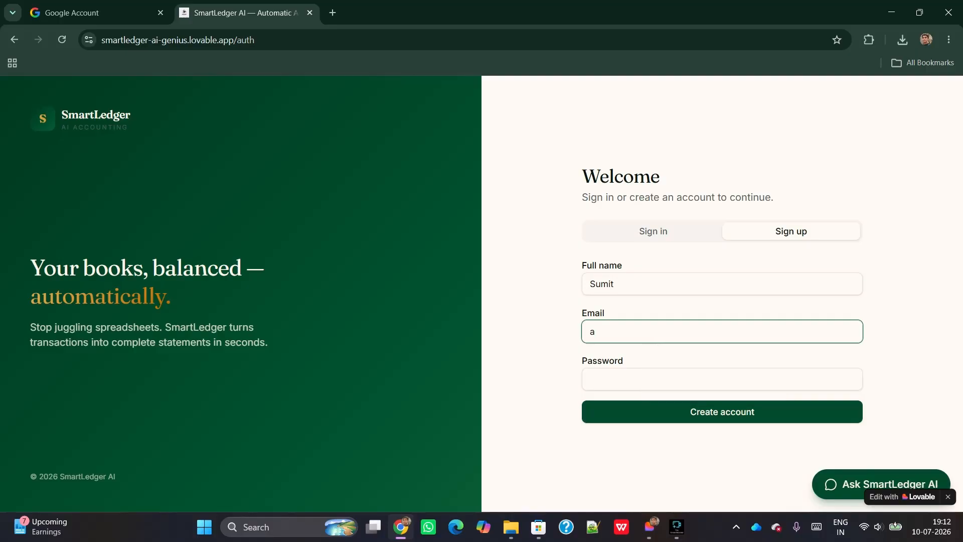
key("Tab")
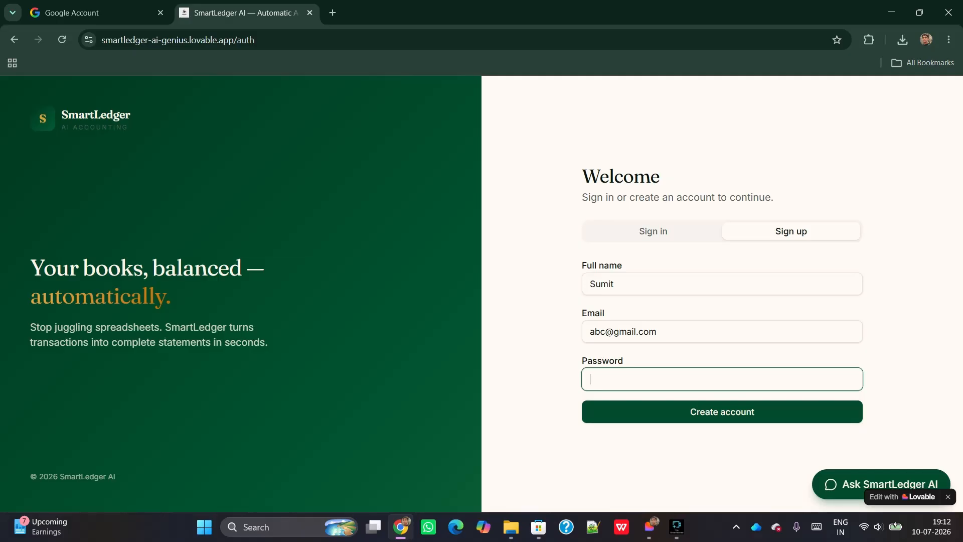
type("abc@123456")
key("Return")
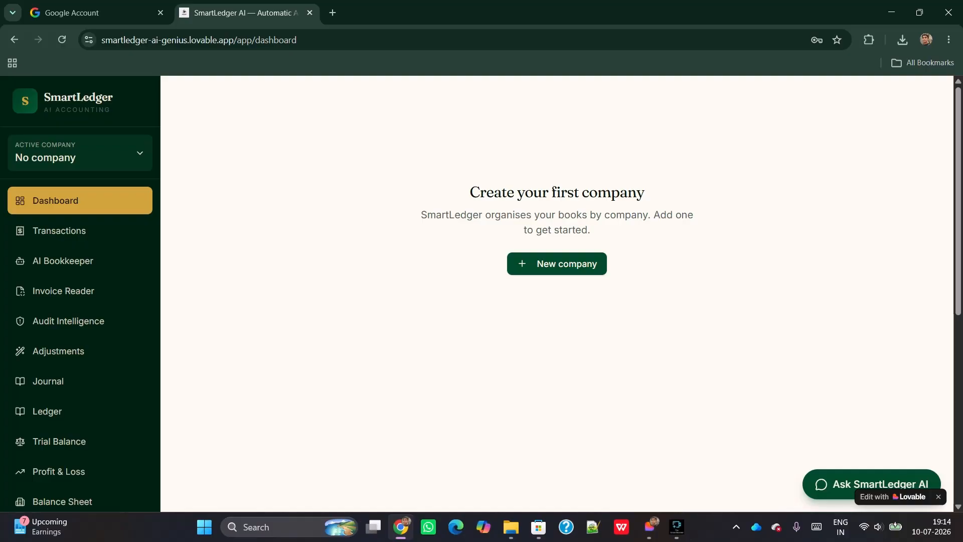
Add a new company named 'ABC Trading.Co' from the Active Company list
left_click(80, 153)
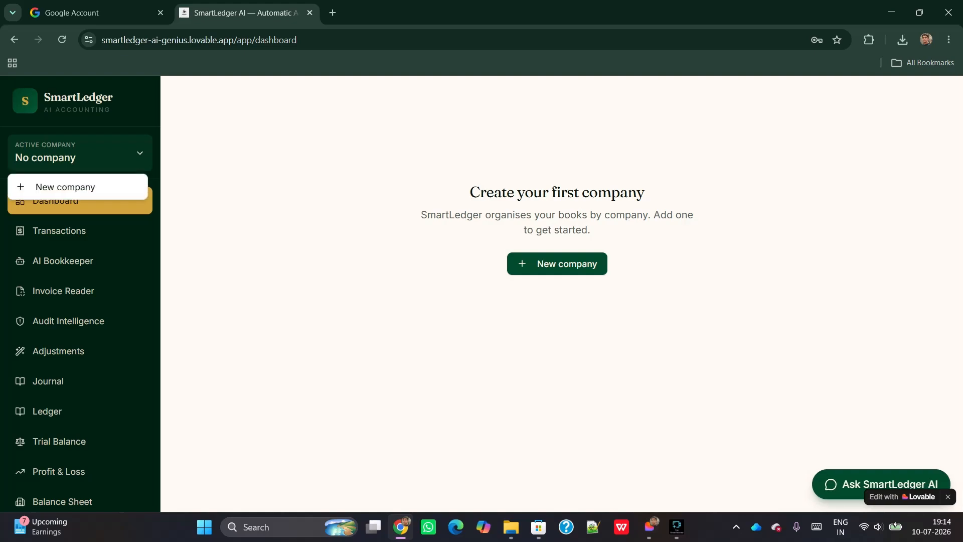
left_click(65, 187)
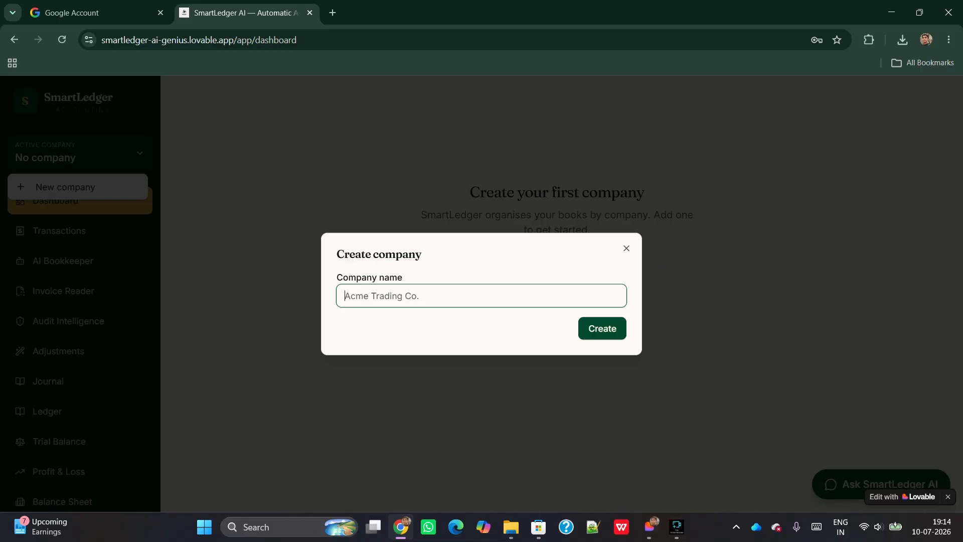
type("ABC Trading.Co")
key("Return")
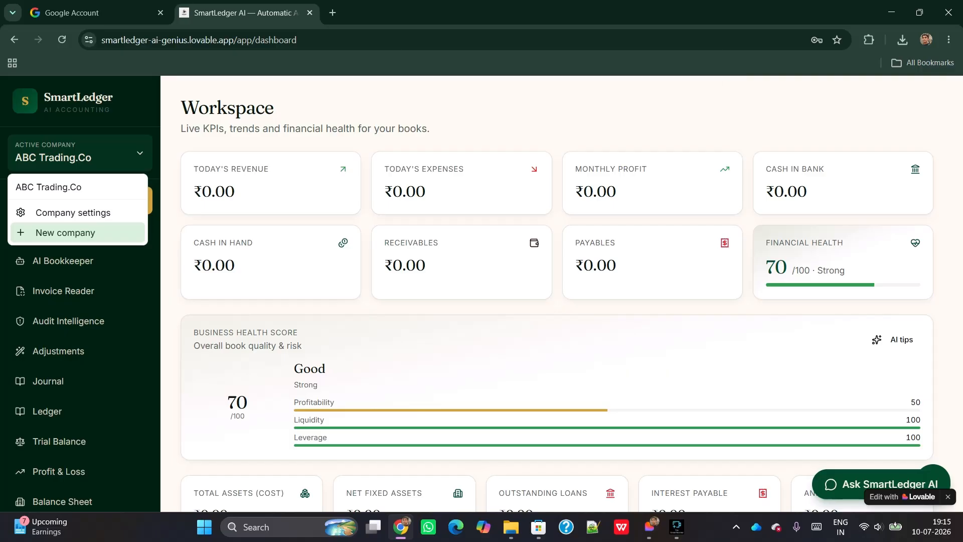
left_click(78, 232)
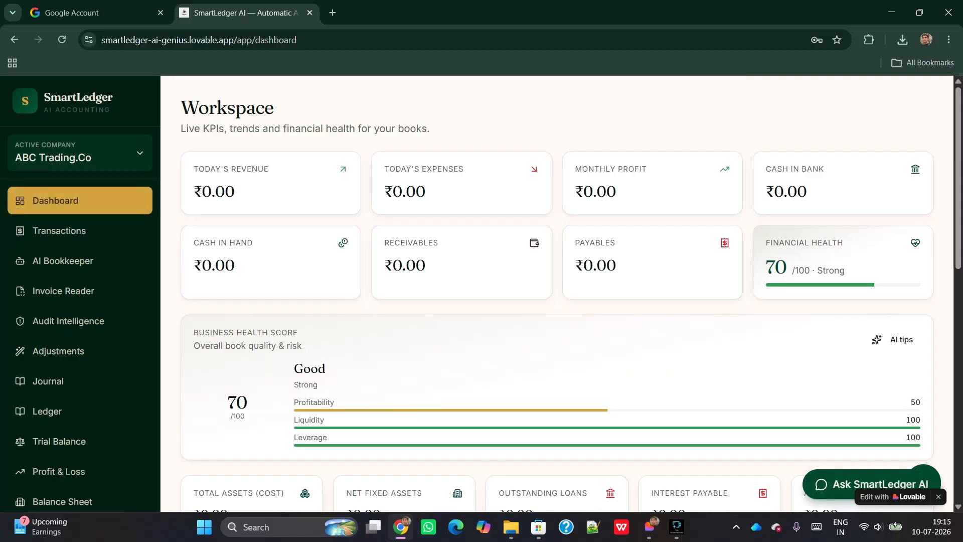
left_click(77, 153)
left_click(73, 213)
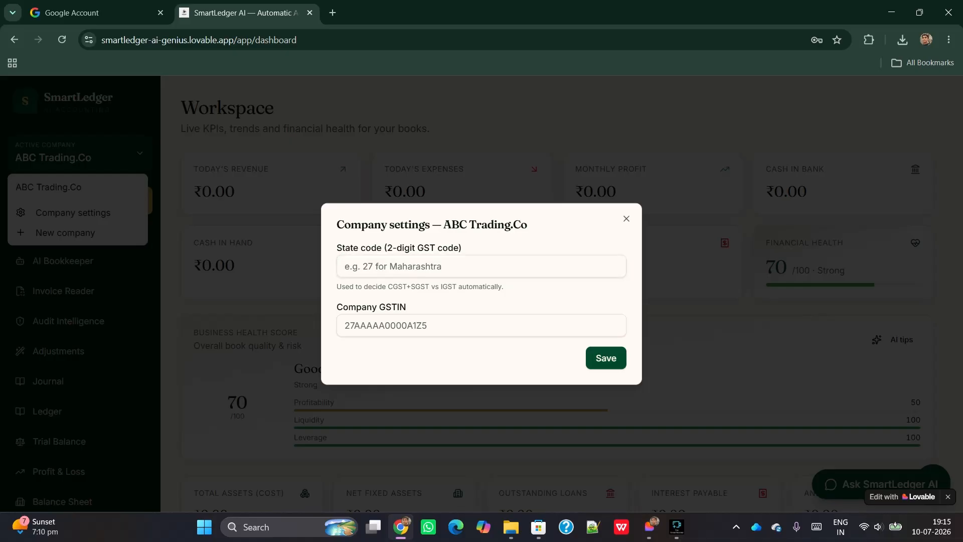
left_click(626, 219)
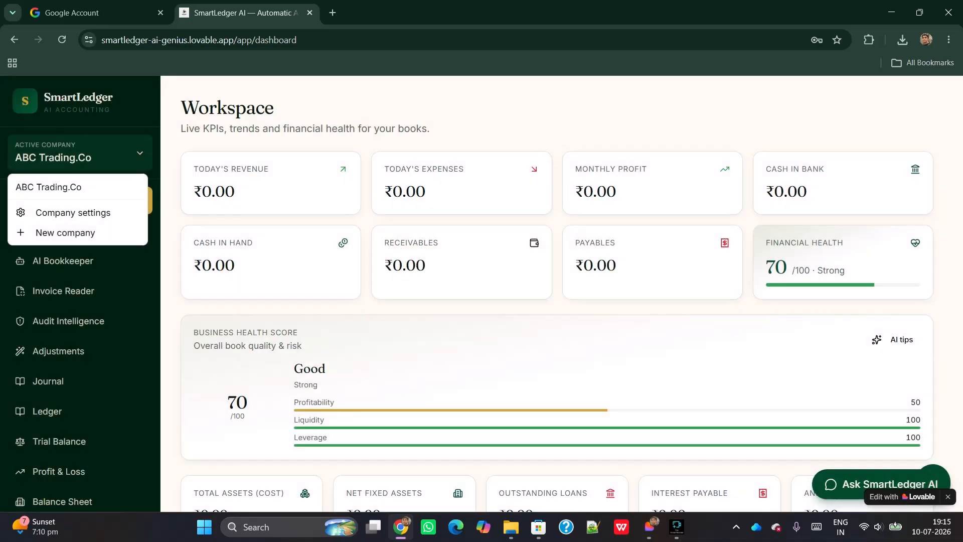
key("Escape")
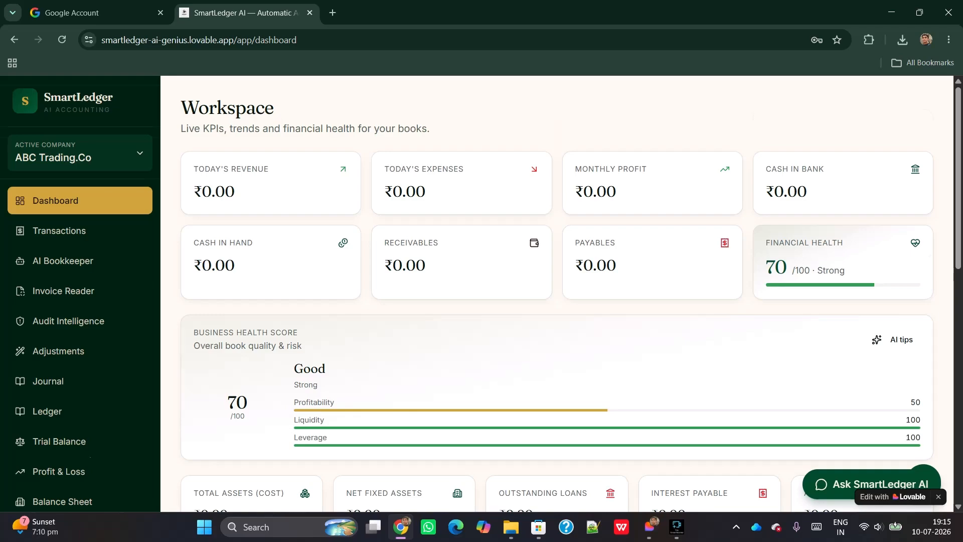
scroll(556, 294, "down", 5)
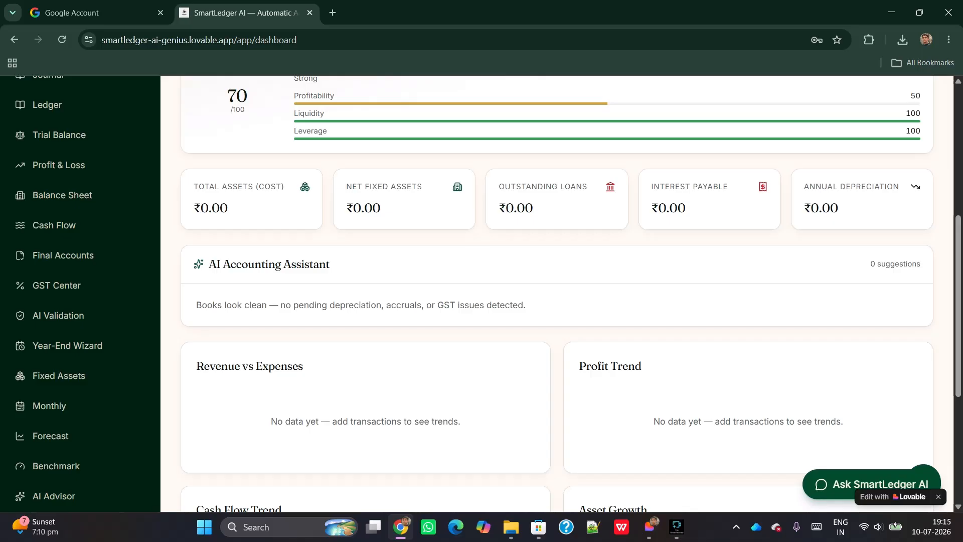
scroll(557, 294, "down", 2)
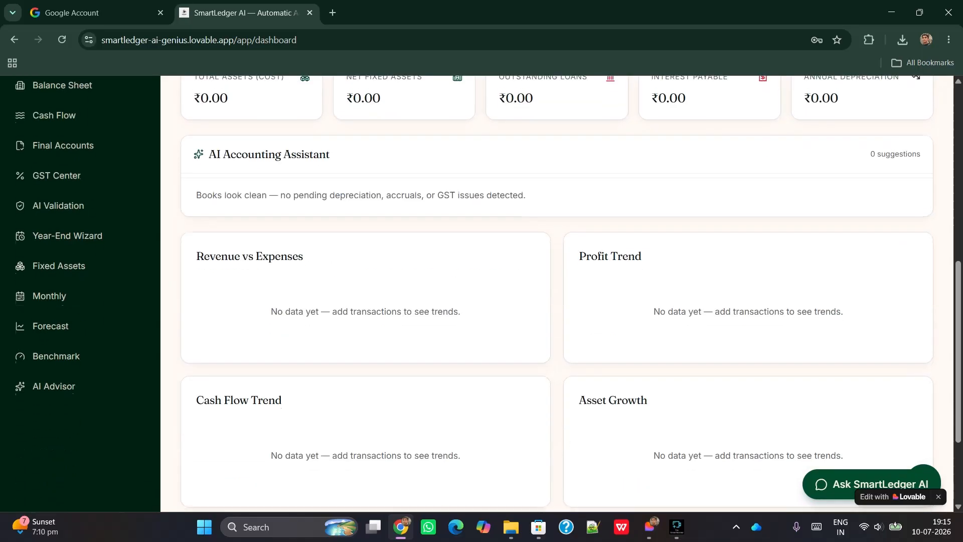
scroll(557, 294, "down", 2)
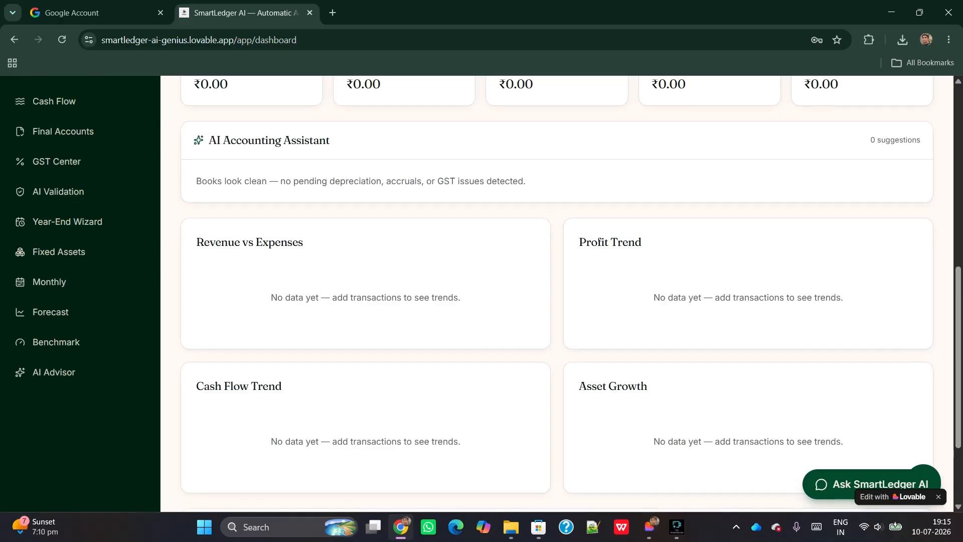
scroll(556, 293, "up", 3)
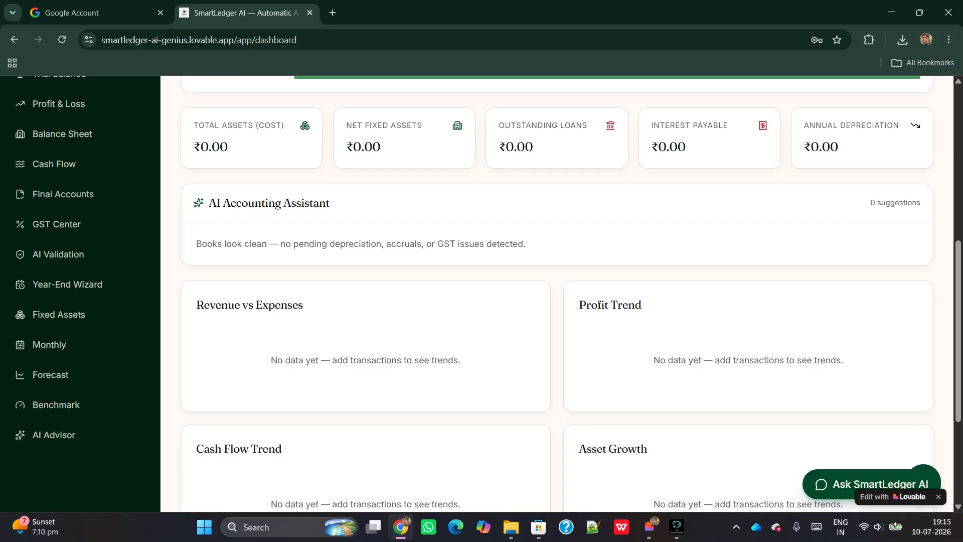
scroll(557, 293, "up", 6)
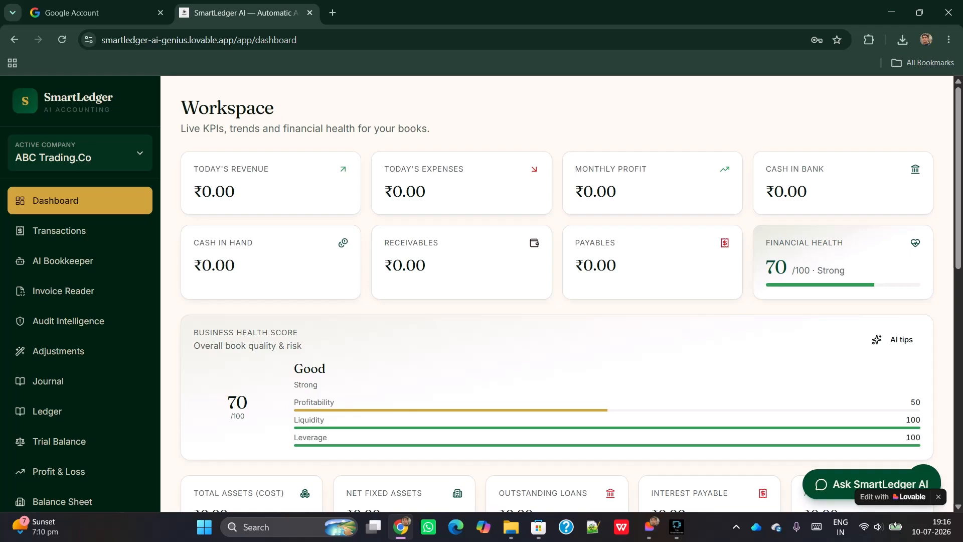
scroll(557, 293, "down", 1)
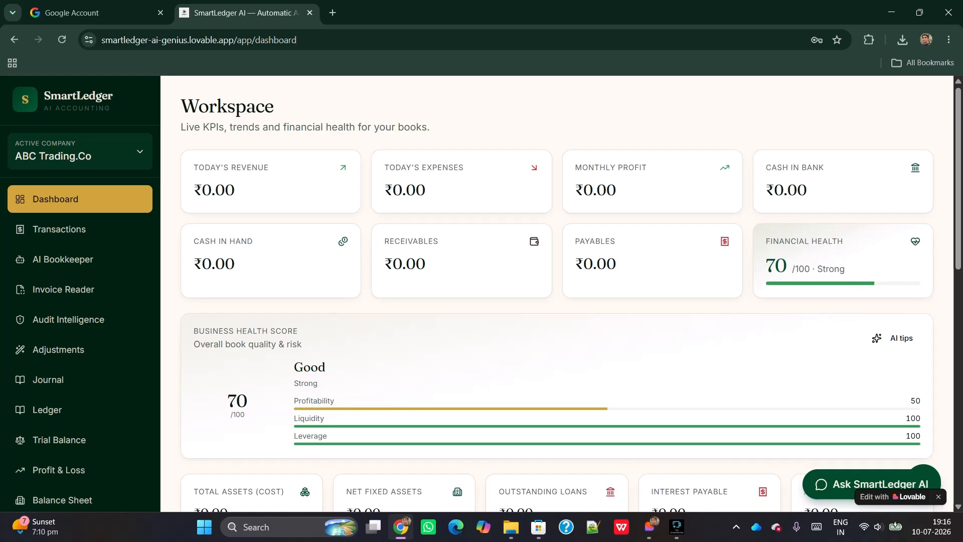
scroll(557, 293, "down", 3)
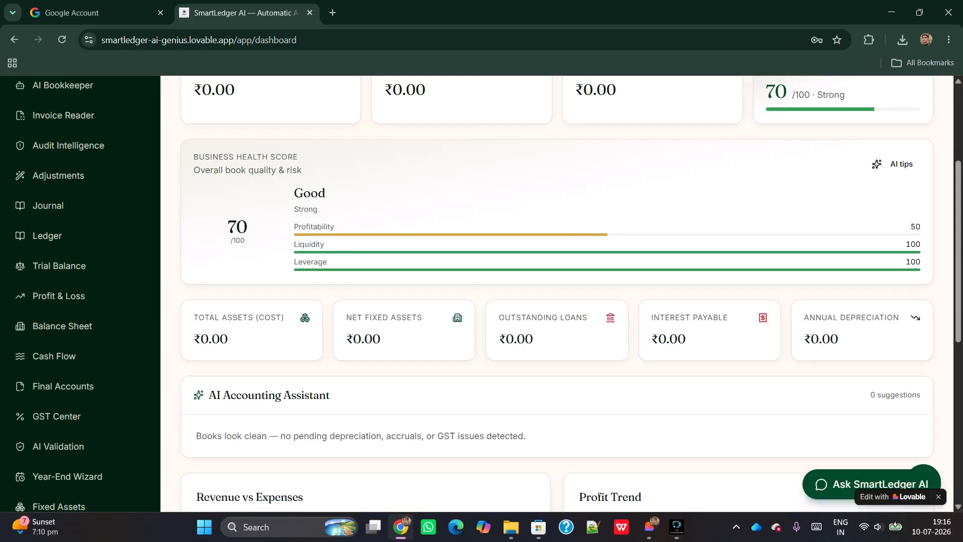
scroll(556, 294, "up", 4)
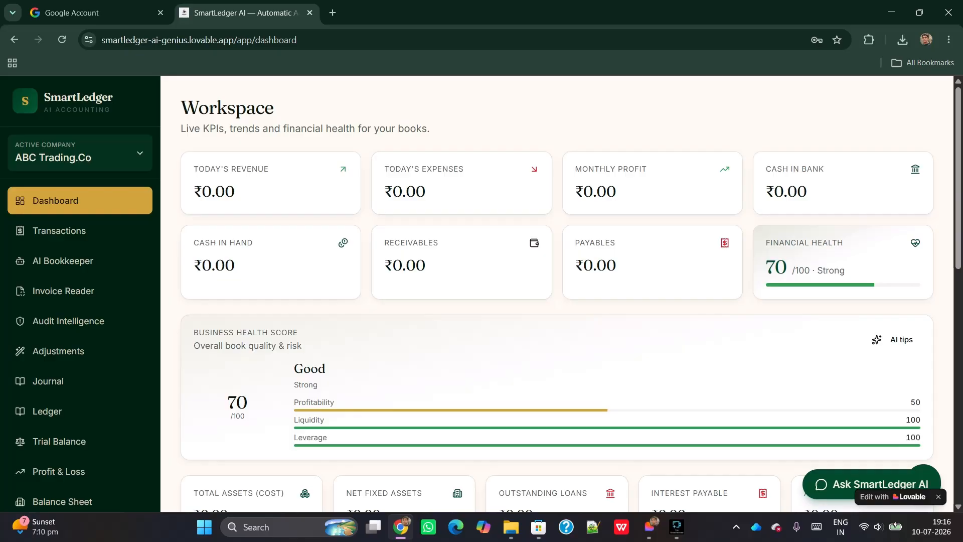
On the Transactions page, set the new transaction's category to Capital Introduced
left_click(60, 230)
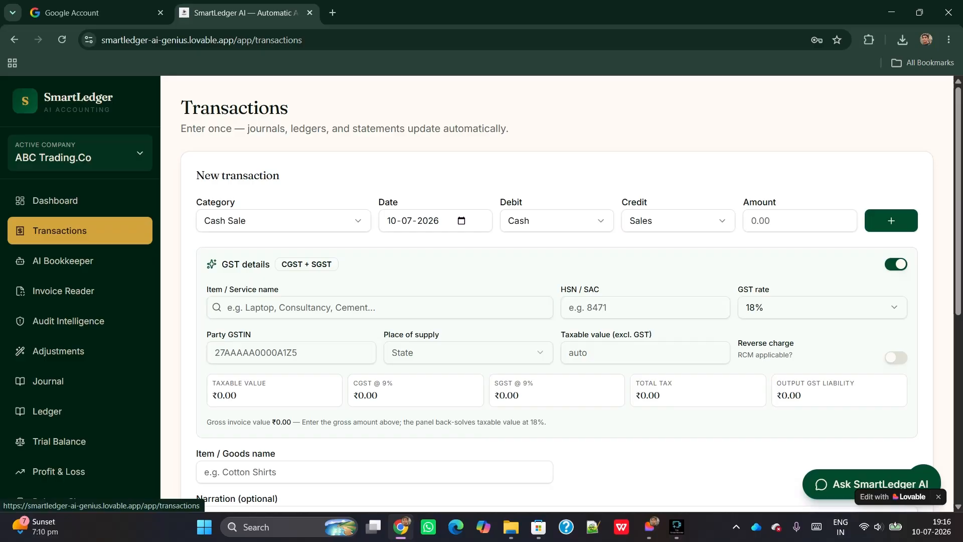
left_click(283, 220)
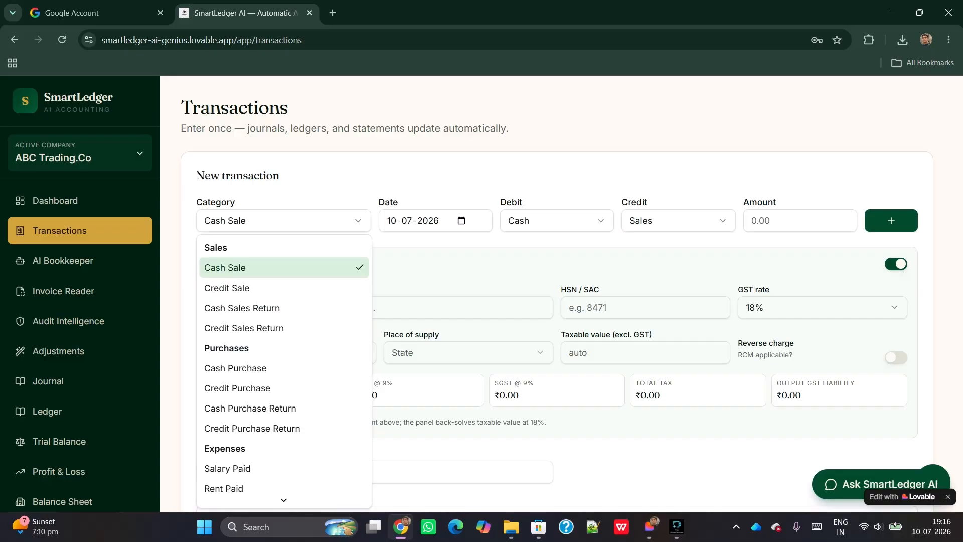
scroll(284, 408, "down", 3)
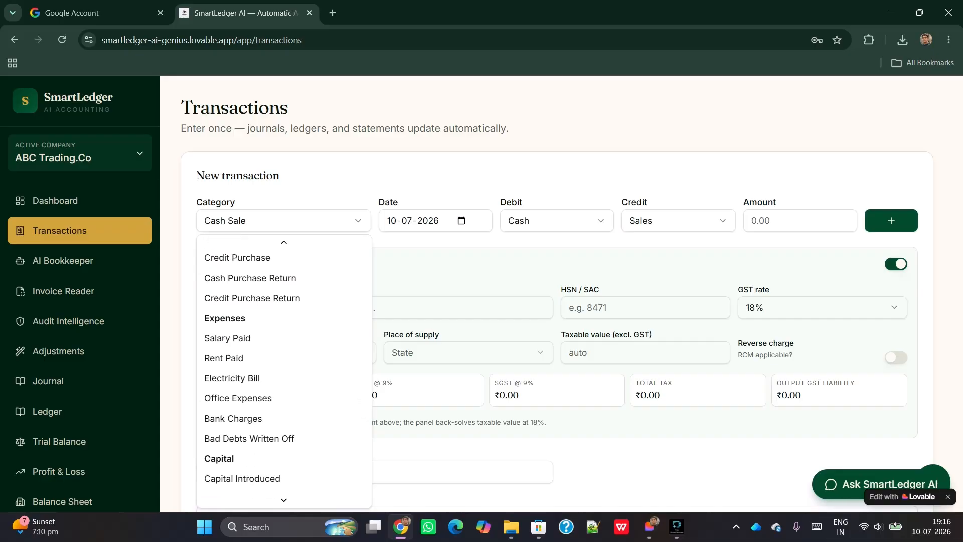
scroll(283, 372, "down", 1)
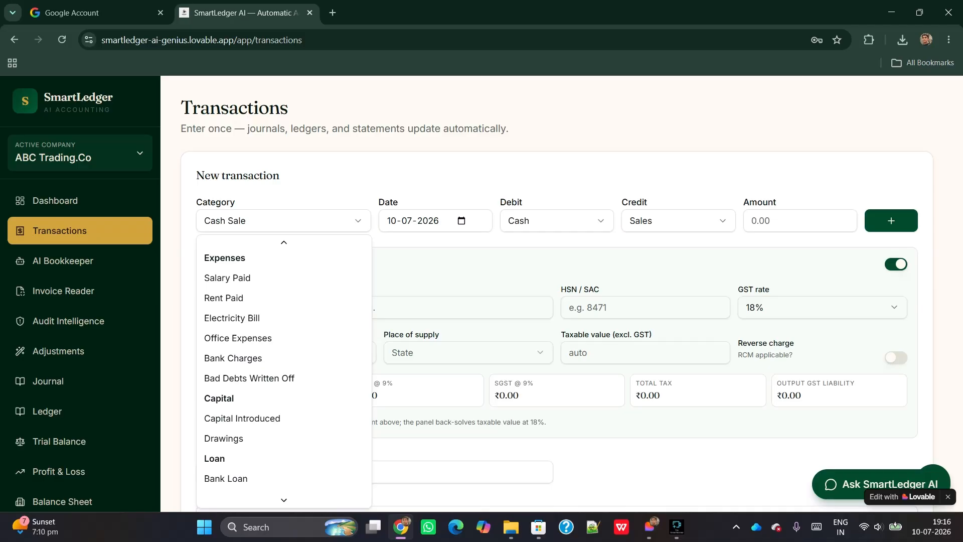
left_click(242, 418)
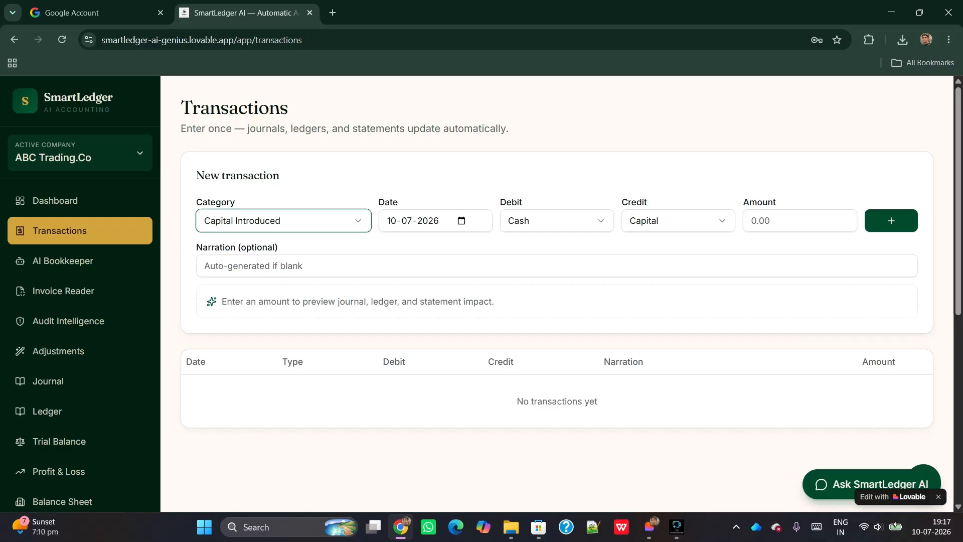
Enter 100000 as the amount and add the Capital Introduced transaction
left_click(799, 221)
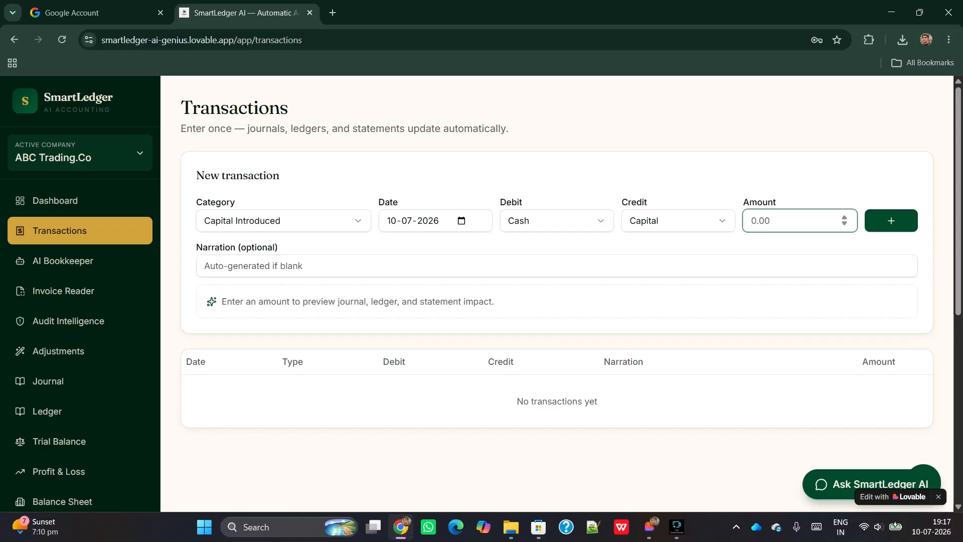
type("1")
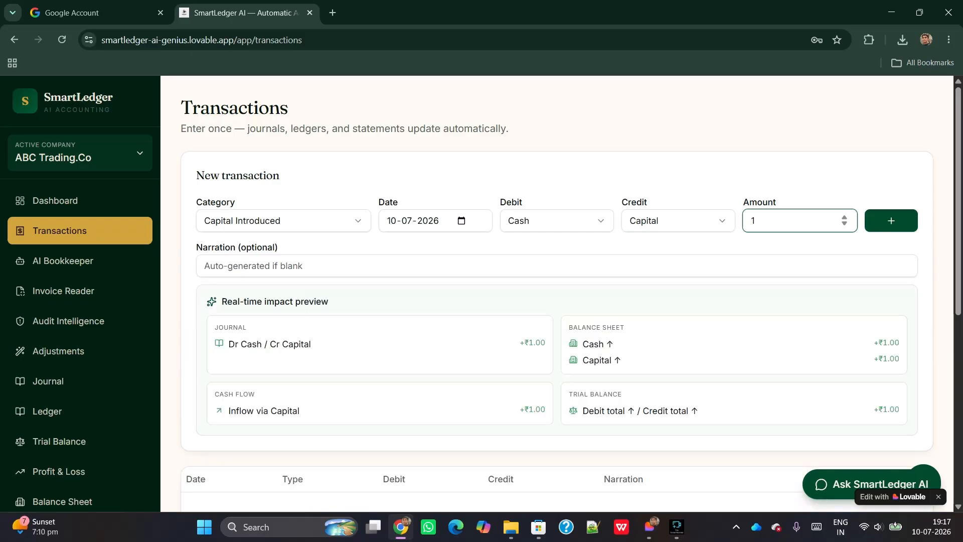
type("00000")
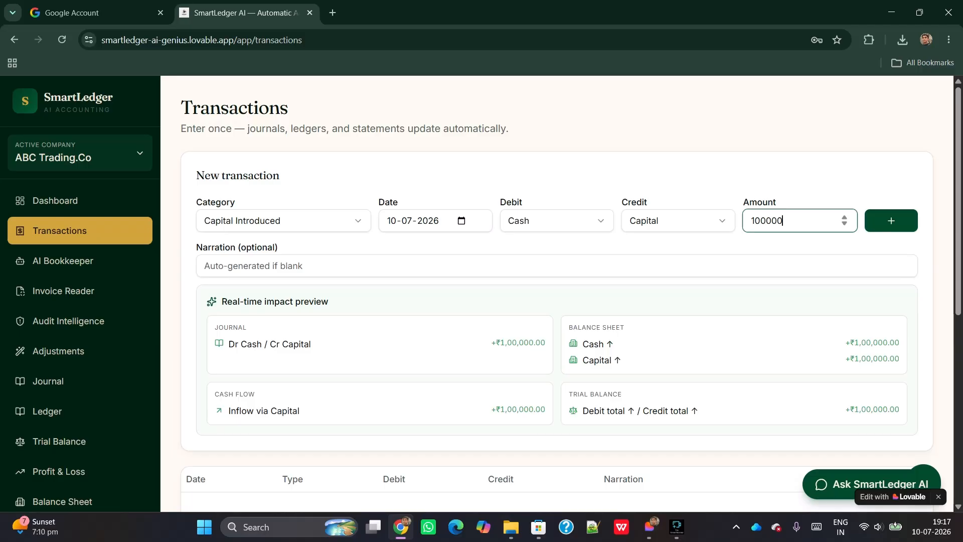
left_click(890, 220)
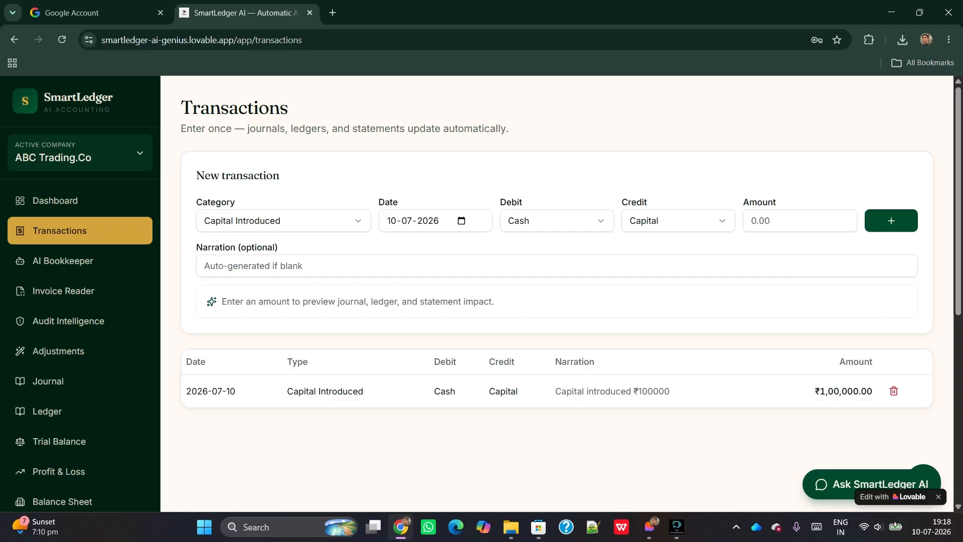
Set the category to Cash Purchase with an amount of 50000
left_click(283, 221)
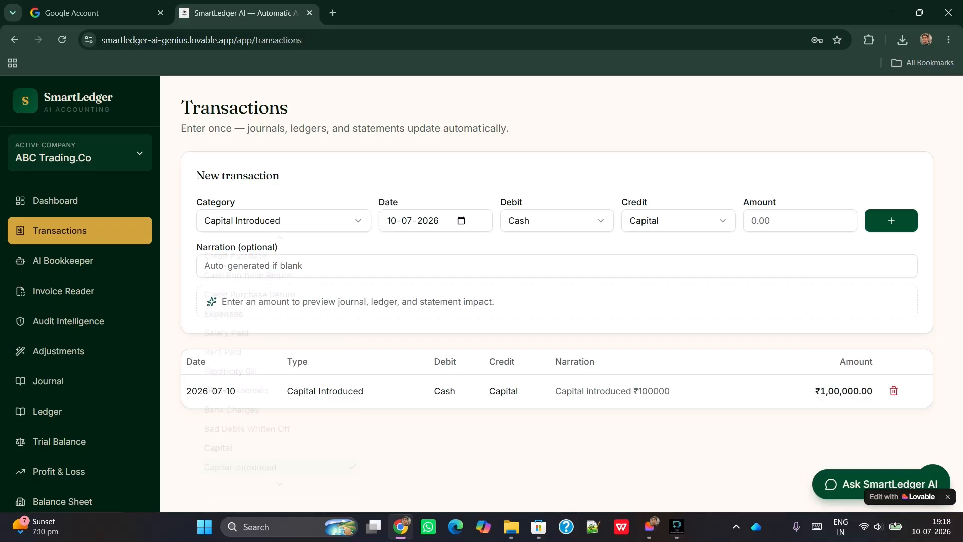
scroll(283, 287, "up", 2)
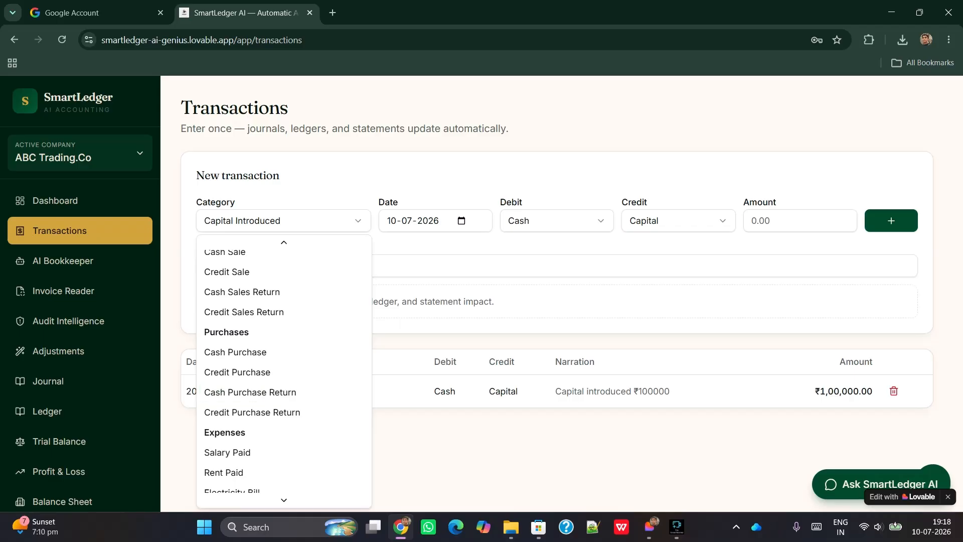
scroll(284, 371, "down", 2)
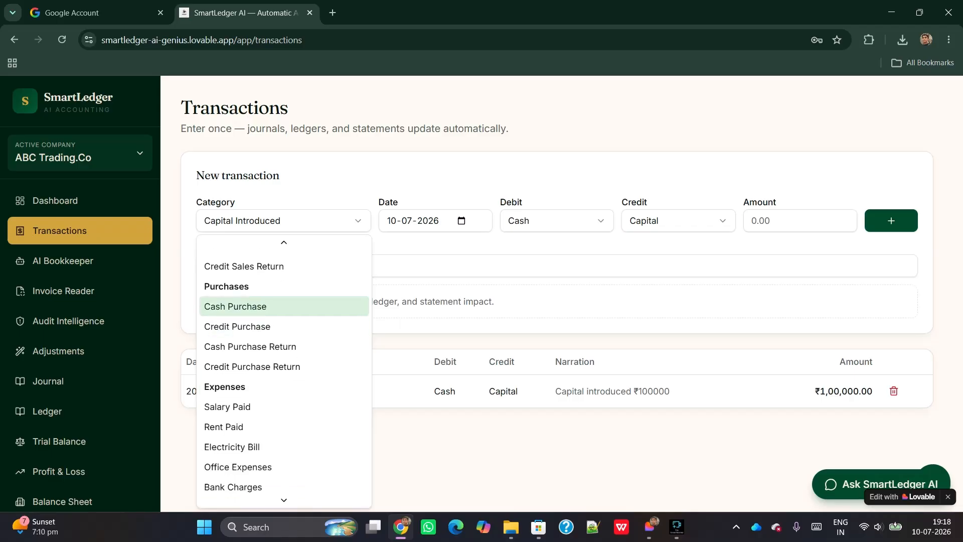
left_click(235, 306)
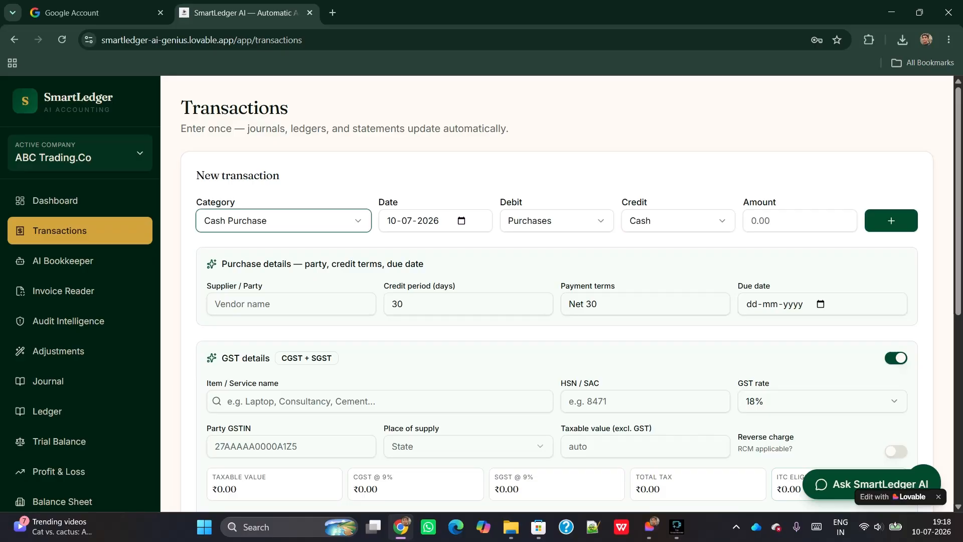
left_click(790, 221)
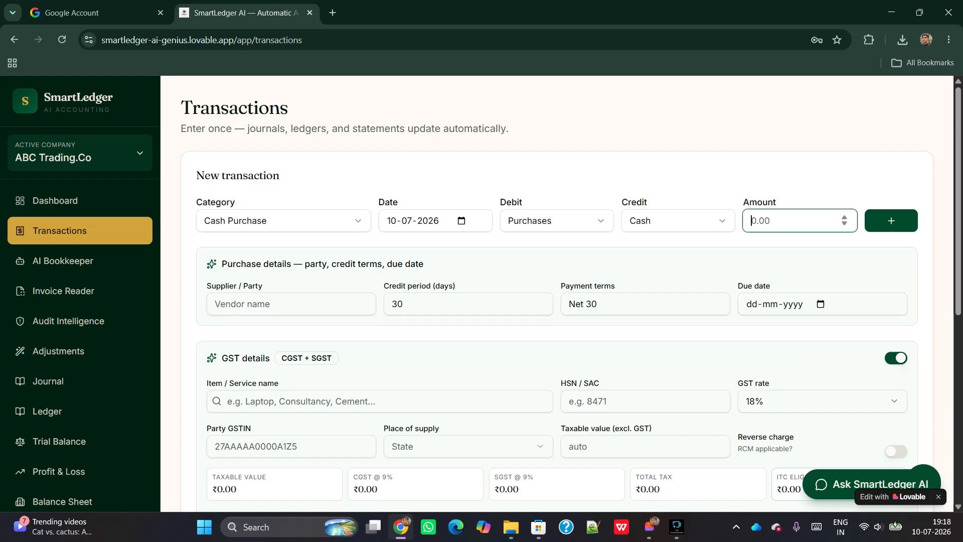
type("5")
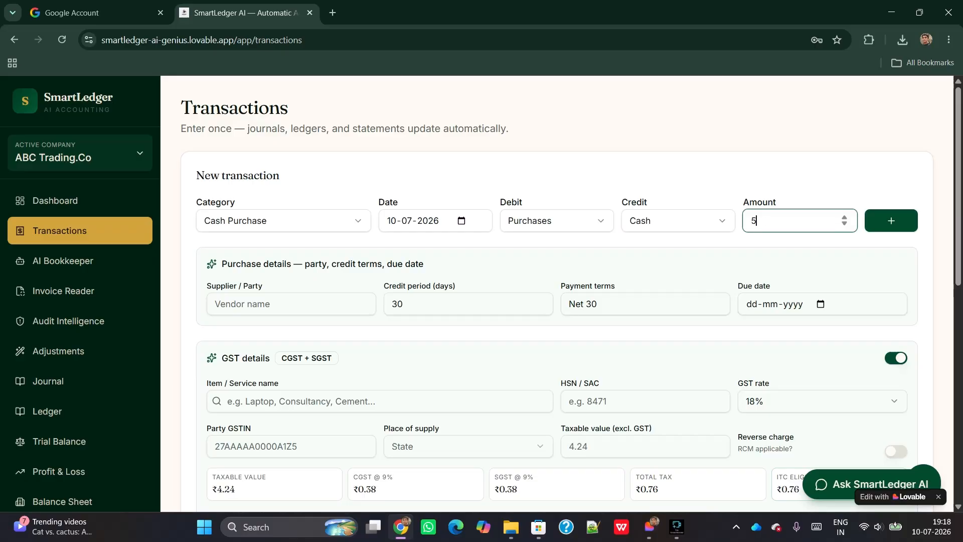
type("0000")
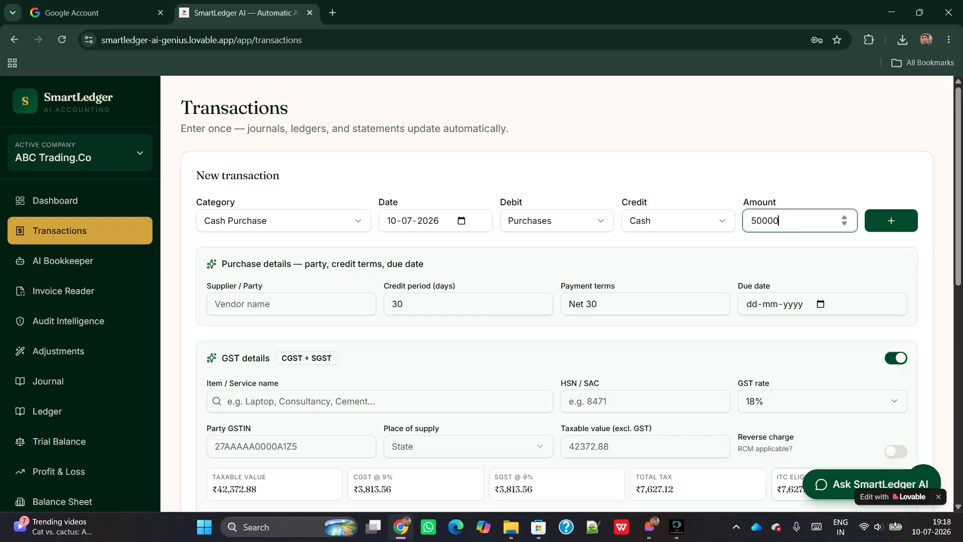
Apply an 18% GST rate and add the ₹50,000 cash purchase
scroll(557, 293, "down", 4)
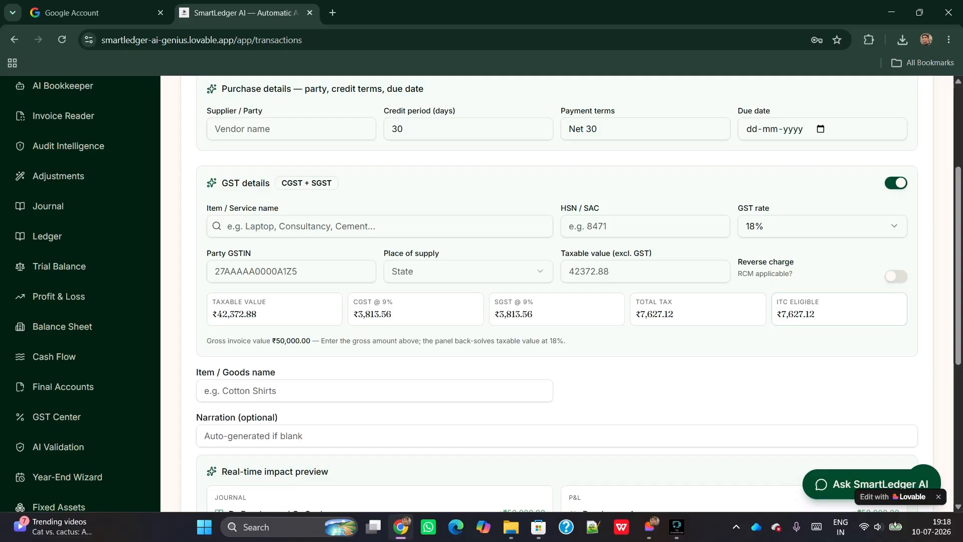
left_click(822, 226)
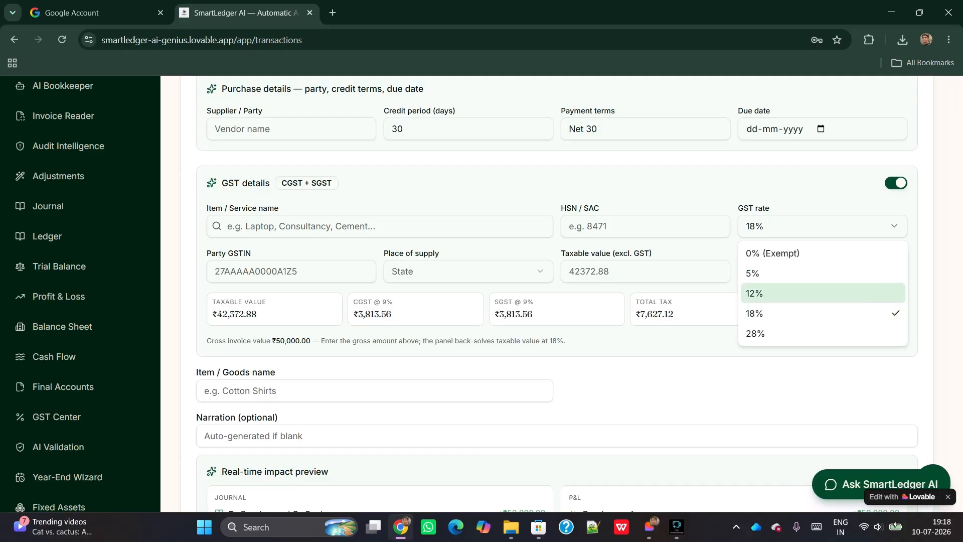
left_click(822, 294)
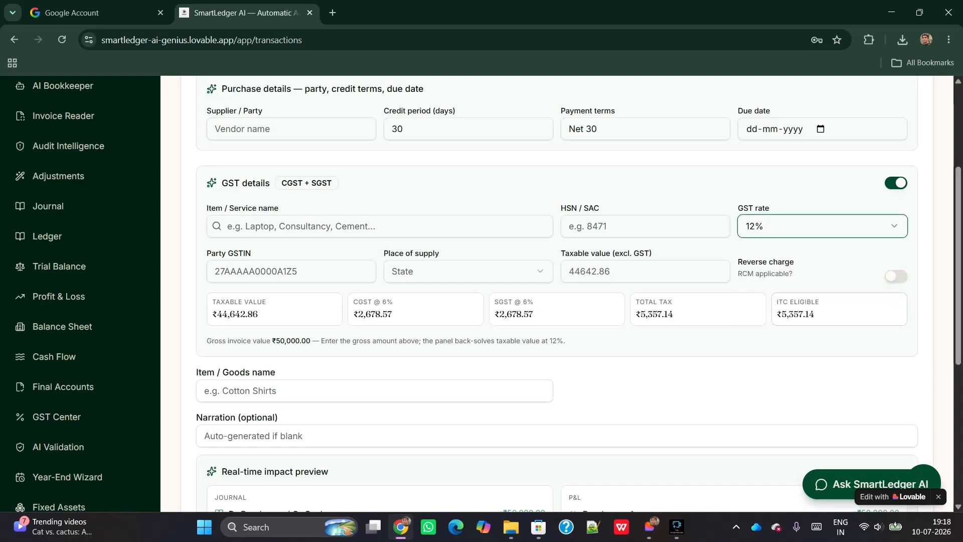
left_click(822, 226)
left_click(822, 314)
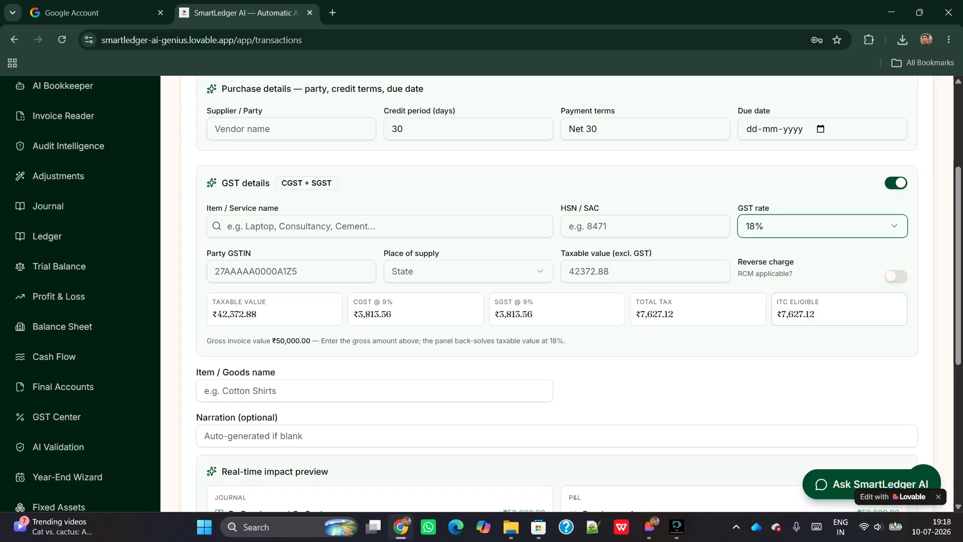
scroll(557, 293, "up", 3)
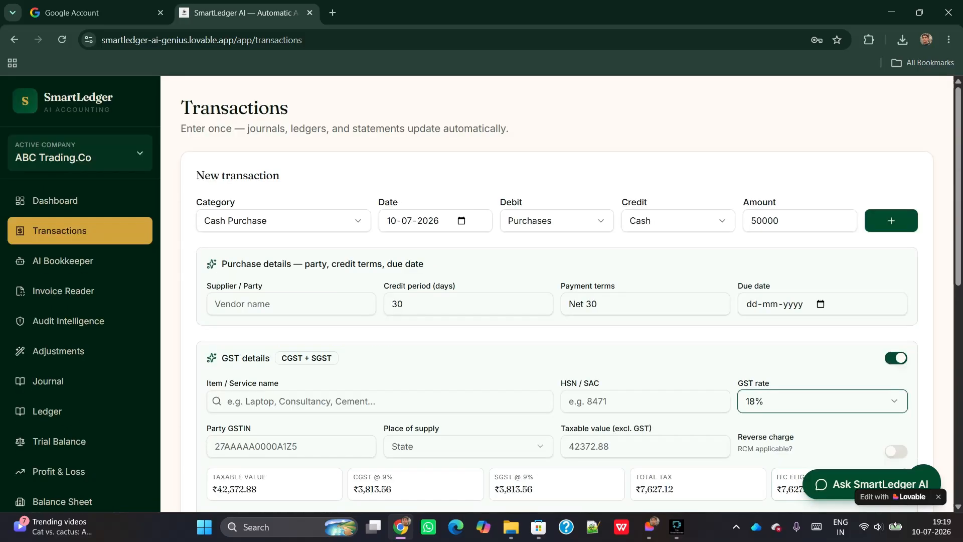
scroll(557, 294, "down", 3)
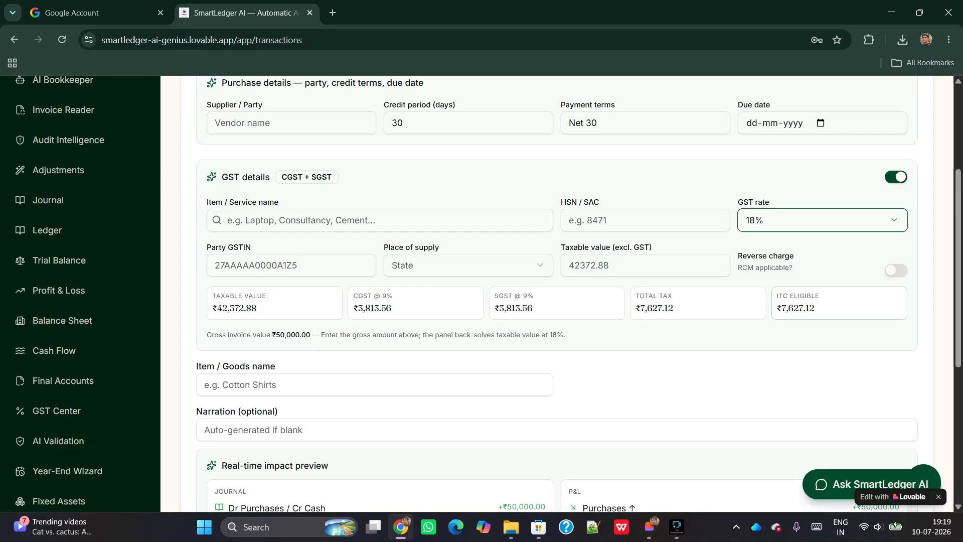
scroll(557, 293, "up", 2)
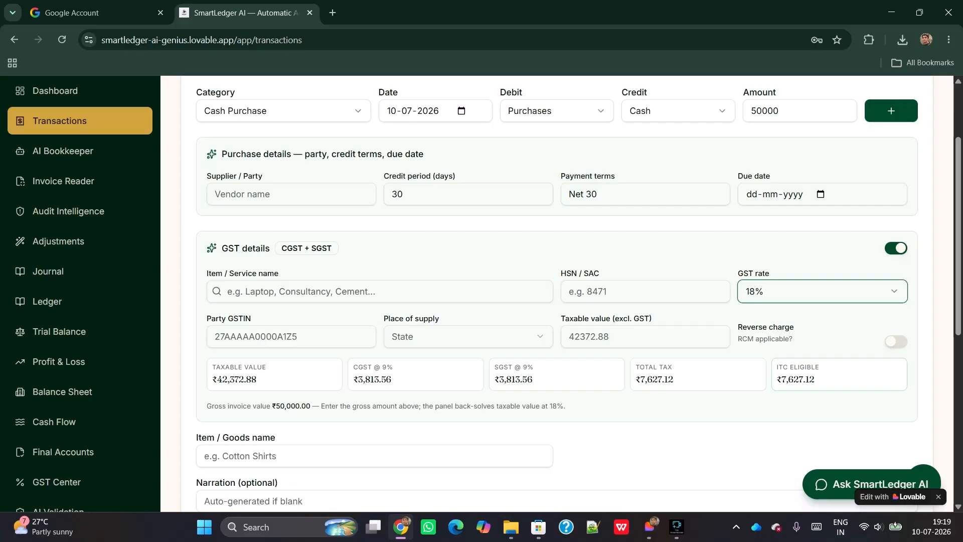
scroll(556, 294, "up", 1)
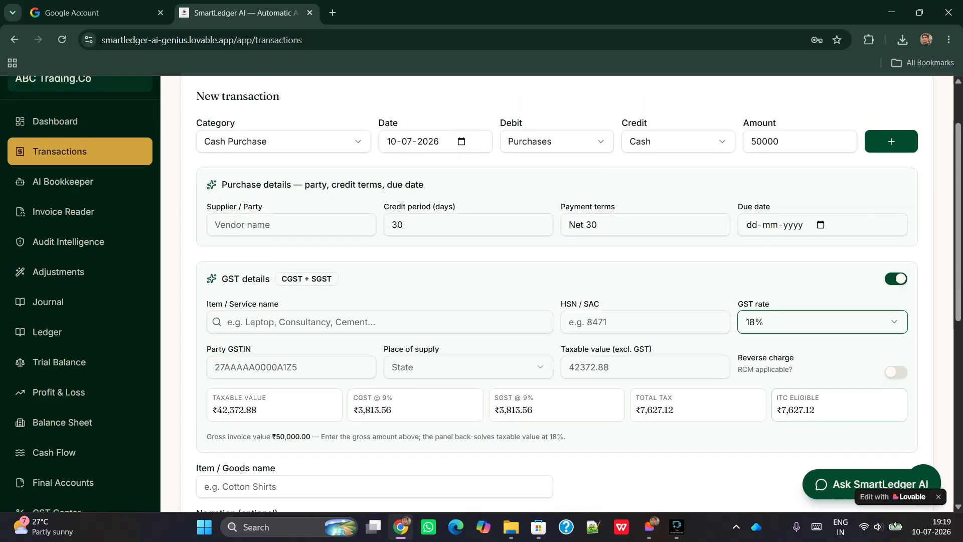
scroll(557, 294, "down", 1)
scroll(557, 293, "down", 5)
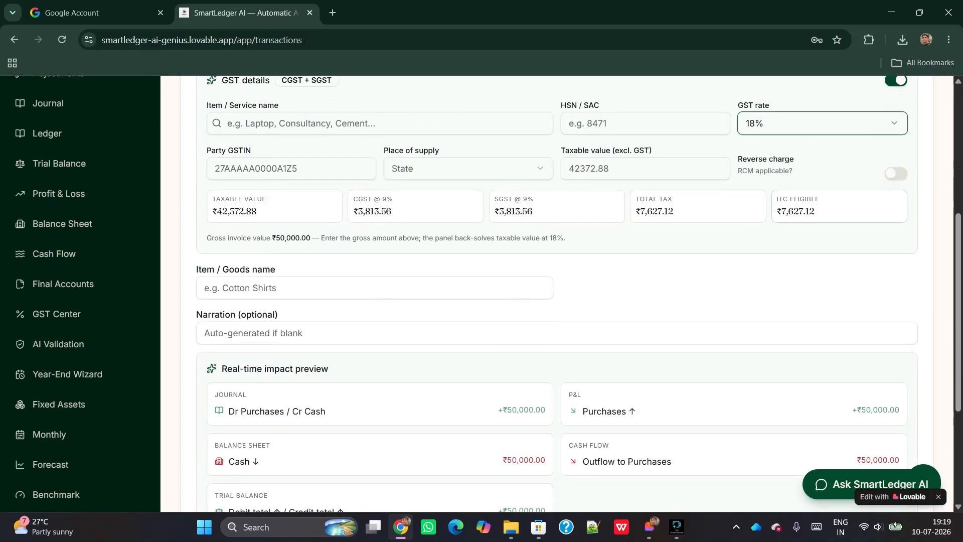
scroll(556, 293, "down", 2)
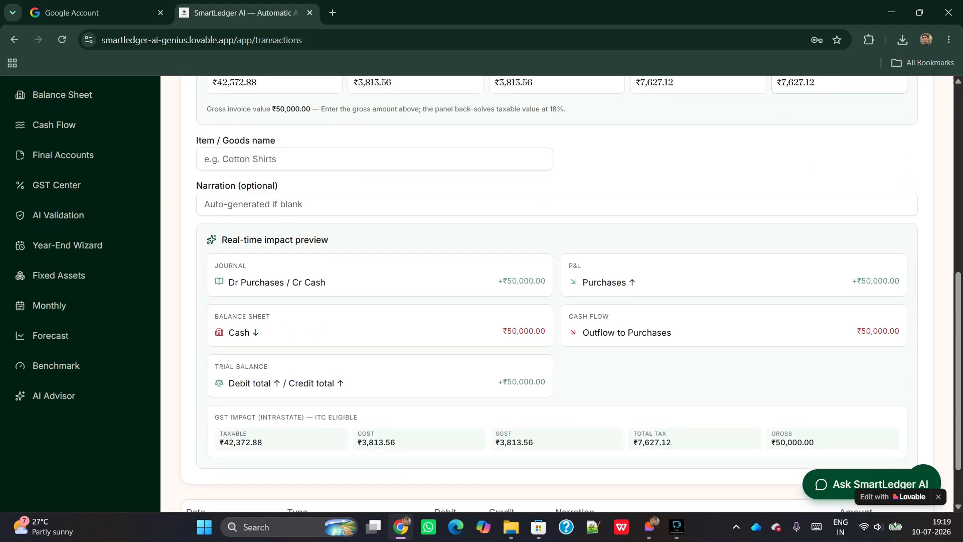
scroll(556, 294, "up", 1)
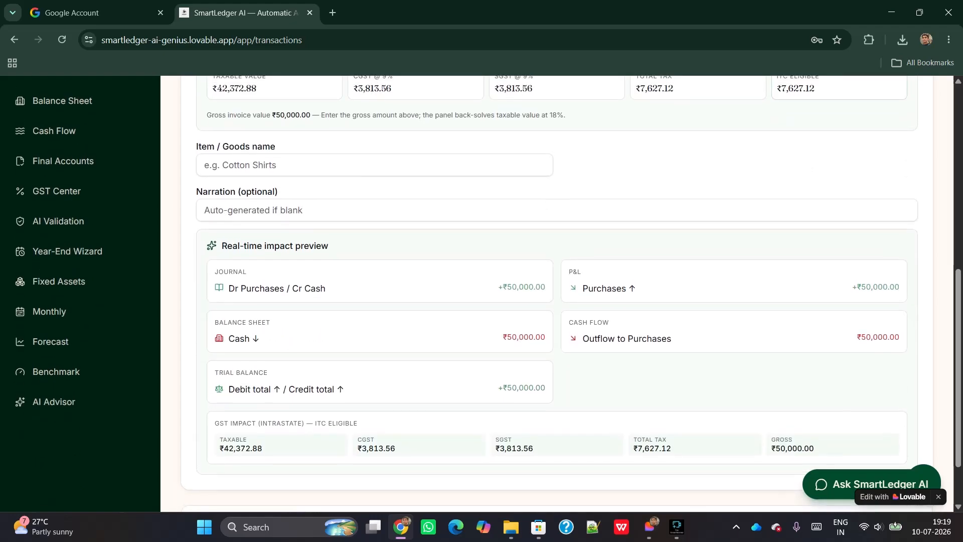
scroll(556, 294, "up", 6)
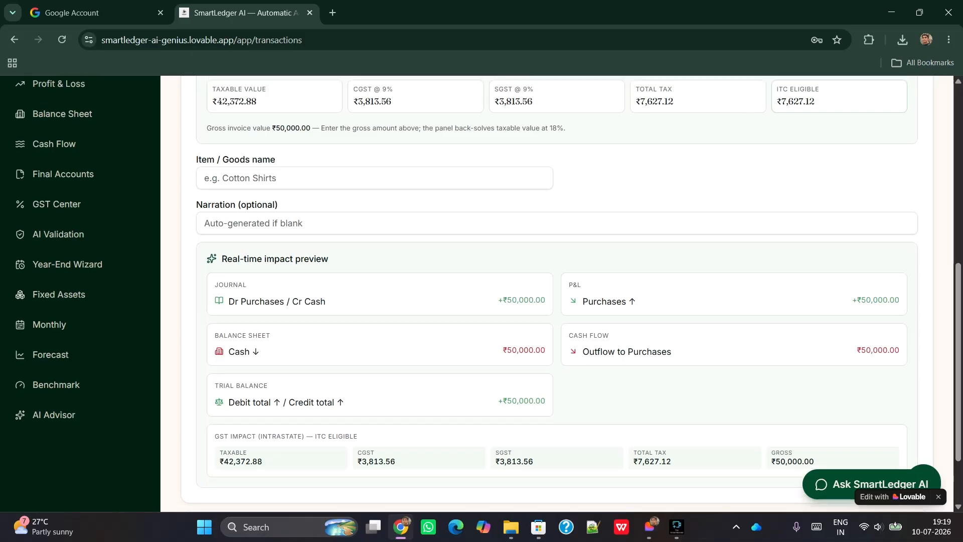
scroll(557, 293, "up", 3)
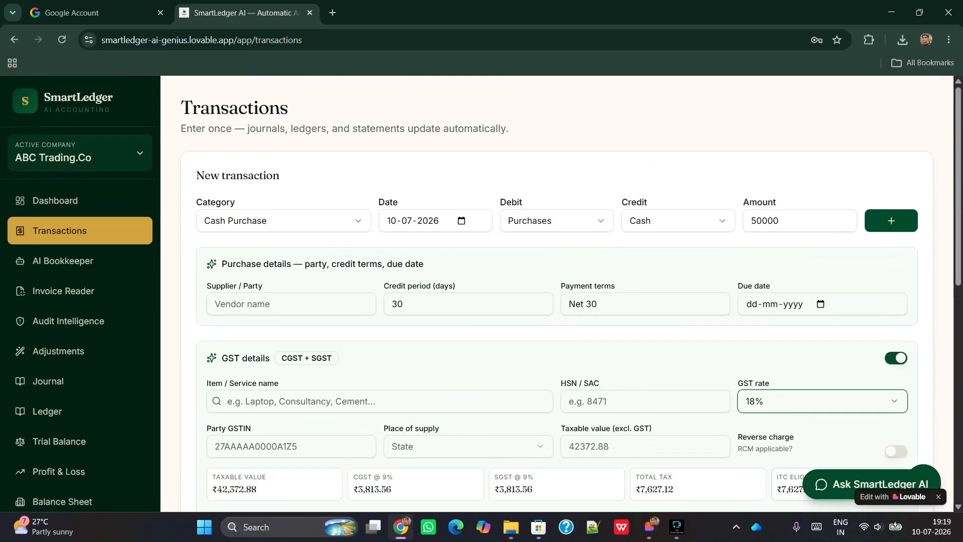
left_click(891, 221)
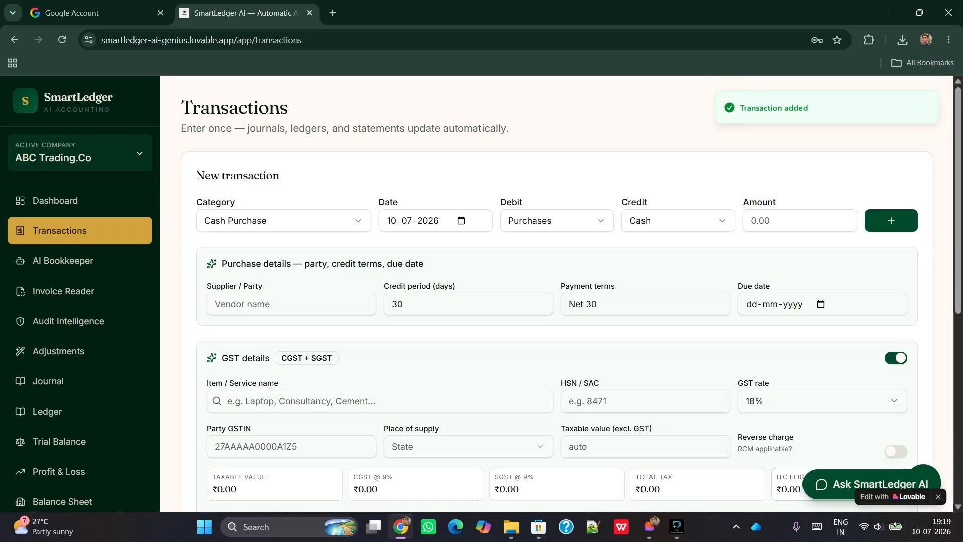
left_click(284, 220)
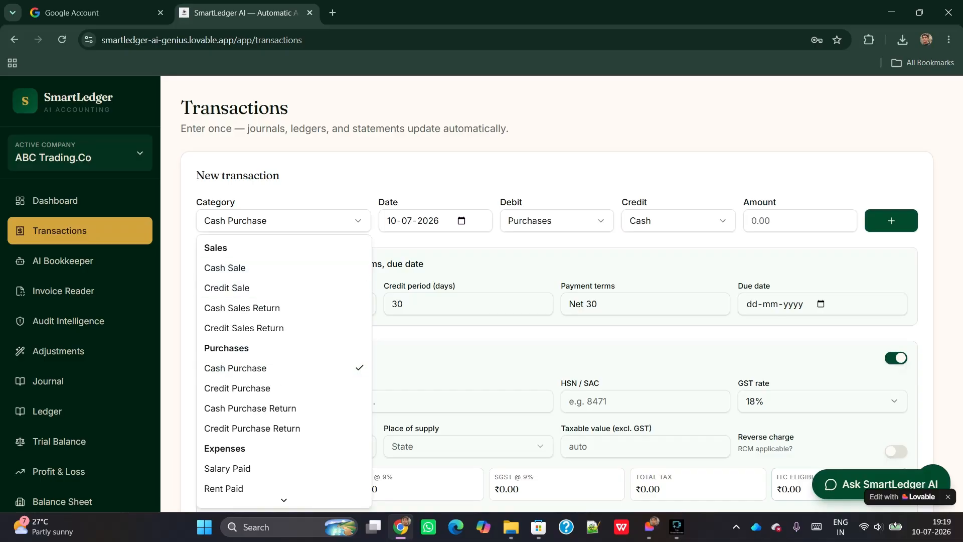
Add a Cash Sale of 85000 with GST applicable at 18%
left_click(224, 267)
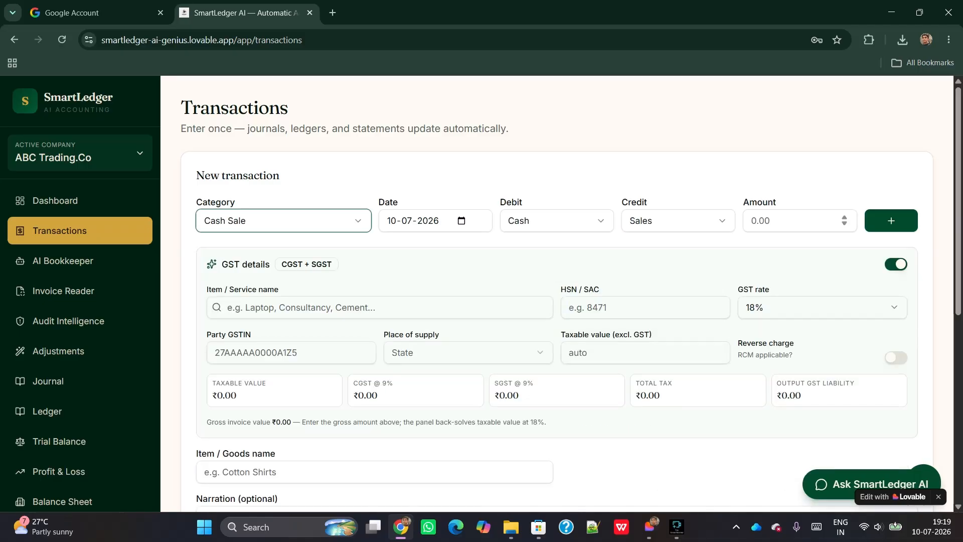
left_click(793, 220)
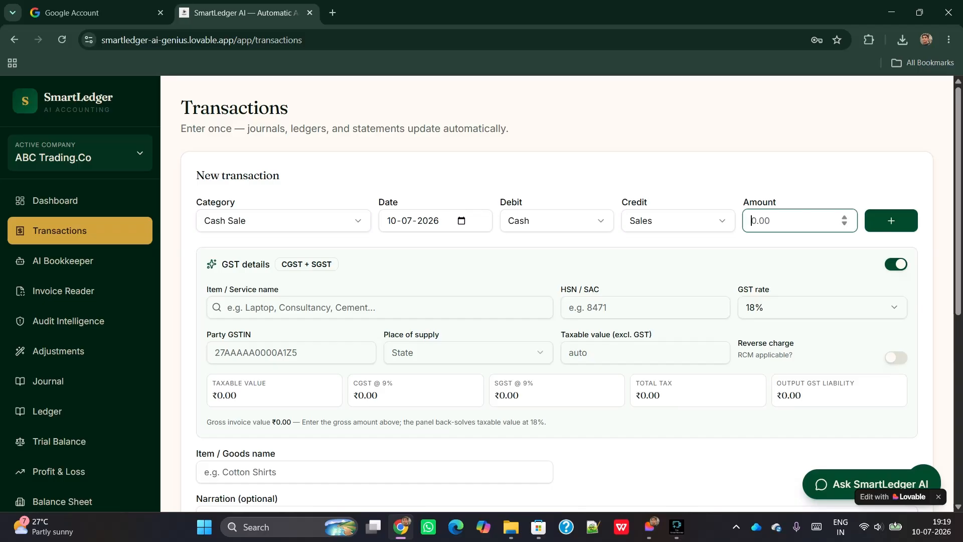
type("85")
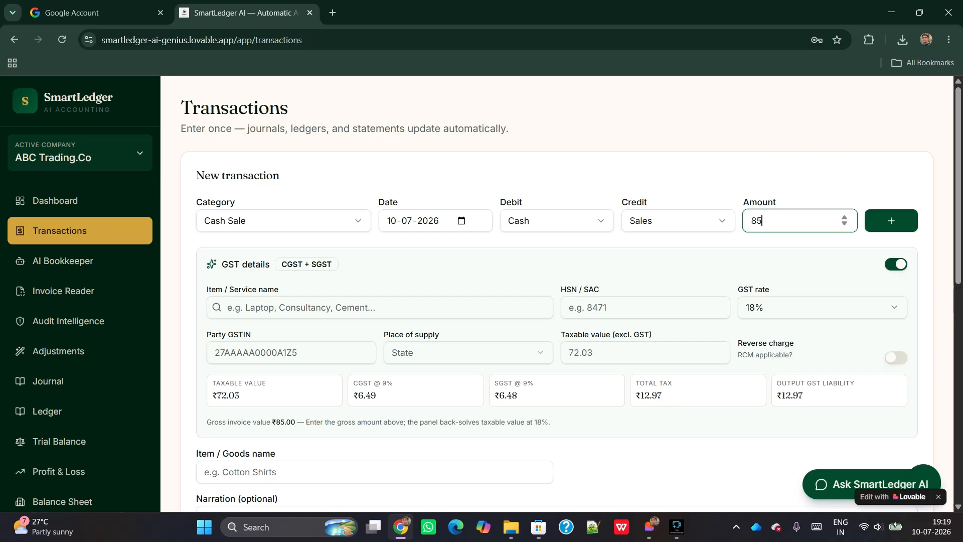
type("000")
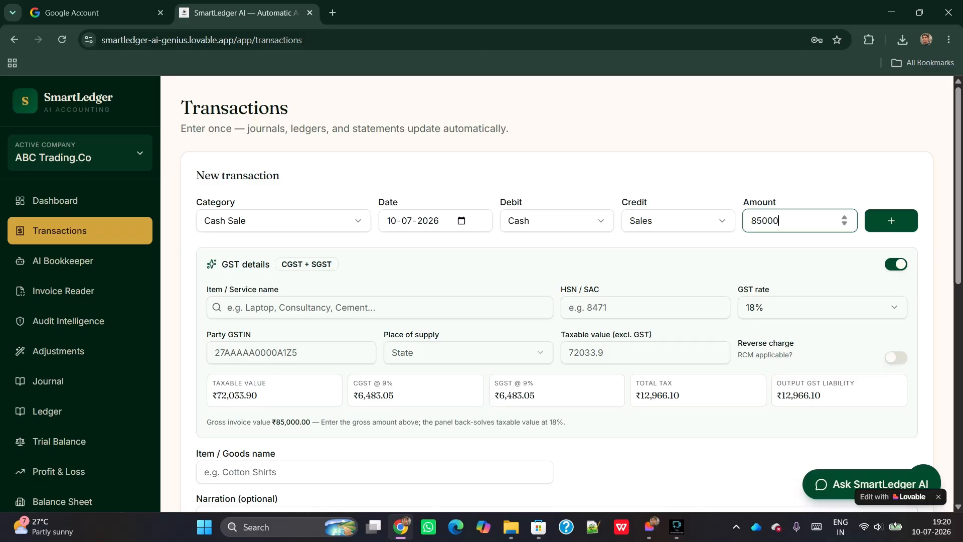
left_click(896, 264)
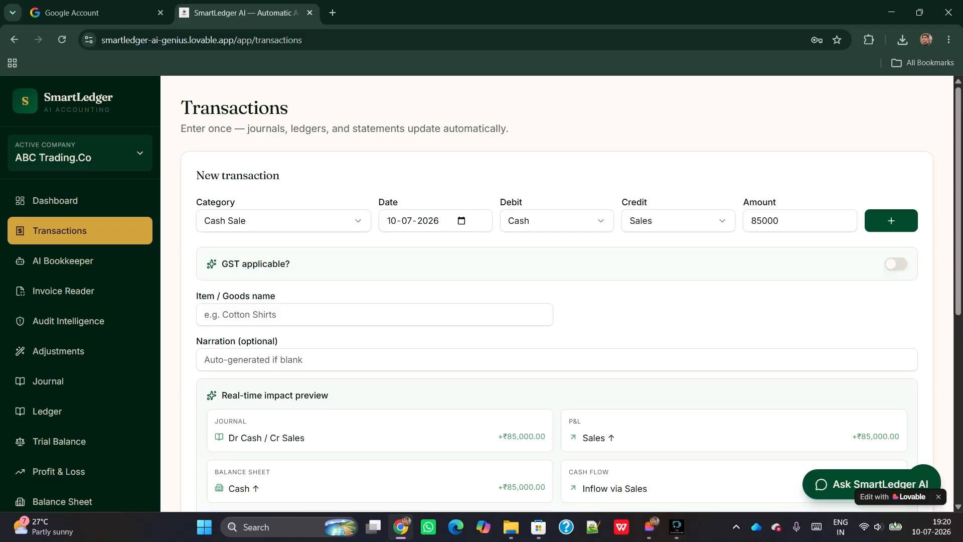
left_click(896, 264)
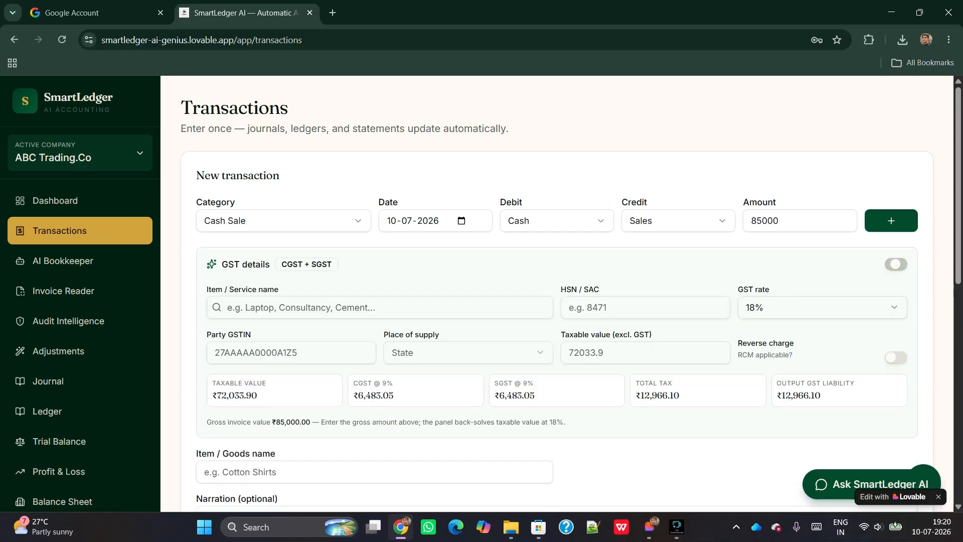
scroll(556, 294, "down", 5)
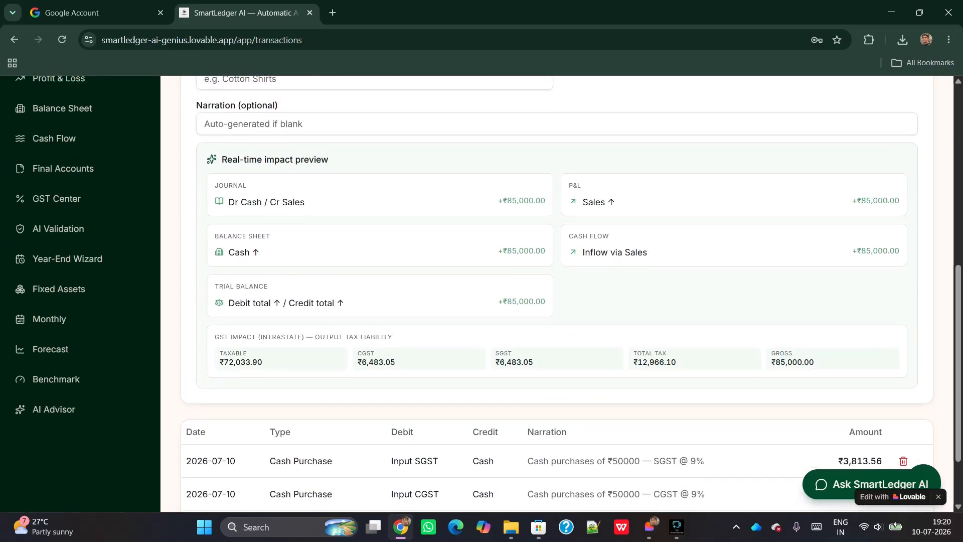
scroll(557, 294, "up", 2)
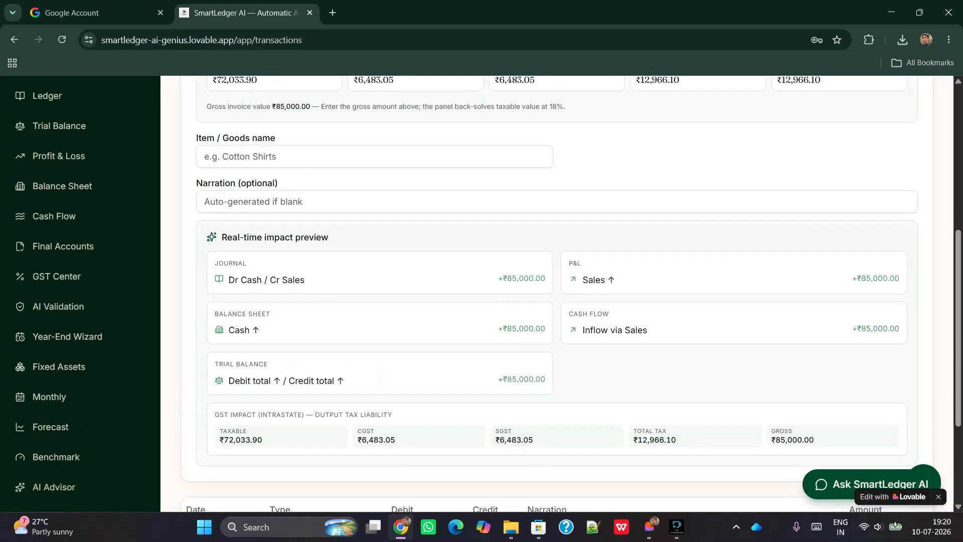
scroll(557, 293, "up", 3)
scroll(556, 294, "up", 3)
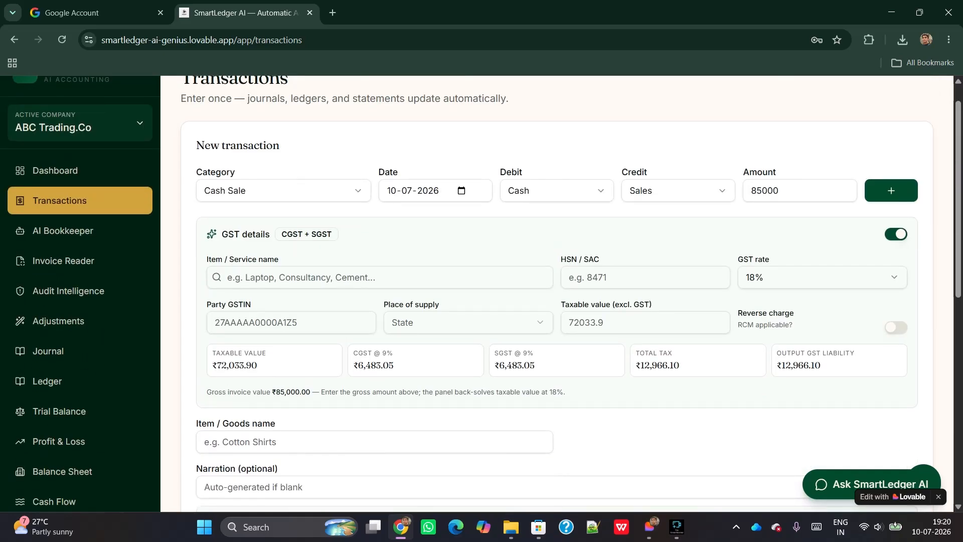
left_click(891, 190)
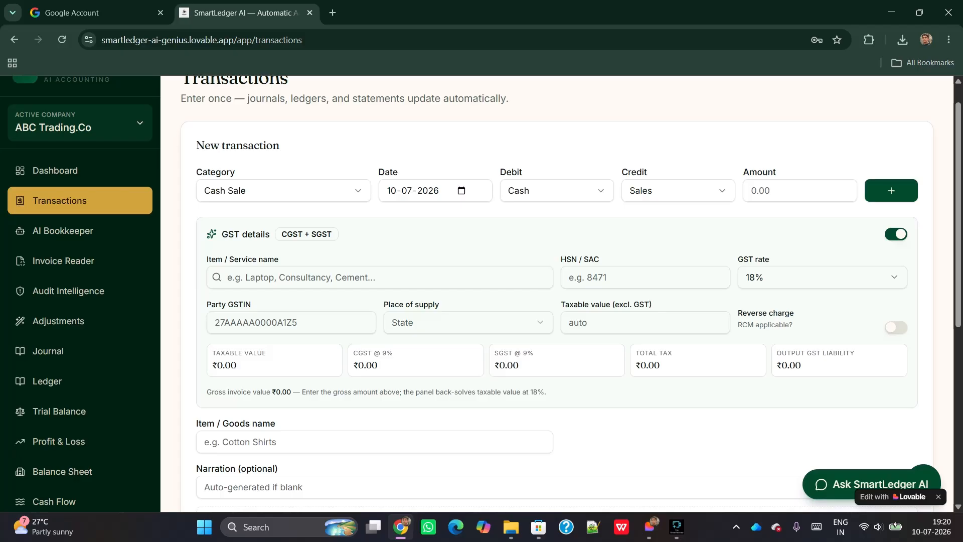
Add an Electricity Bill transaction for 1000
left_click(284, 190)
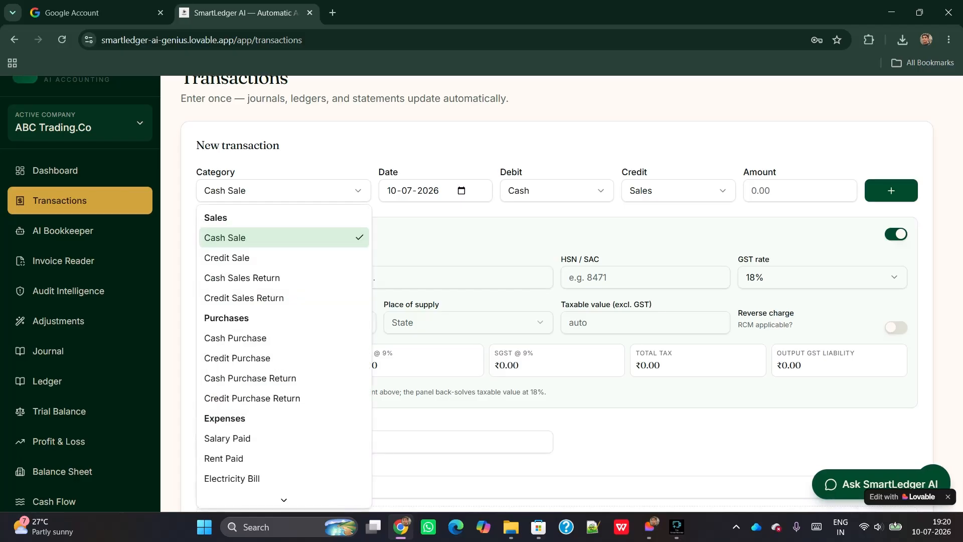
key("Down")
key("Down")
key("Down")
key("Down")
key("Down")
key("Down")
key("Down")
key("Down")
key("Down")
key("Down")
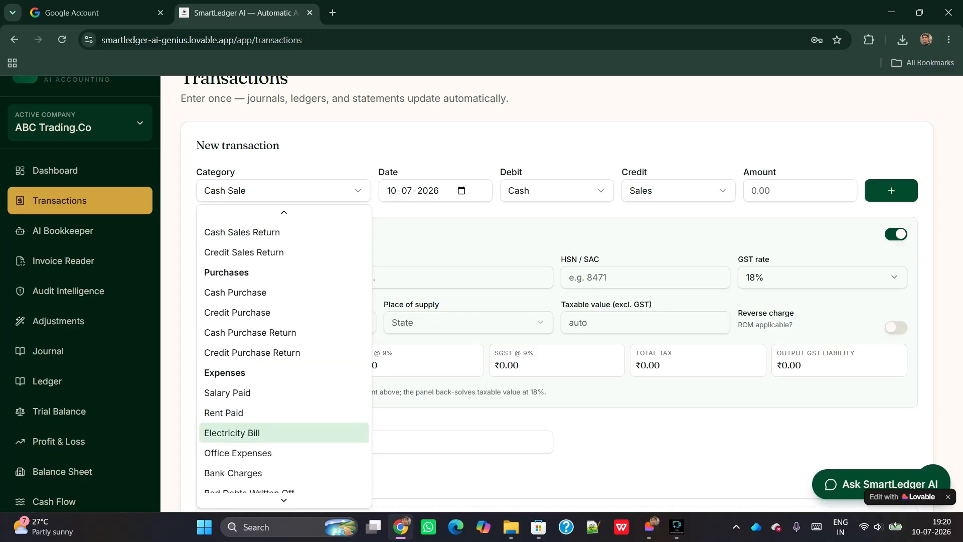
scroll(284, 432, "down", 1)
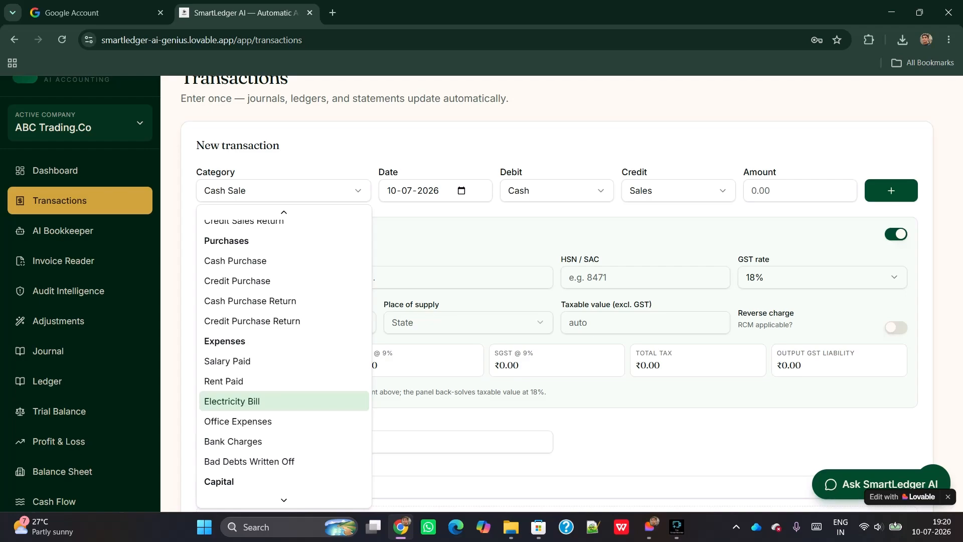
key("Return")
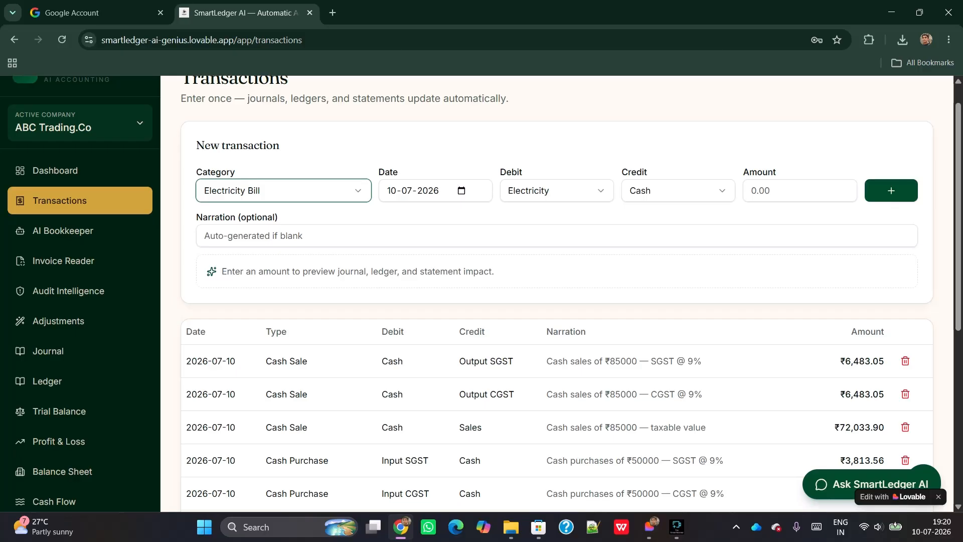
left_click(792, 191)
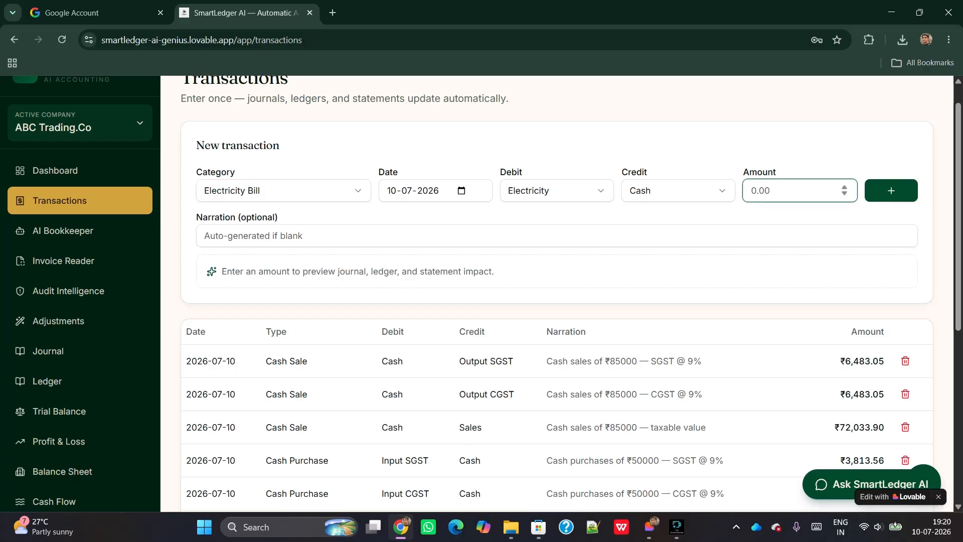
type("1000")
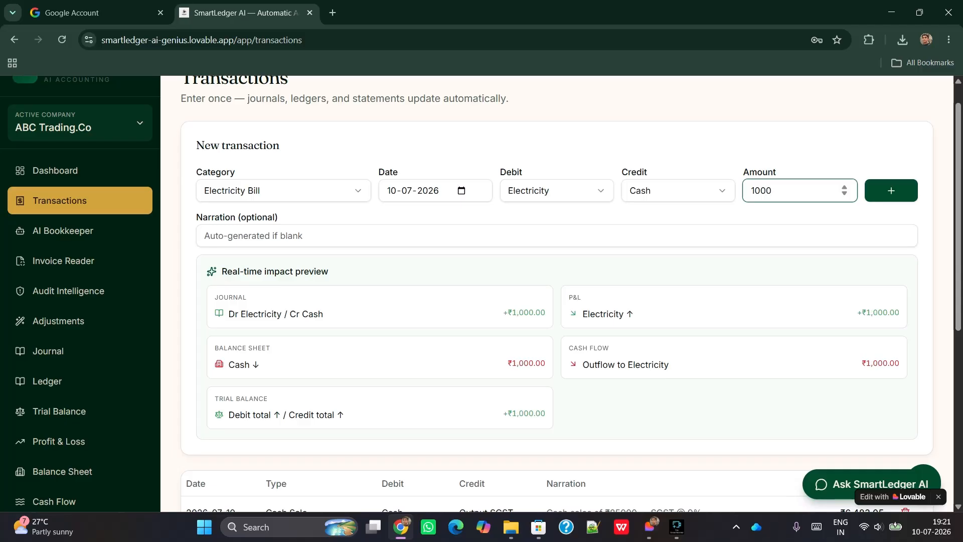
left_click(891, 190)
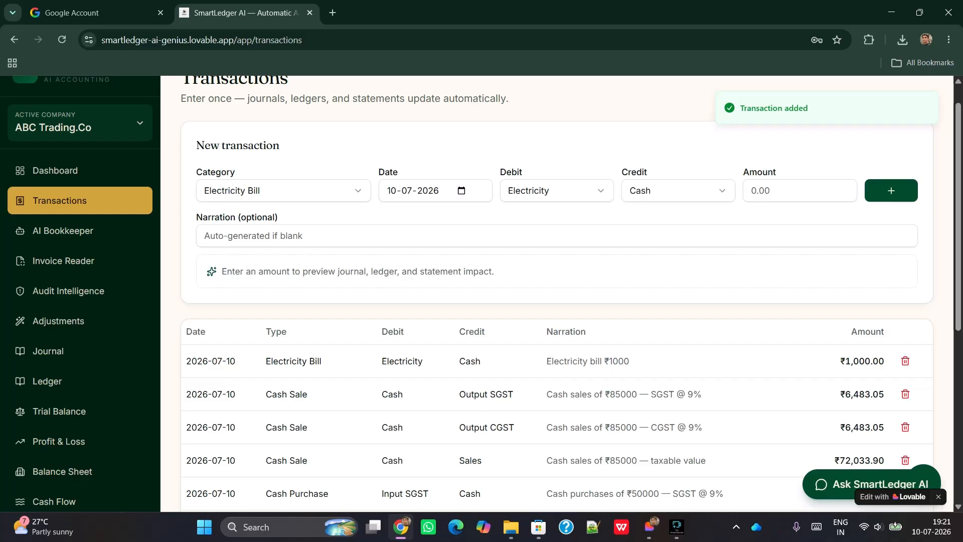
left_click(283, 191)
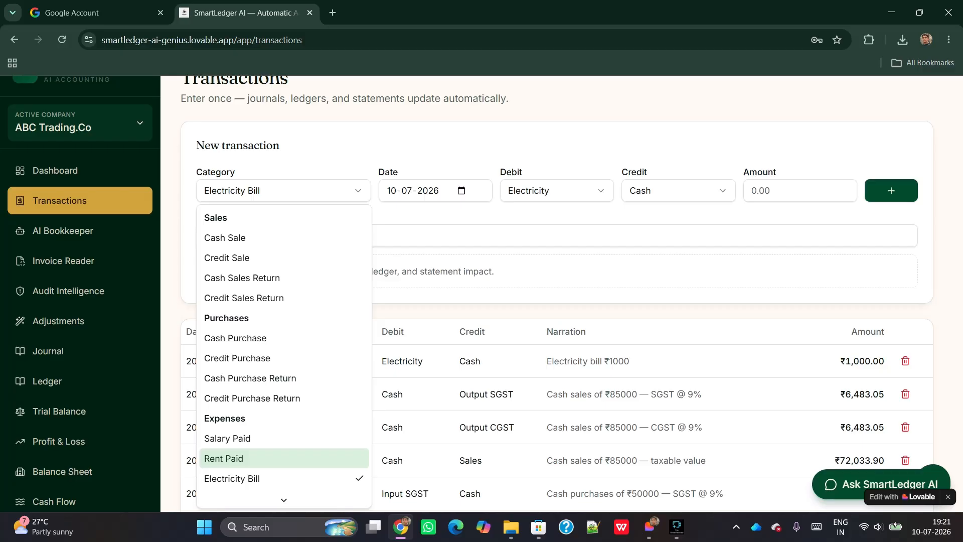
Add a Rent Paid transaction for 5000 and check it in the transactions table
left_click(226, 458)
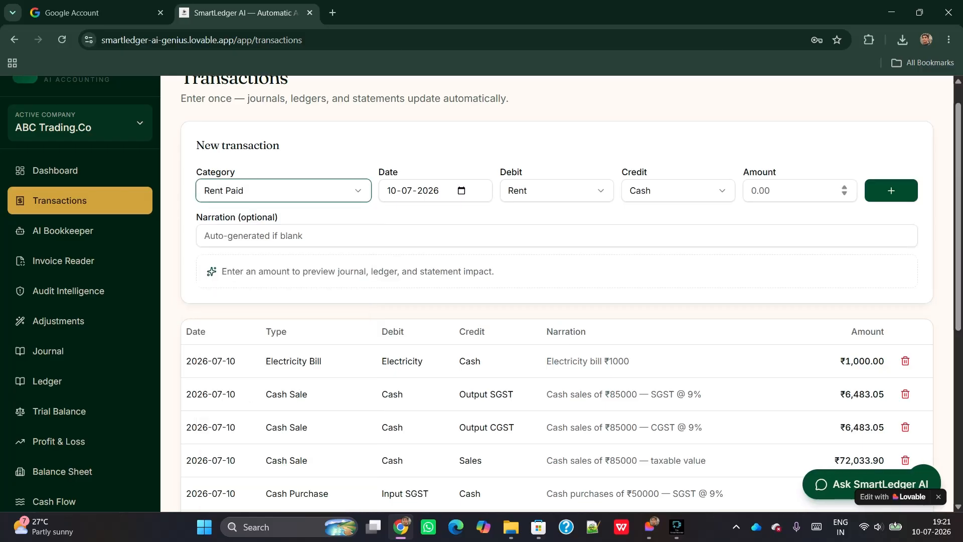
left_click(792, 191)
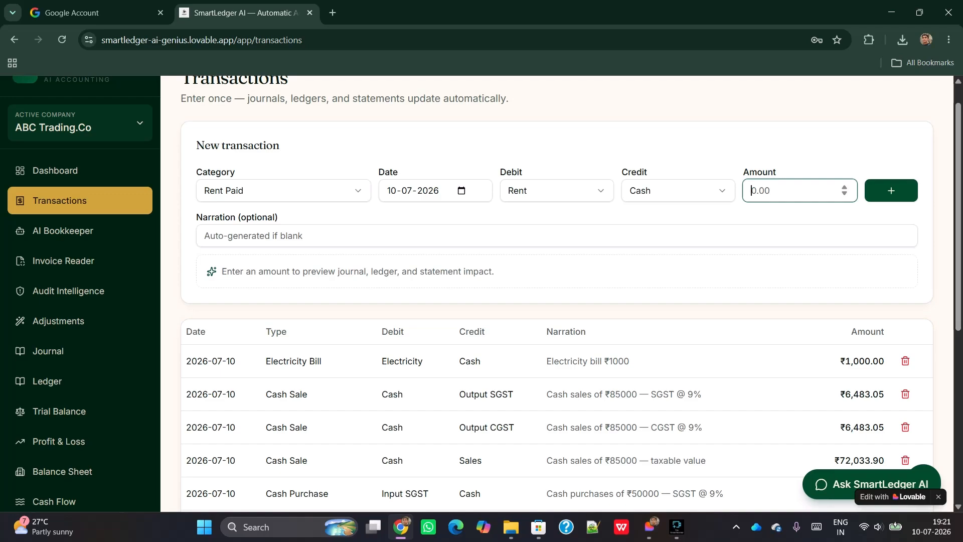
type("2")
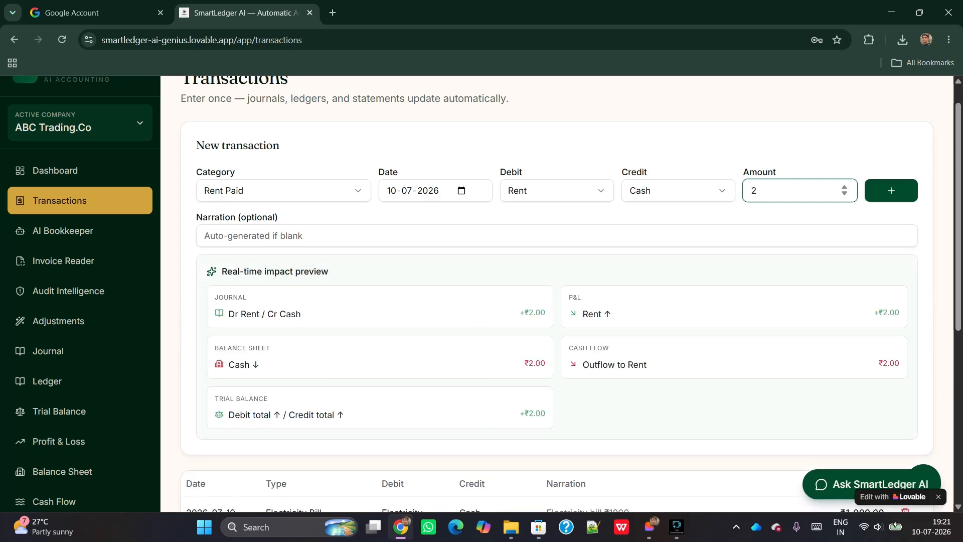
key("BackSpace")
type("5000")
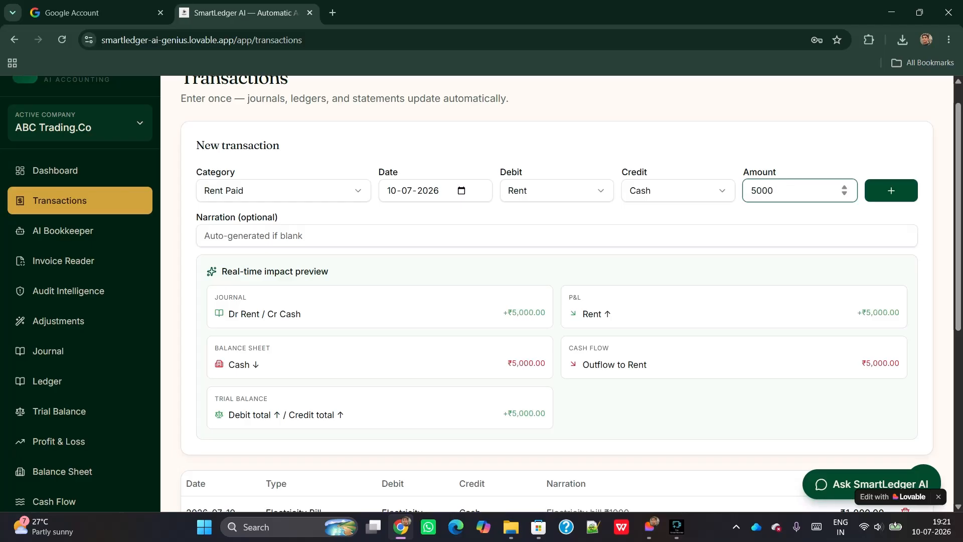
key("Return")
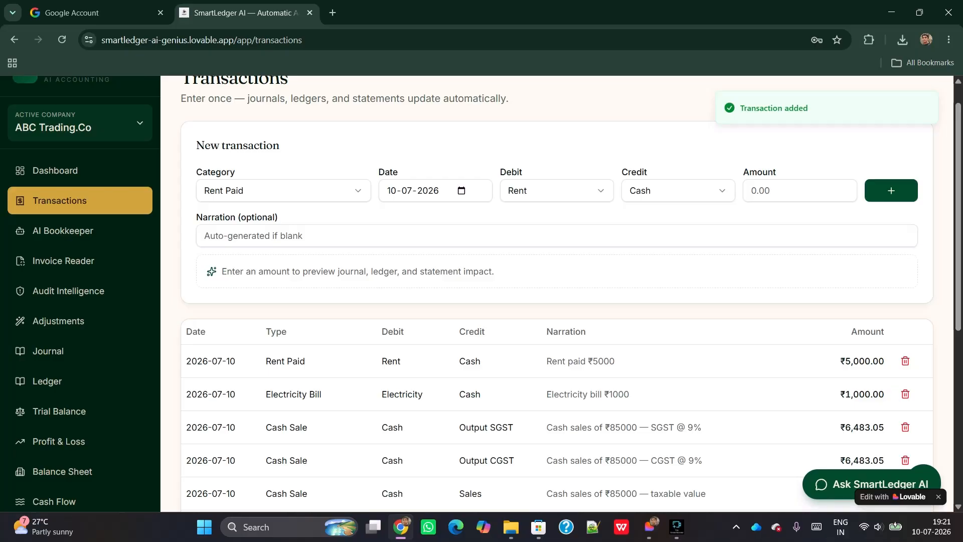
scroll(557, 294, "down", 1)
scroll(556, 294, "down", 3)
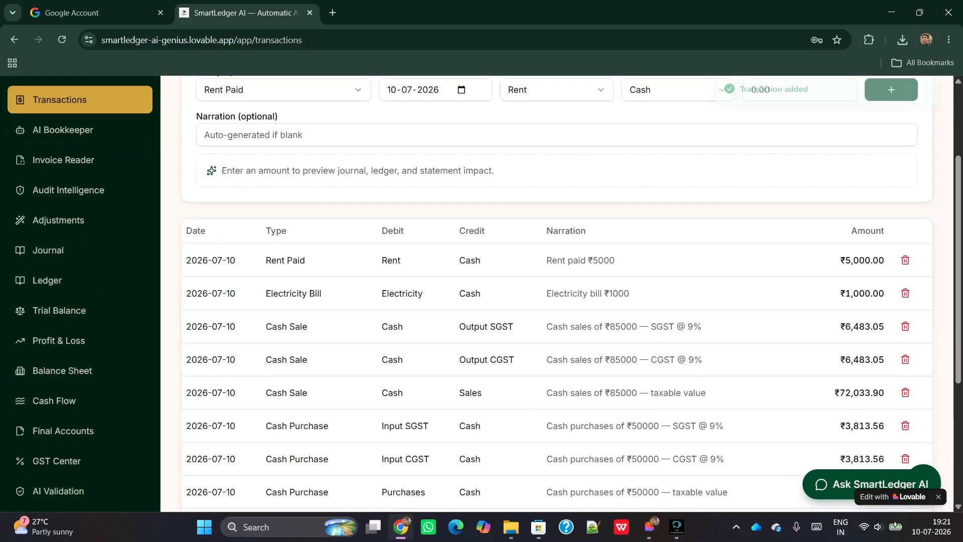
scroll(557, 294, "up", 4)
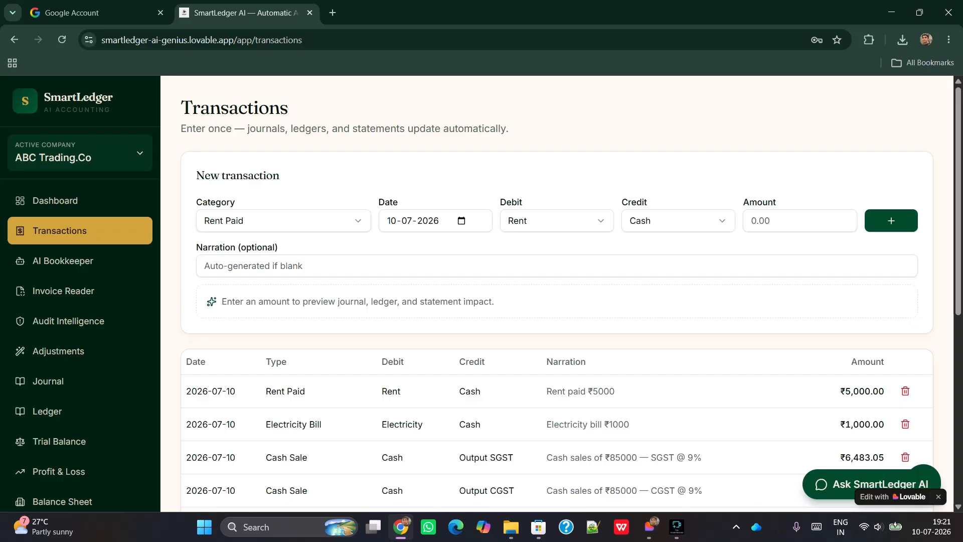
scroll(484, 294, "down", 1)
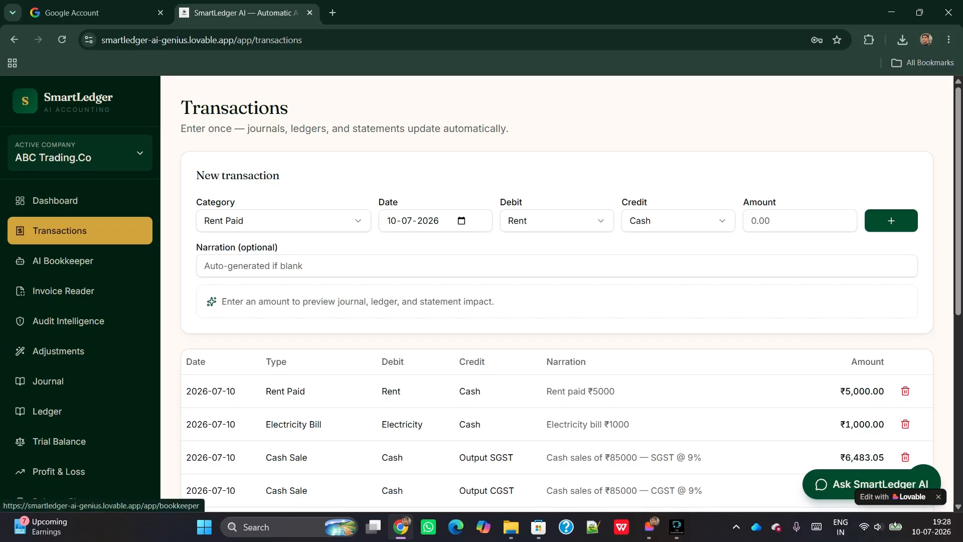
In AI Bookkeeper, analyze the description 'Purchased goods from priya traders for 1000'
left_click(63, 260)
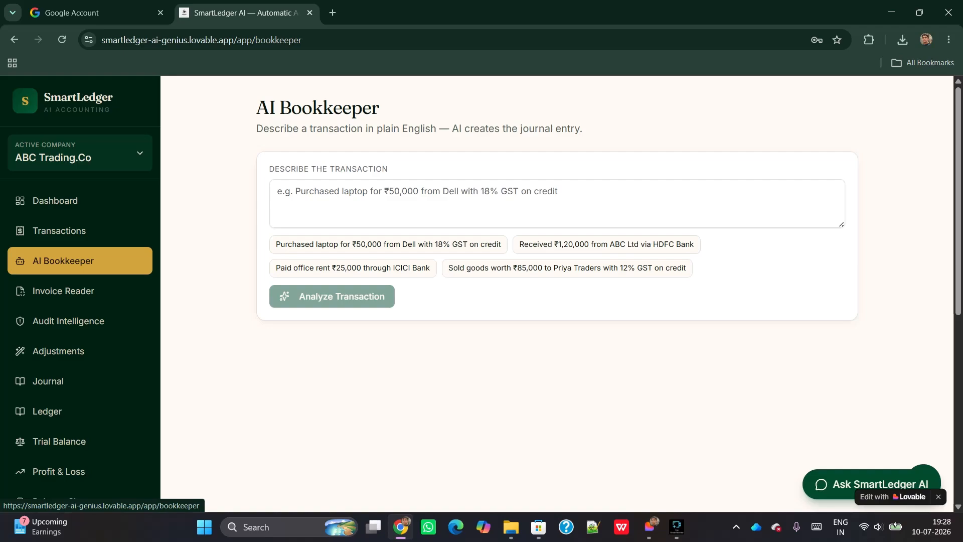
left_click(279, 191)
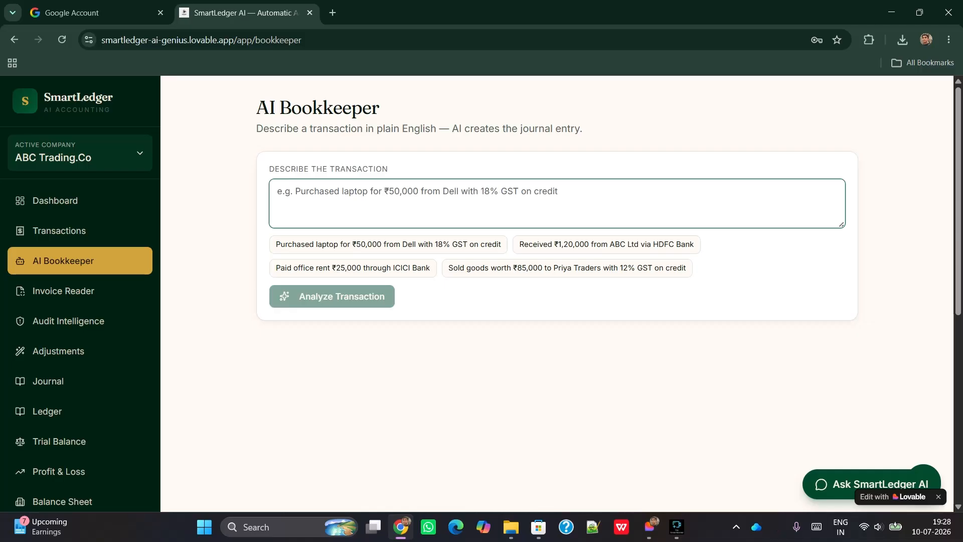
type("Purcha")
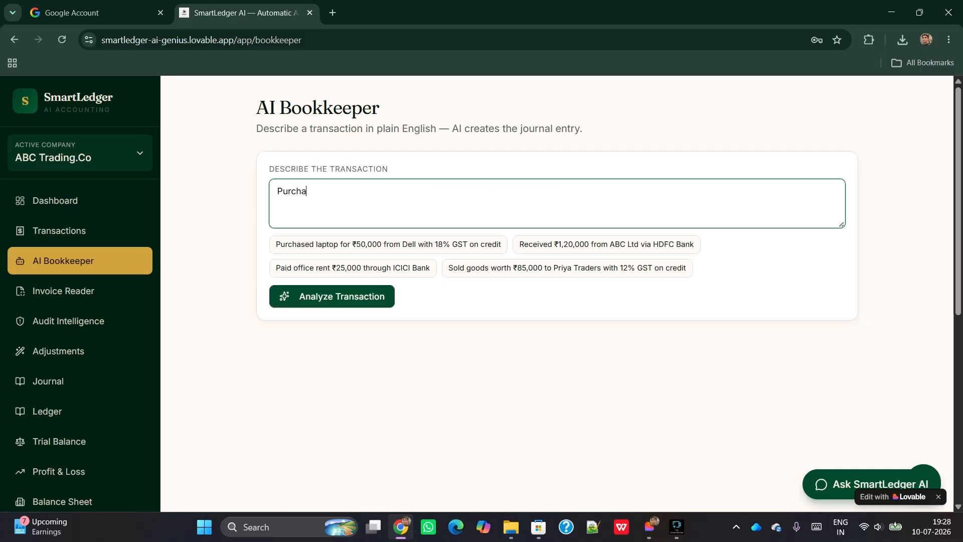
type("sed goods from p")
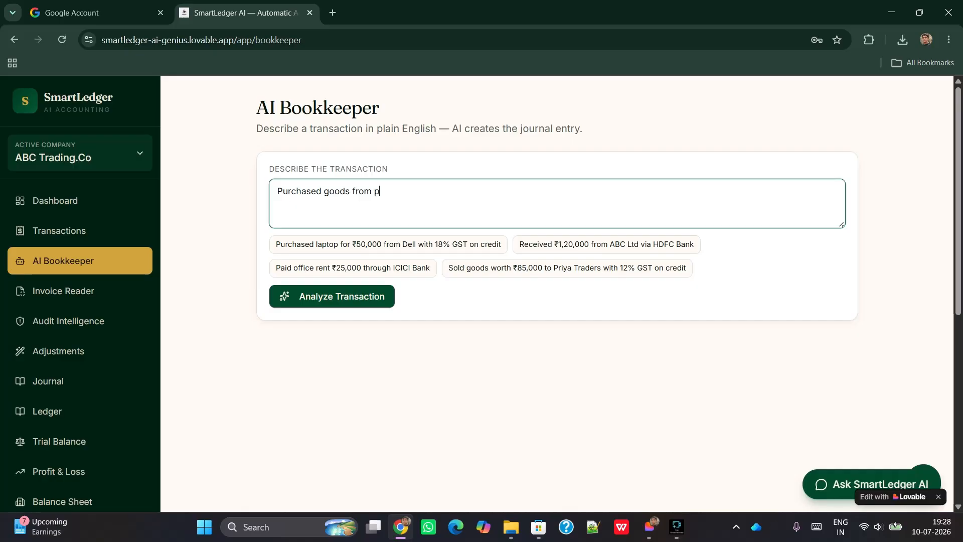
type("riya traders for")
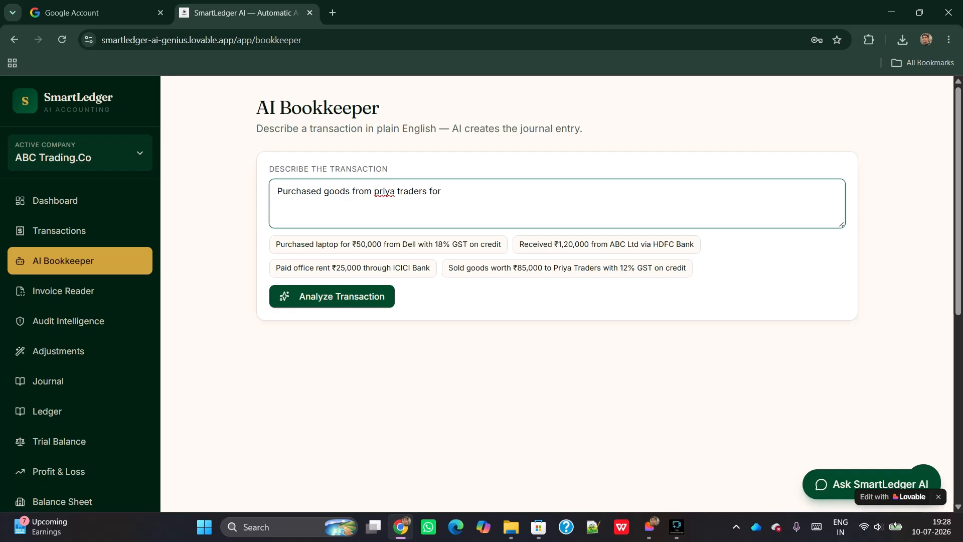
type(" 1")
key("BackSpace")
type("1000")
left_click(332, 296)
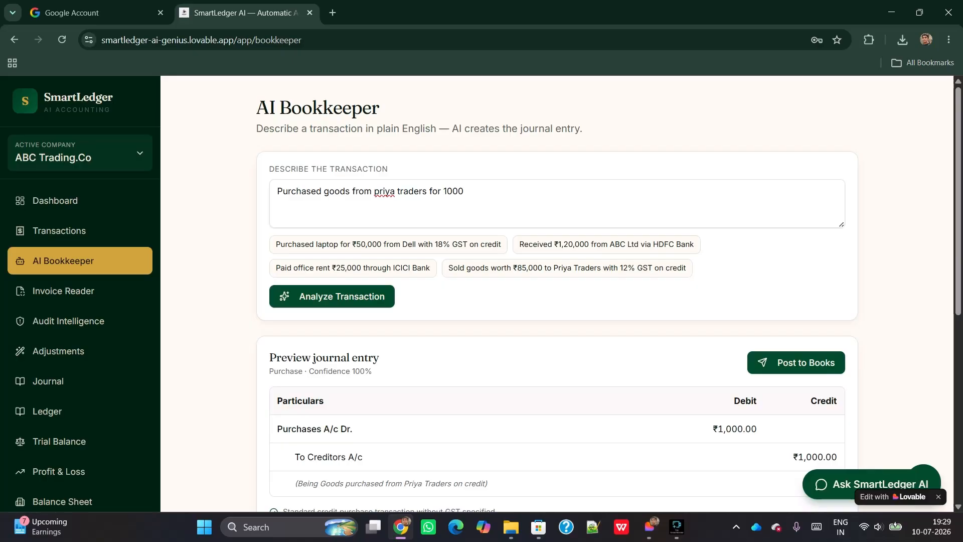
Review the previewed Purchases/Creditors entry for ₹1,000 and post it to the books
scroll(557, 289, "down", 3)
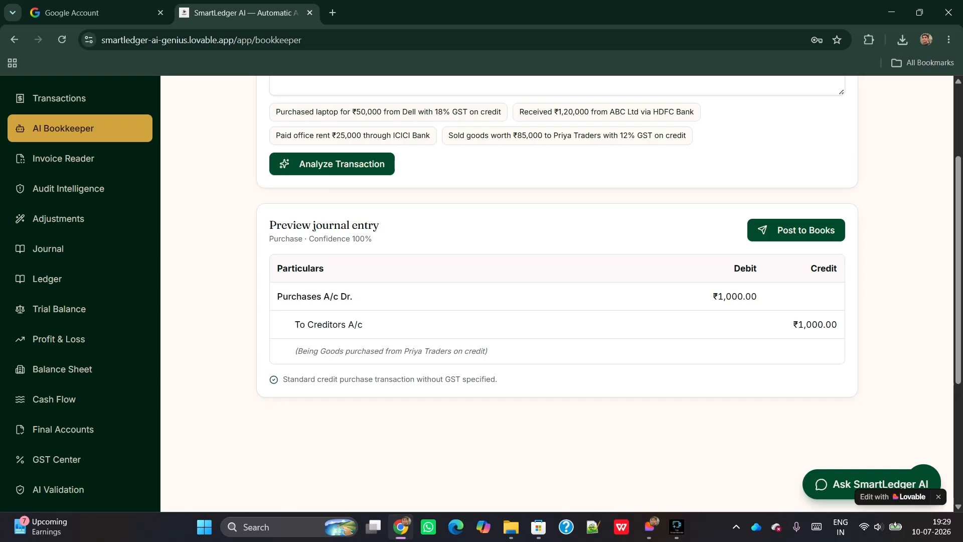
left_click(796, 230)
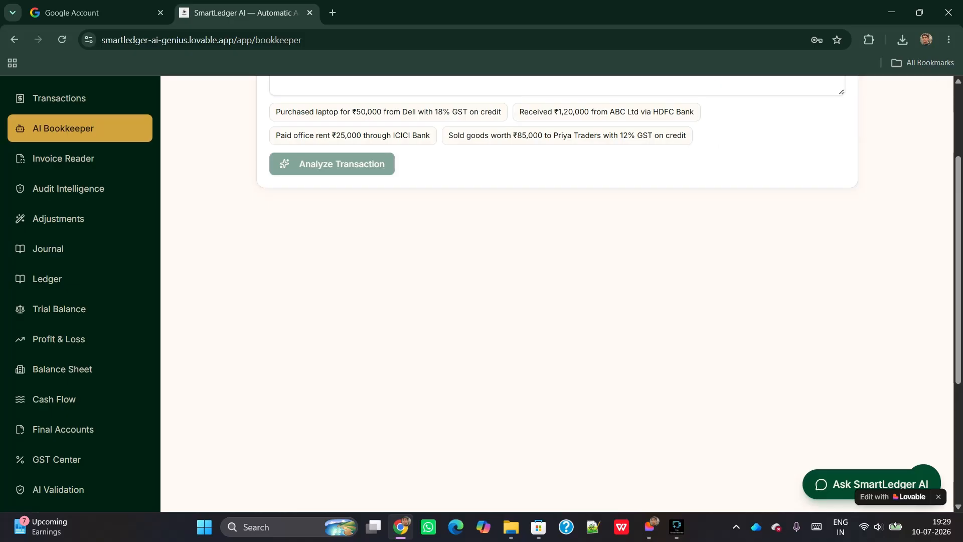
scroll(56, 201, "up", 3)
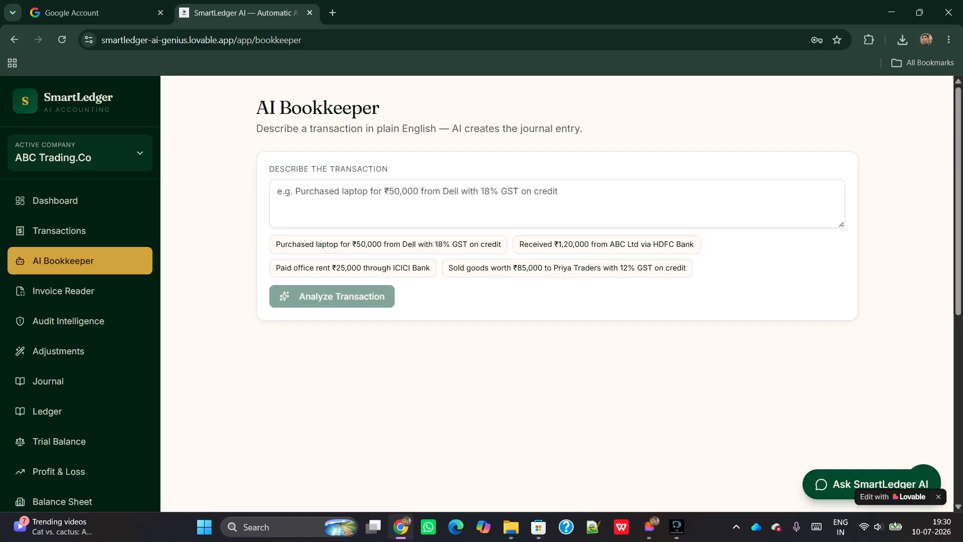
Upload images.png from Downloads in the Invoice Reader and extract its invoice fields
left_click(64, 291)
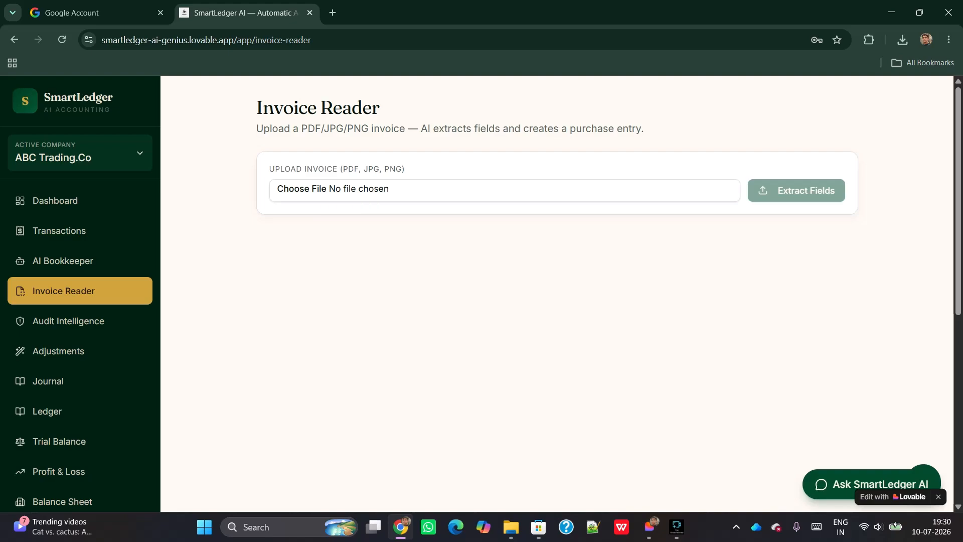
left_click(337, 190)
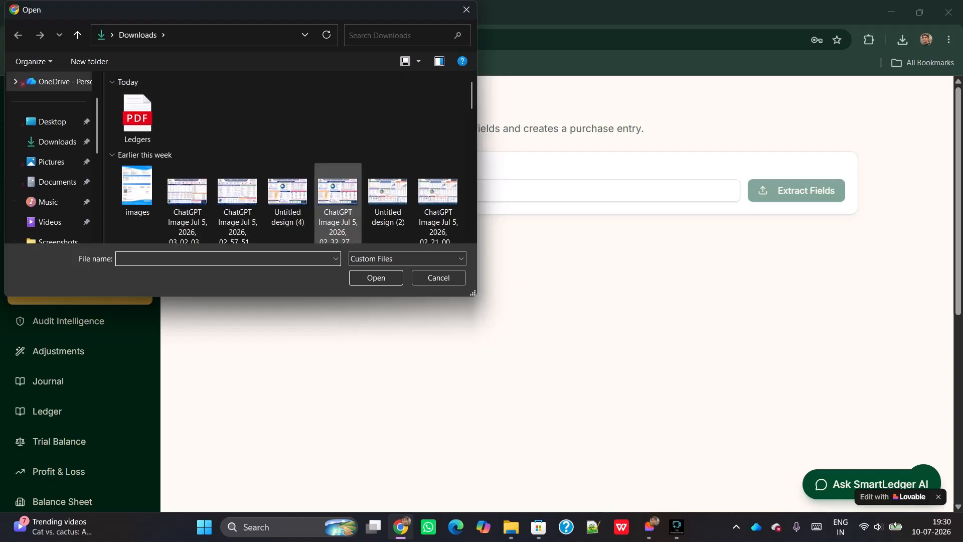
left_click(137, 192)
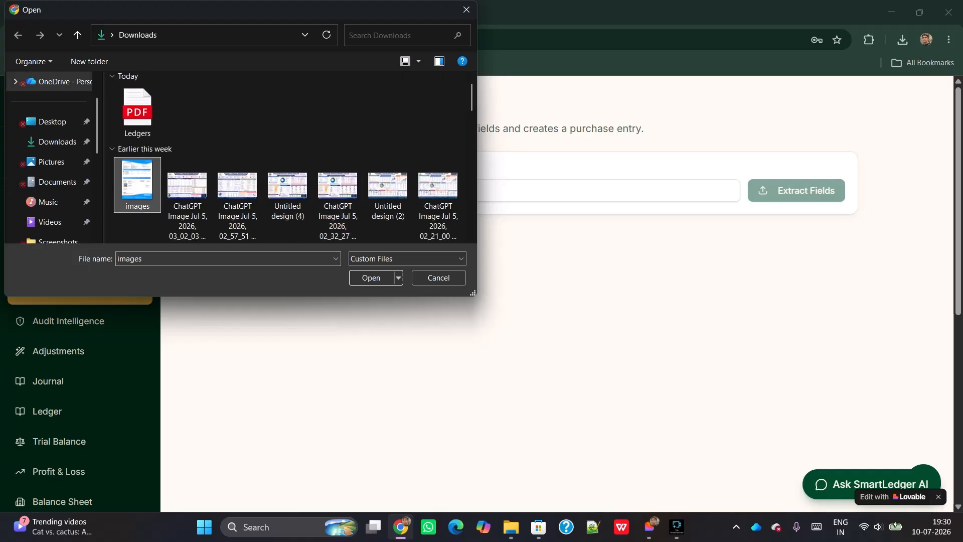
left_click(371, 278)
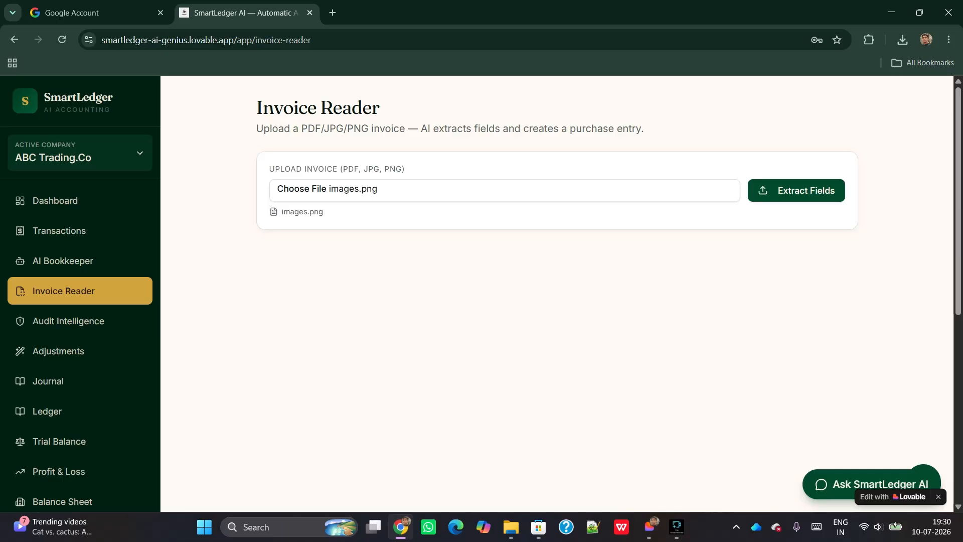
left_click(797, 191)
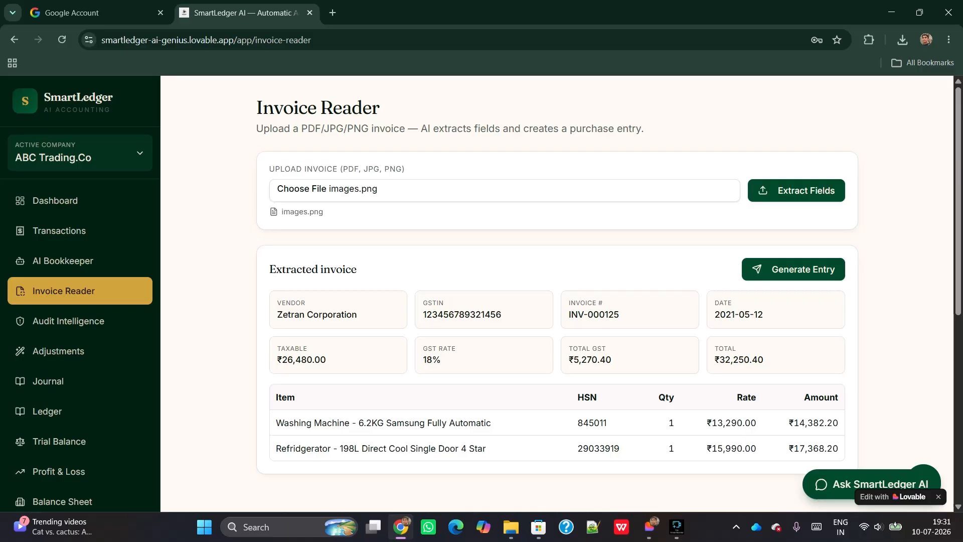
Post the extracted Zetran Corporation invoice (₹32,250.40) as a purchase entry, then open Audit Intelligence
scroll(557, 294, "down", 1)
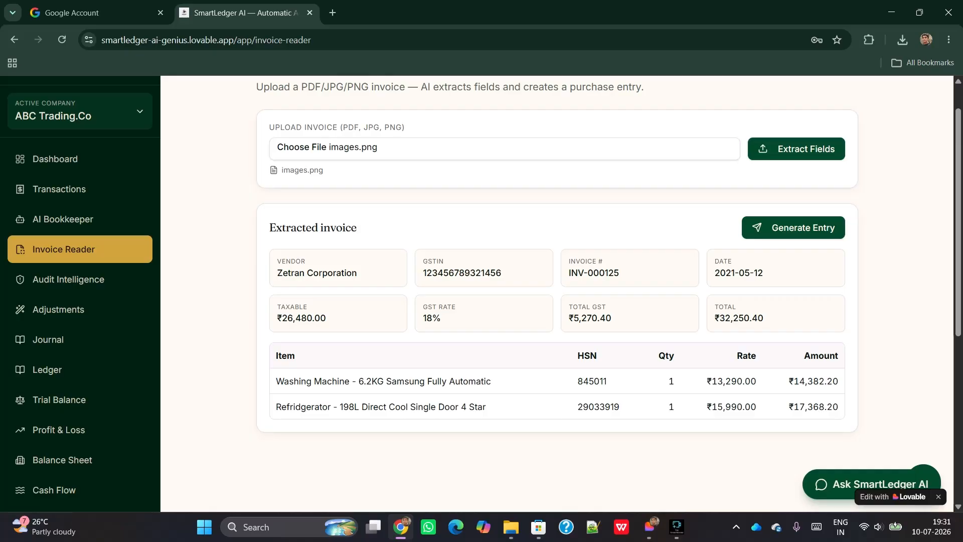
left_click(794, 228)
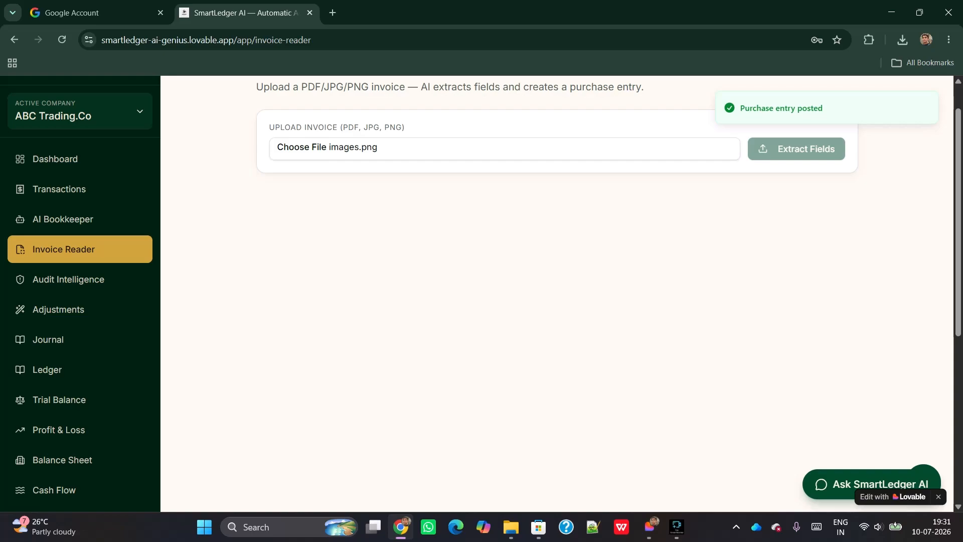
scroll(557, 294, "up", 1)
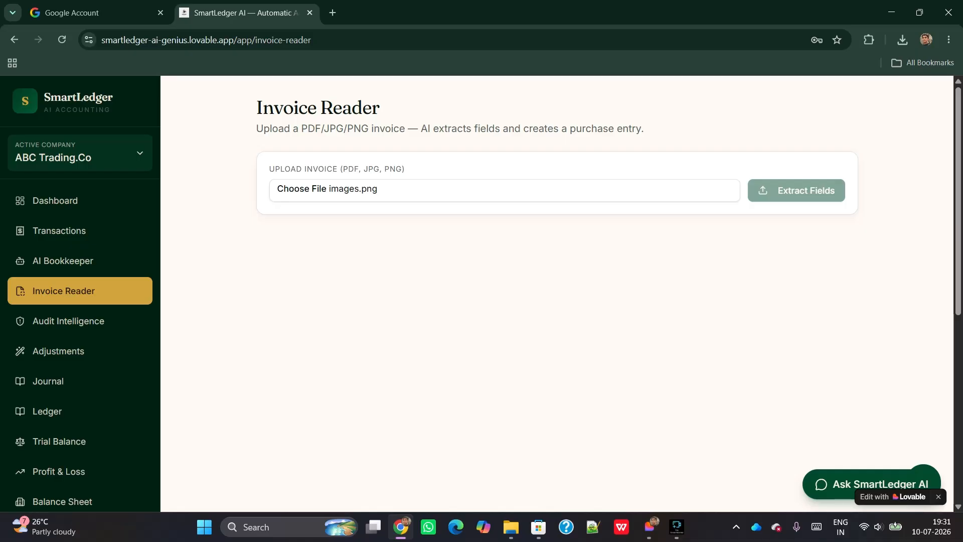
left_click(68, 321)
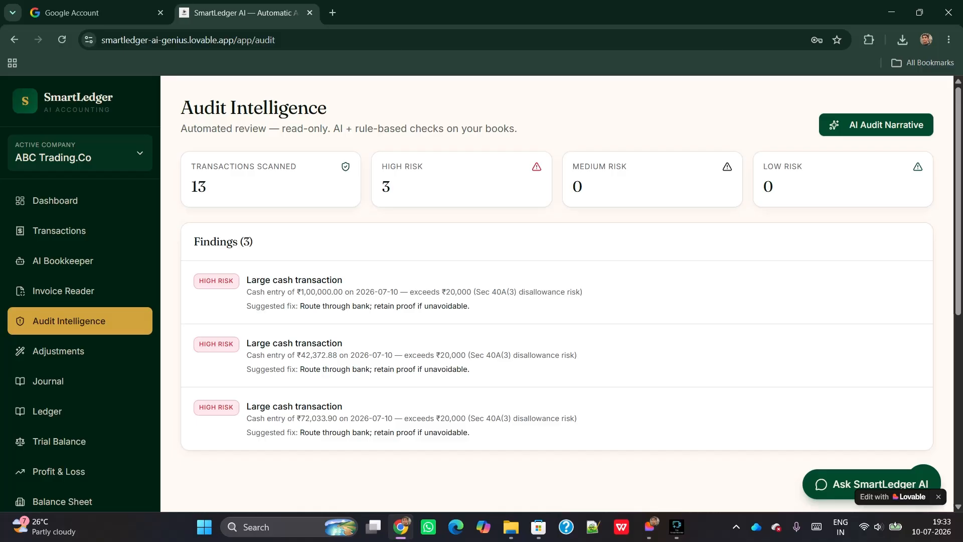
scroll(371, 386, "down", 1)
scroll(372, 386, "up", 5)
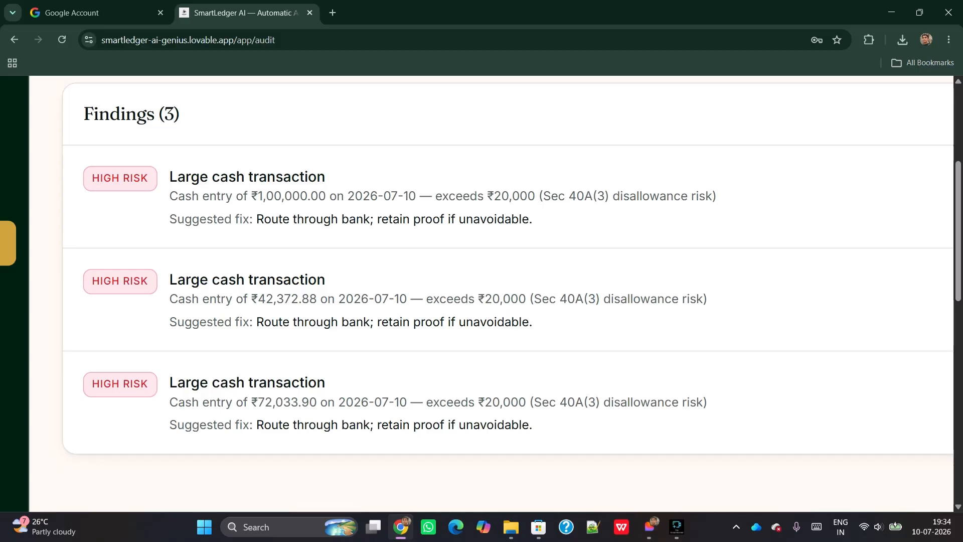
Zoom the page back out to normal size and scroll up to the top
key("ctrl+minus")
key("ctrl+minus")
key("ctrl+minus")
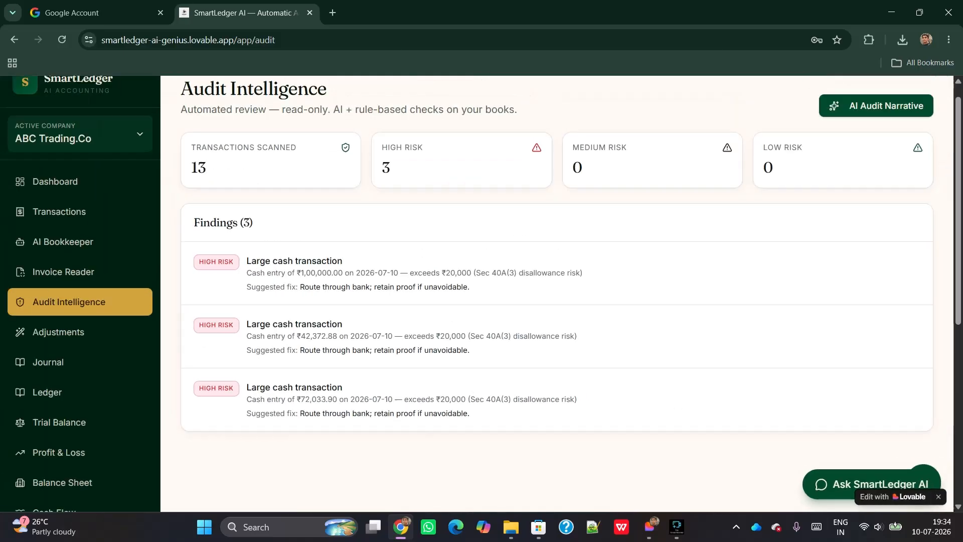
scroll(482, 293, "up", 1)
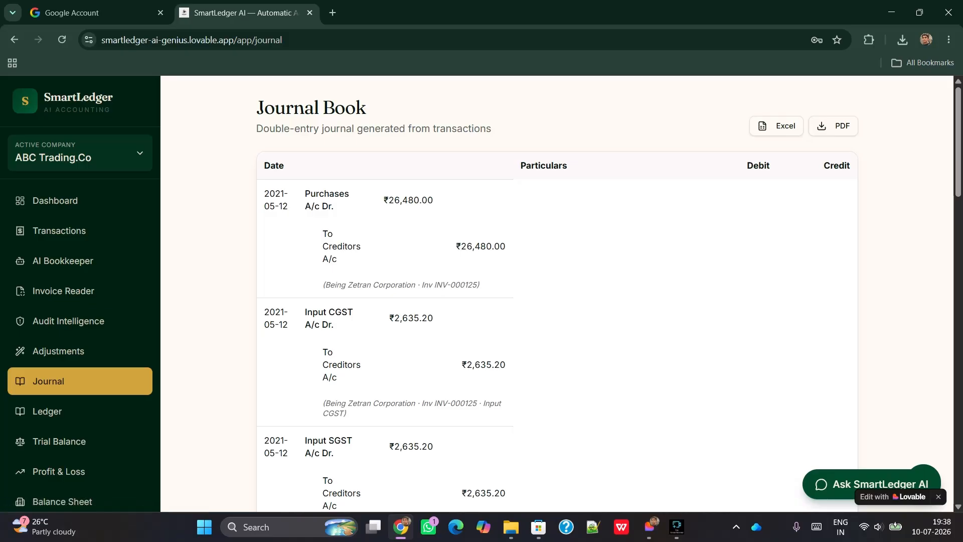
scroll(59, 231, "down", 3)
scroll(59, 231, "down", 6)
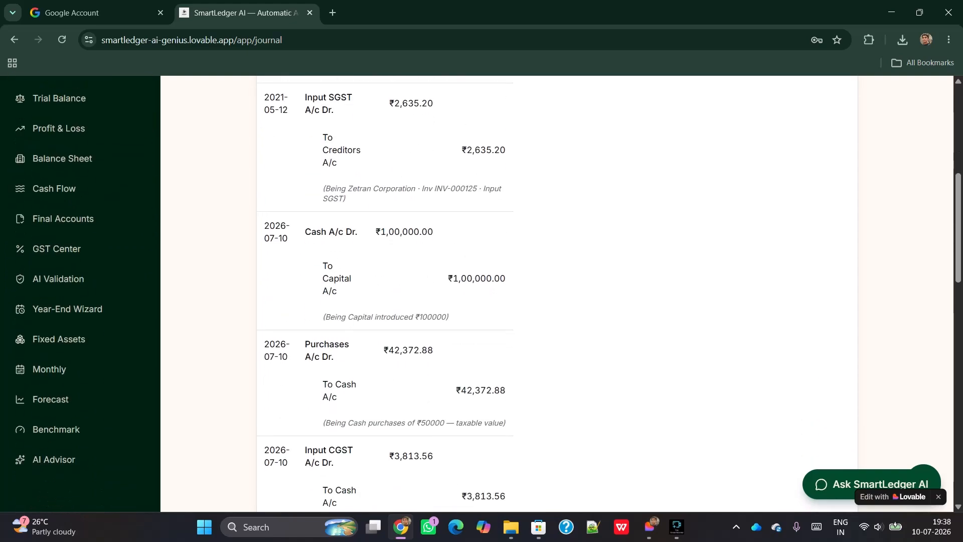
scroll(263, 292, "down", 3)
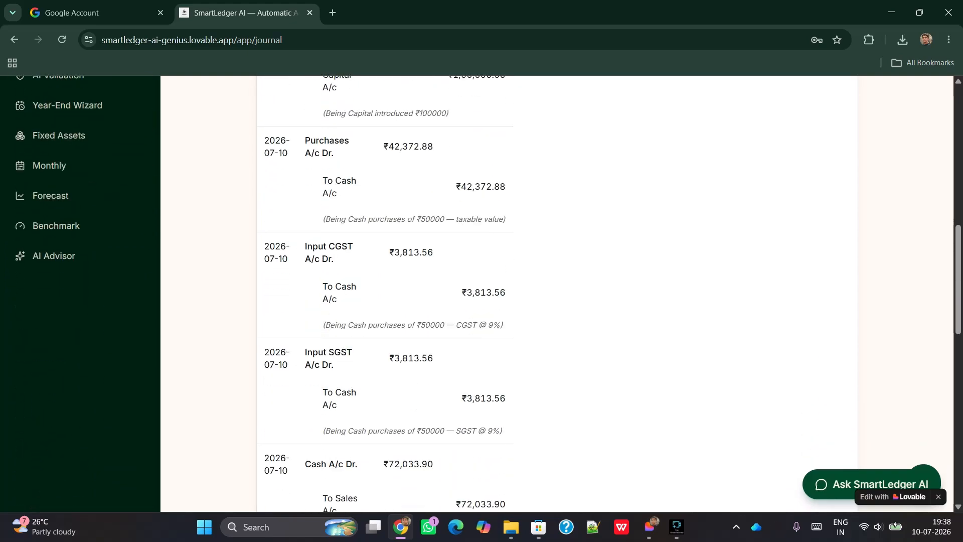
scroll(557, 293, "down", 8)
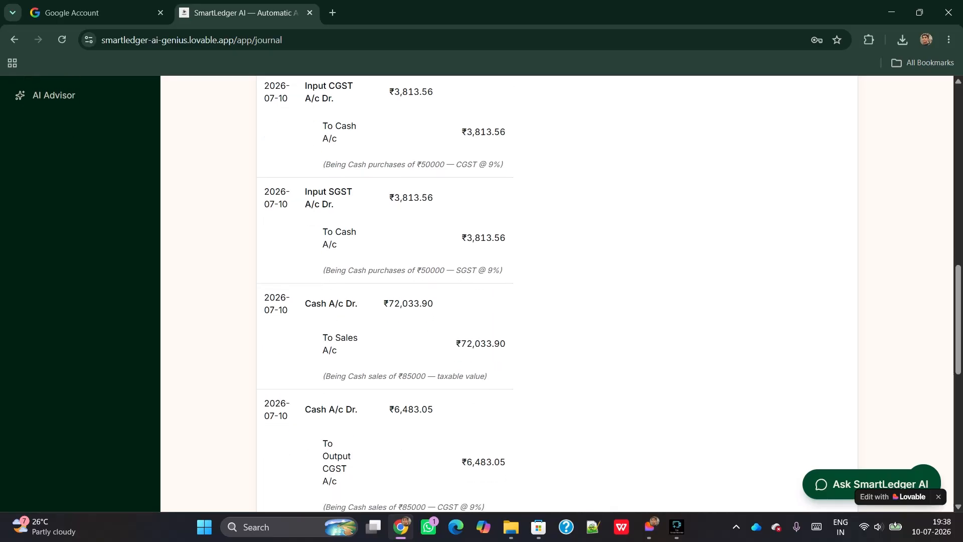
scroll(557, 293, "down", 2)
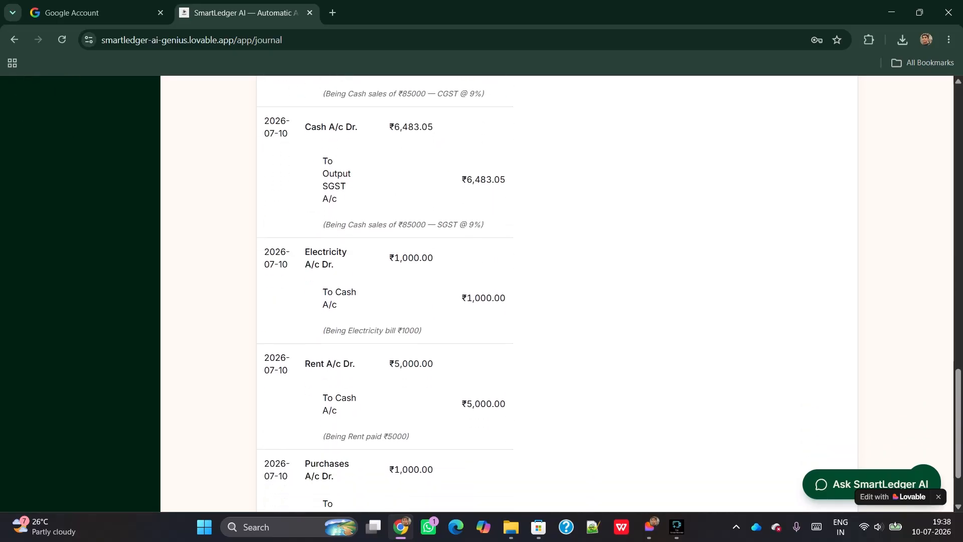
scroll(557, 294, "up", 20)
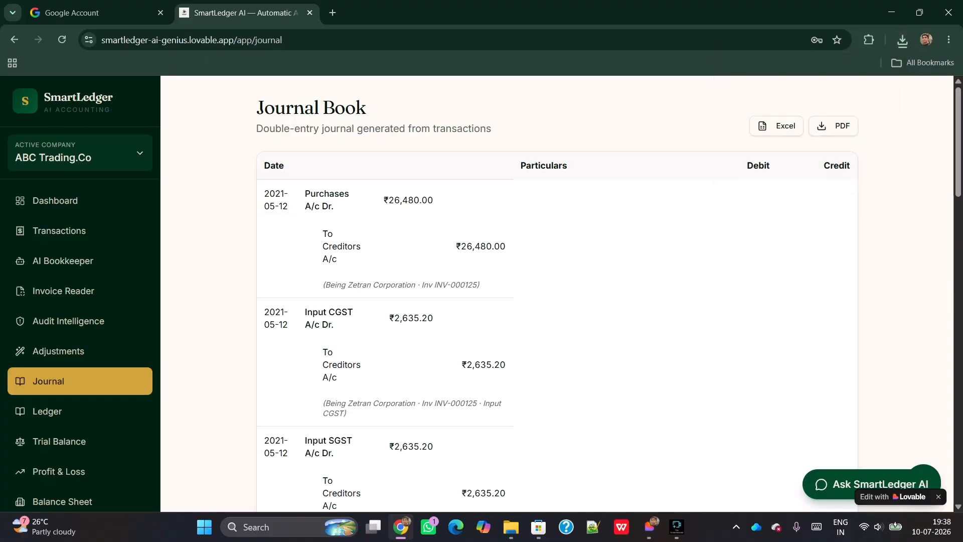
Browse the Ledger running balances (Capital ₹1,00,000.00 Cr, Cash ₹1,29,000.00 Dr) and close the Journal.pdf notice
left_click(47, 411)
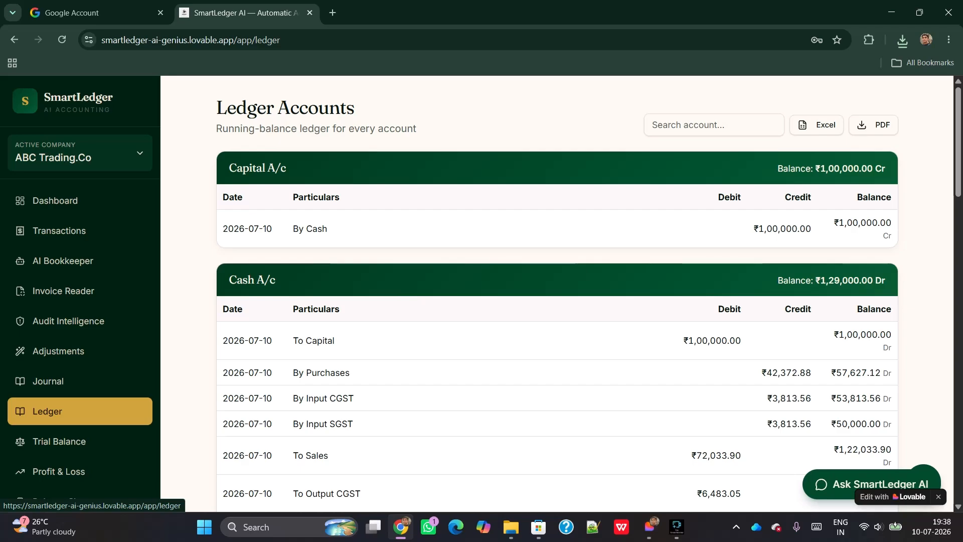
scroll(557, 294, "down", 4)
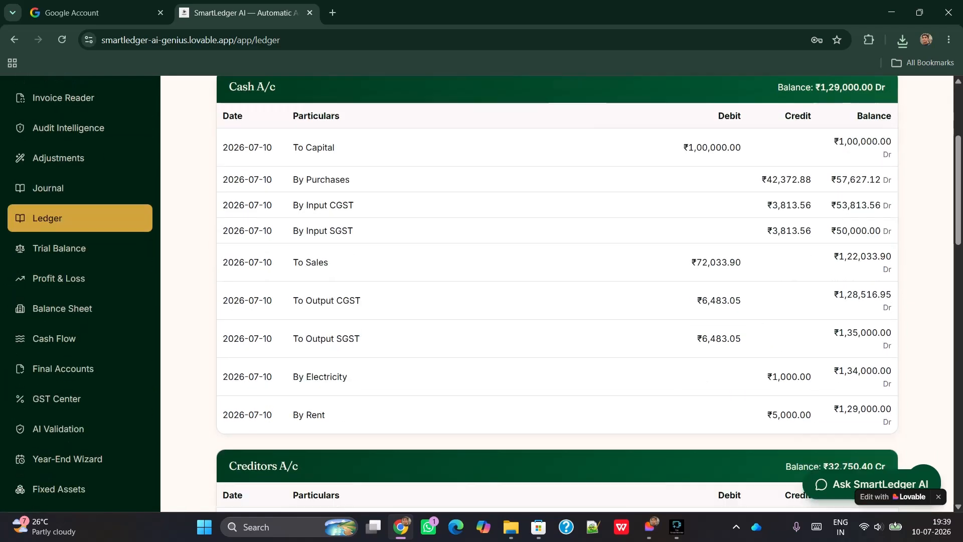
scroll(556, 293, "down", 8)
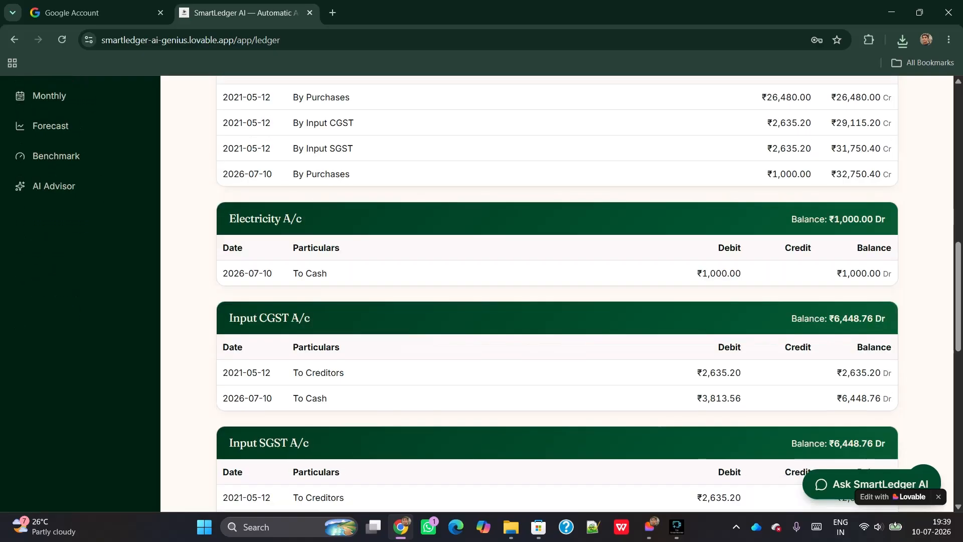
scroll(557, 293, "down", 5)
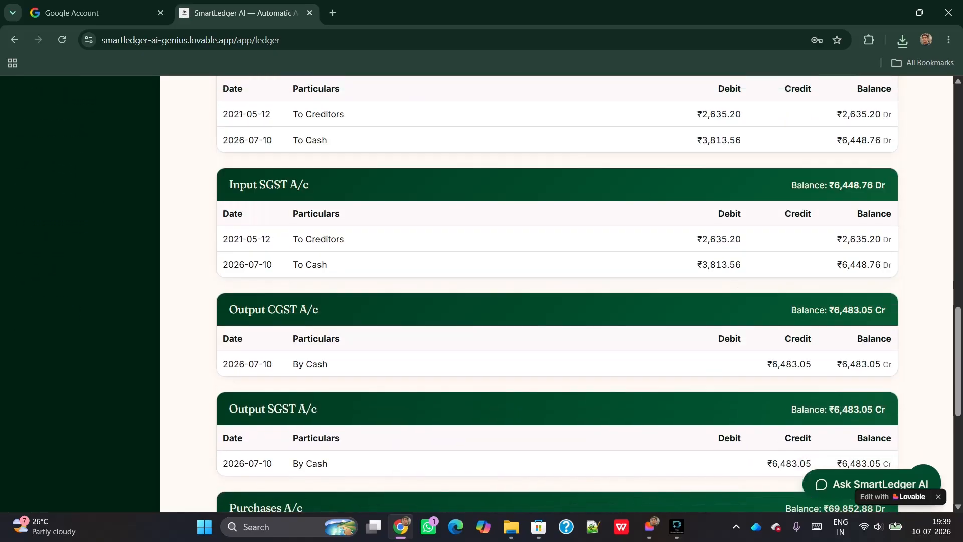
scroll(556, 293, "down", 5)
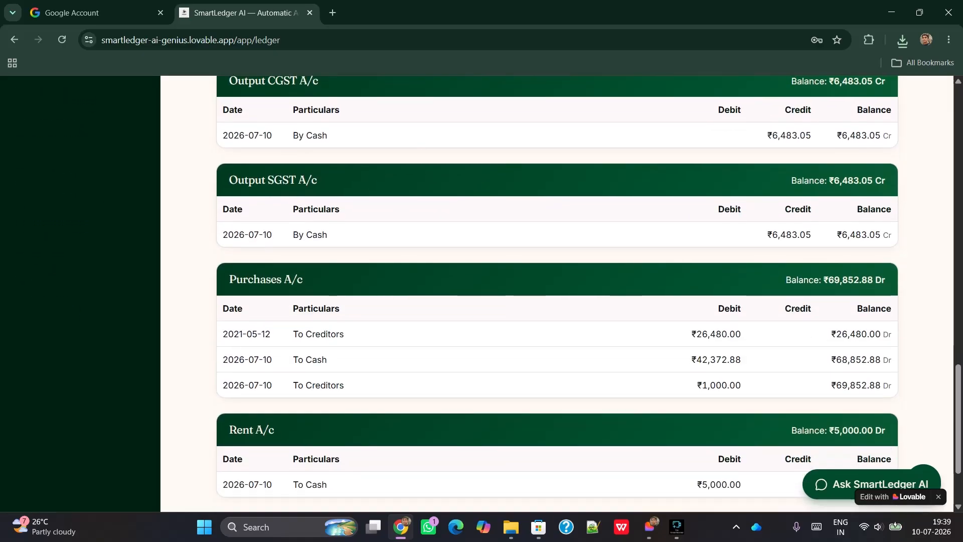
scroll(556, 293, "down", 2)
scroll(556, 293, "up", 14)
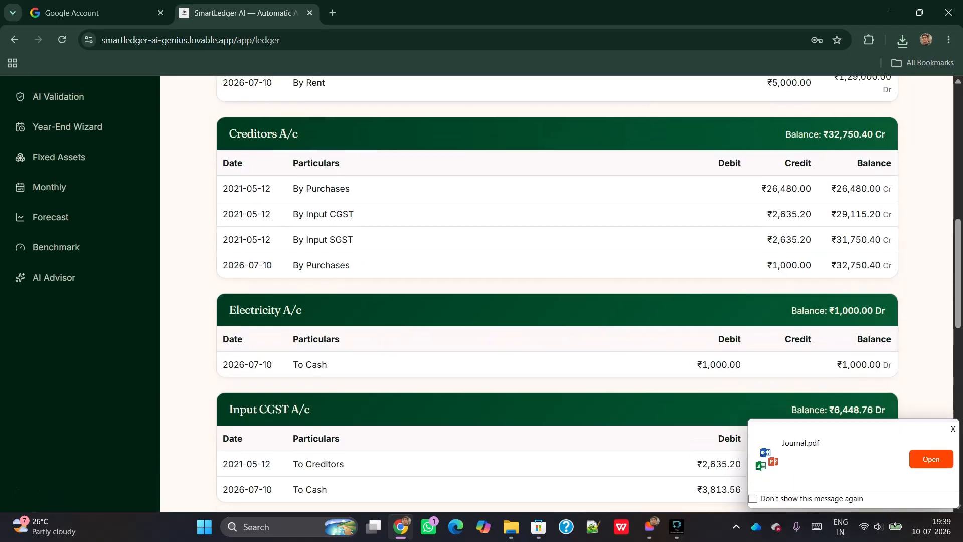
scroll(557, 293, "up", 10)
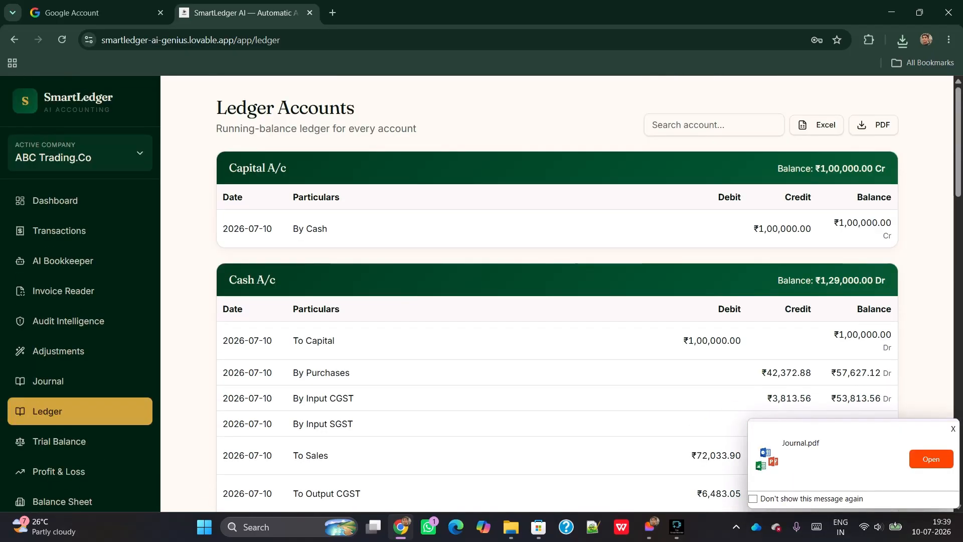
left_click(953, 429)
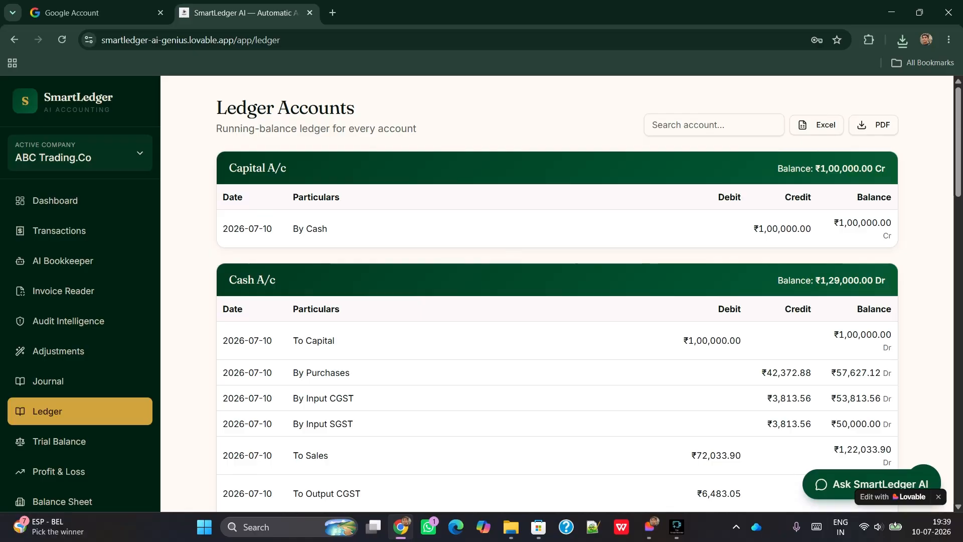
scroll(59, 456, "down", 1)
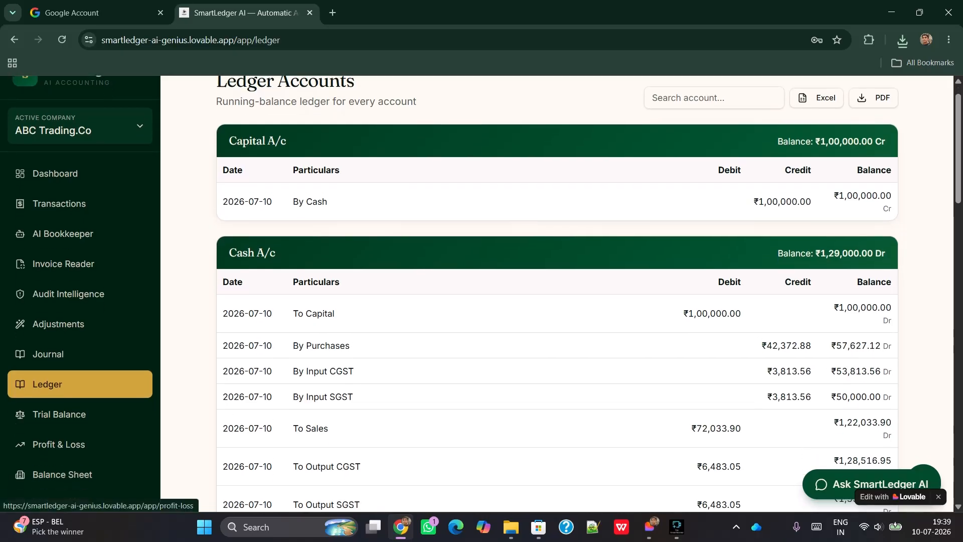
Open the Trial Balance and check the TOTAL row showing ₹2,17,750.40 on both sides
left_click(60, 414)
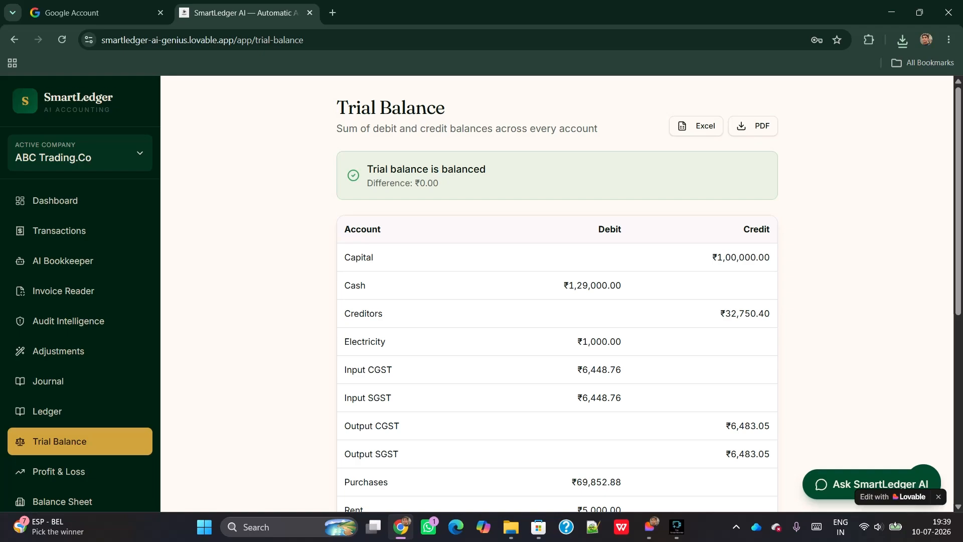
scroll(557, 294, "down", 4)
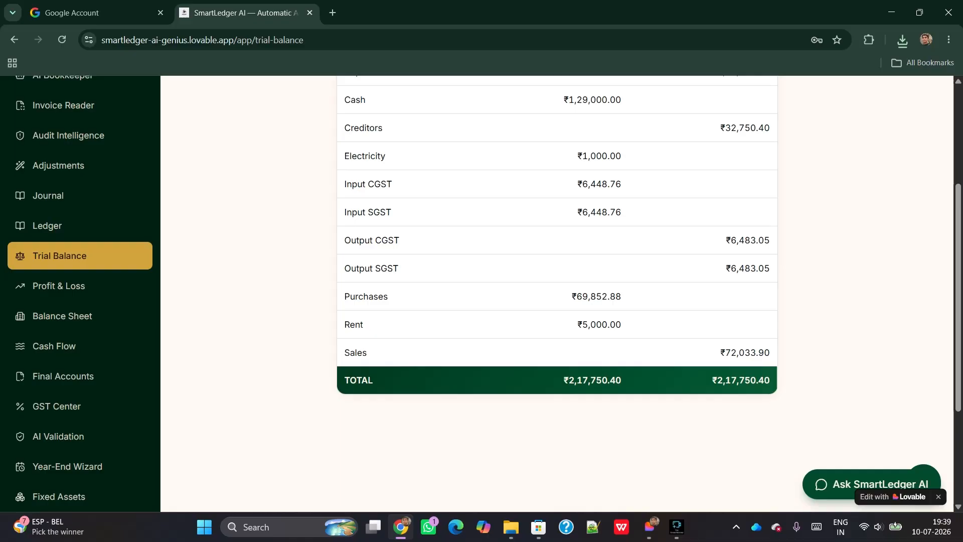
scroll(556, 294, "up", 3)
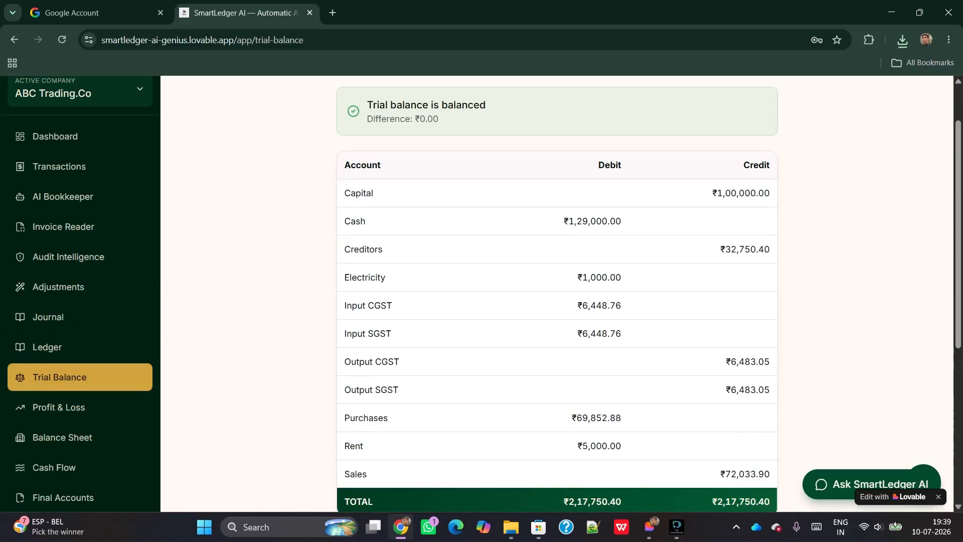
scroll(556, 294, "up", 2)
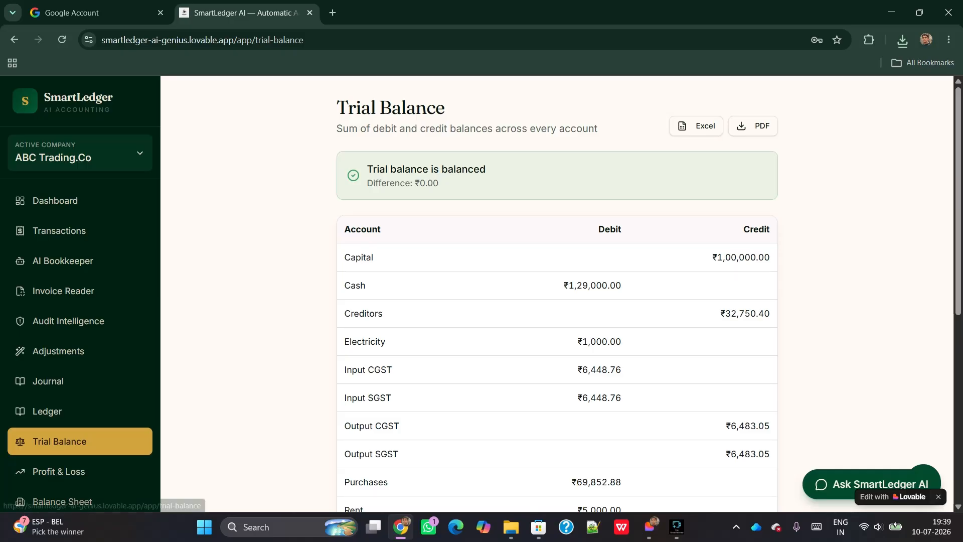
scroll(81, 441, "down", 1)
scroll(81, 441, "down", 1)
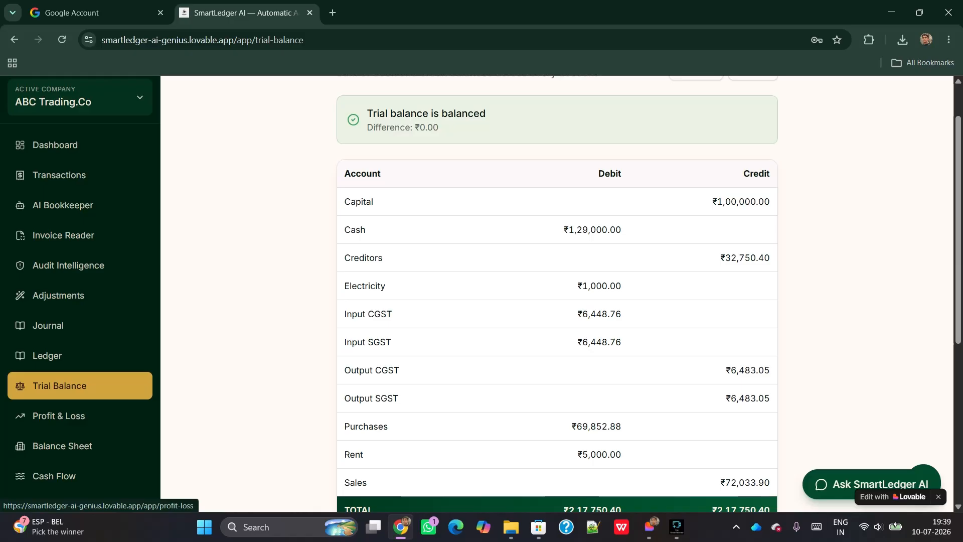
Open Profit & Loss and scroll to the net loss of ₹-3,818.98 at a -5.30% margin
left_click(59, 415)
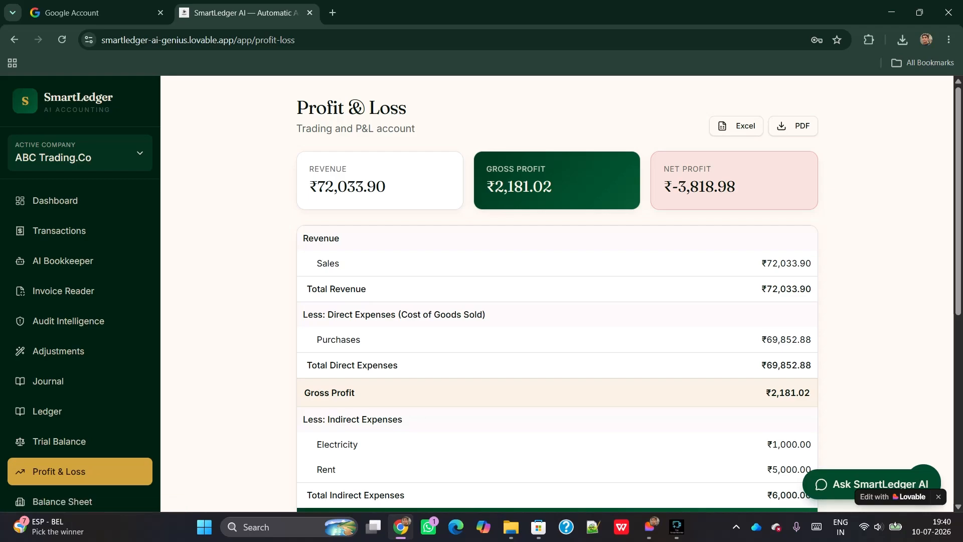
scroll(482, 294, "down", 2)
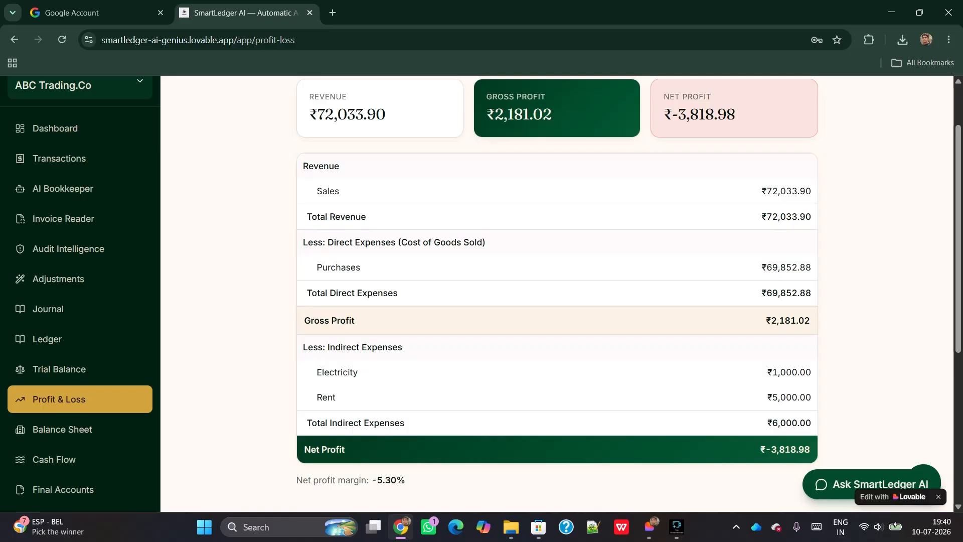
scroll(557, 294, "up", 2)
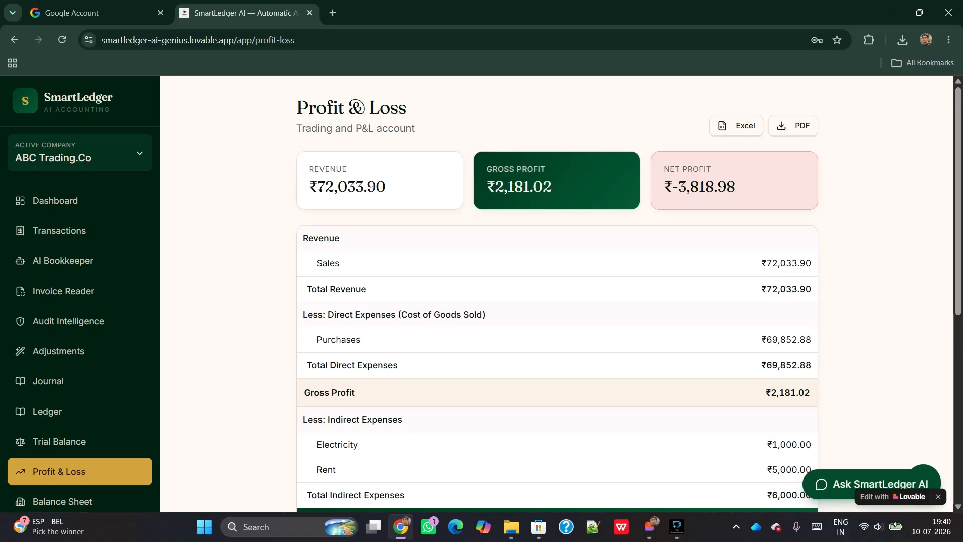
scroll(557, 294, "down", 1)
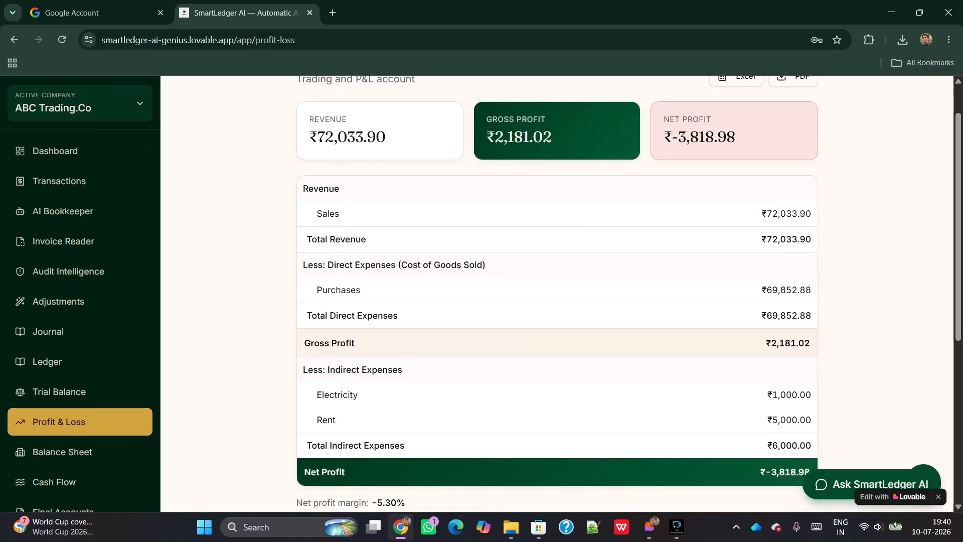
scroll(556, 294, "down", 2)
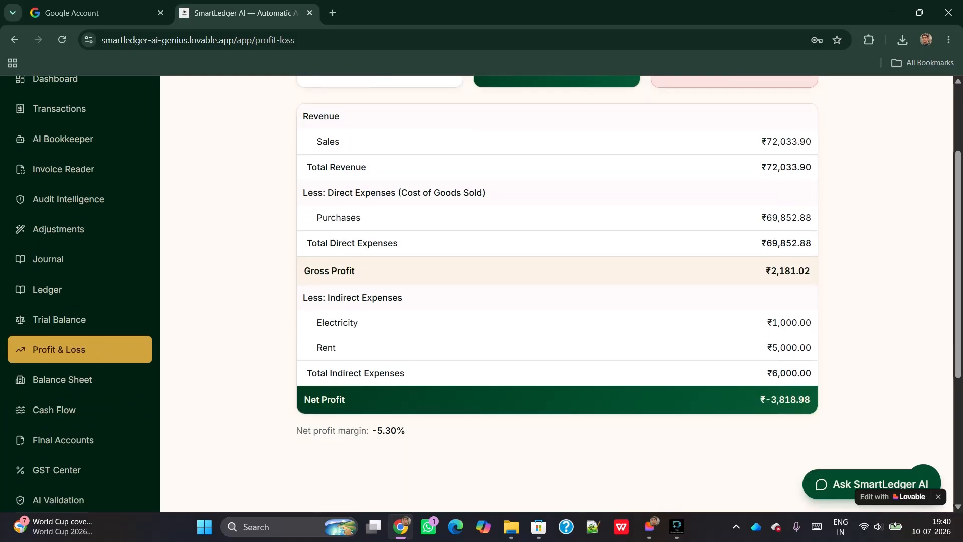
scroll(556, 293, "up", 3)
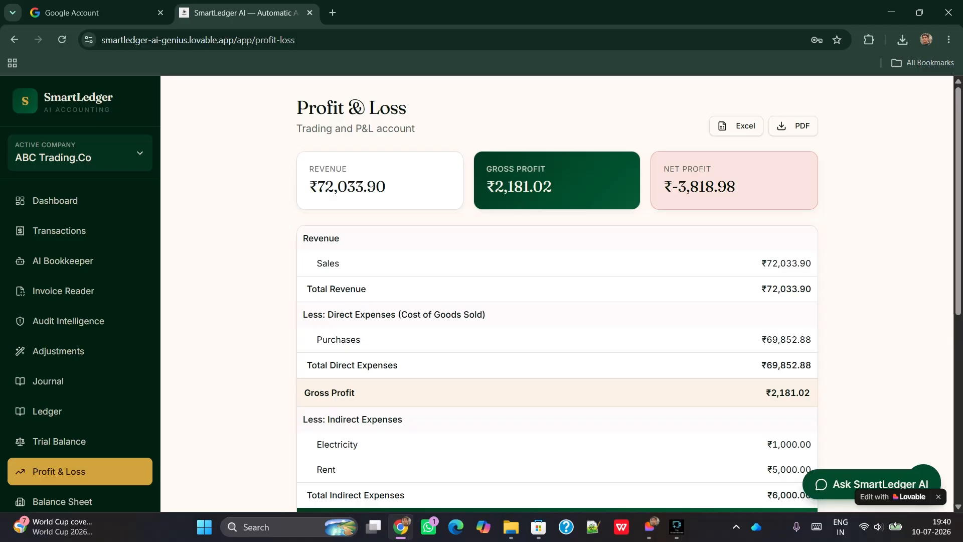
scroll(80, 472, "down", 1)
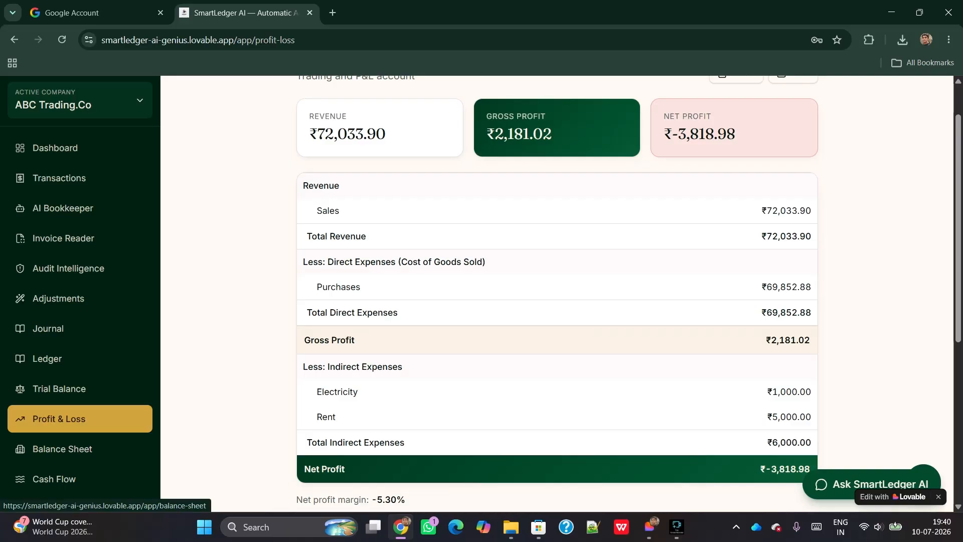
left_click(60, 446)
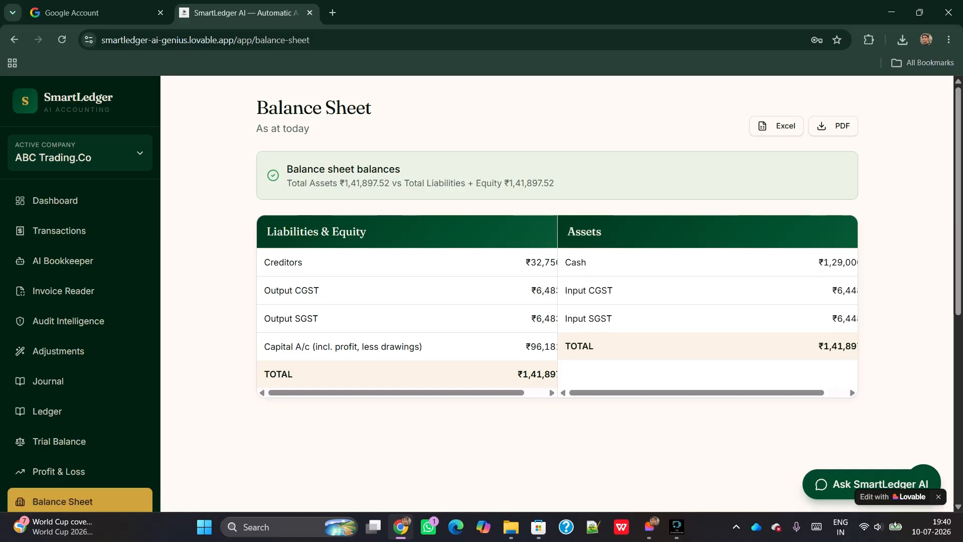
scroll(406, 316, "right", 1)
scroll(407, 316, "right", 1)
scroll(407, 316, "left", 1)
scroll(707, 316, "right", 2)
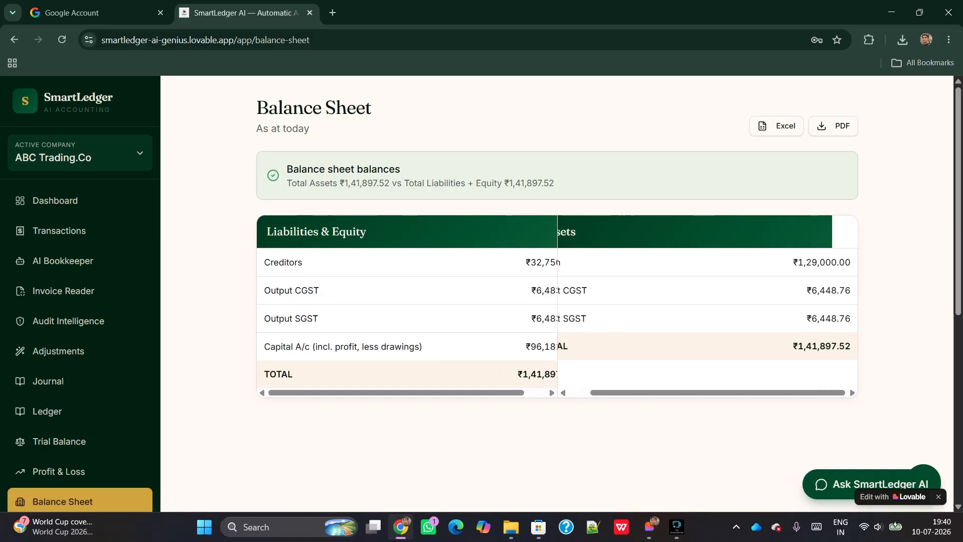
scroll(707, 316, "left", 2)
scroll(406, 316, "right", 2)
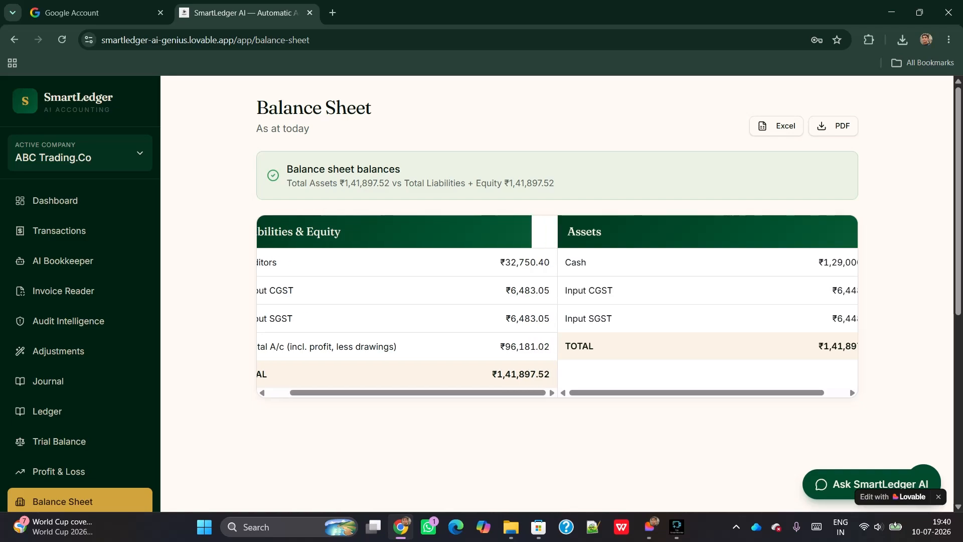
scroll(406, 316, "left", 2)
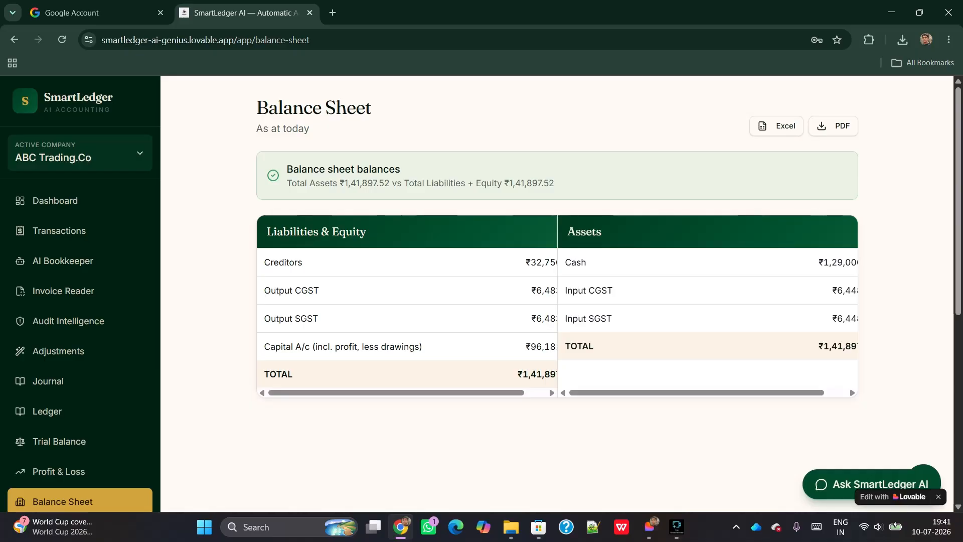
scroll(707, 316, "right", 2)
scroll(708, 316, "left", 2)
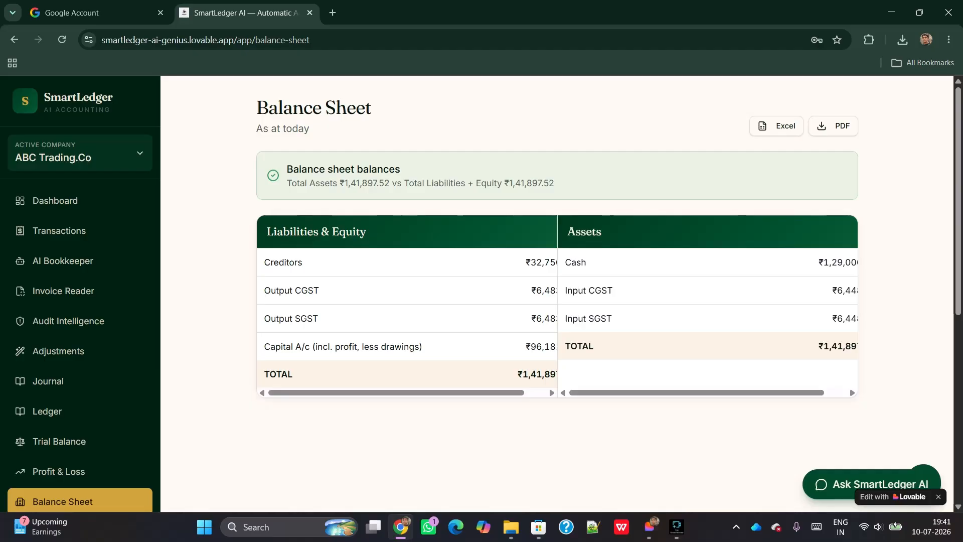
scroll(59, 442, "down", 2)
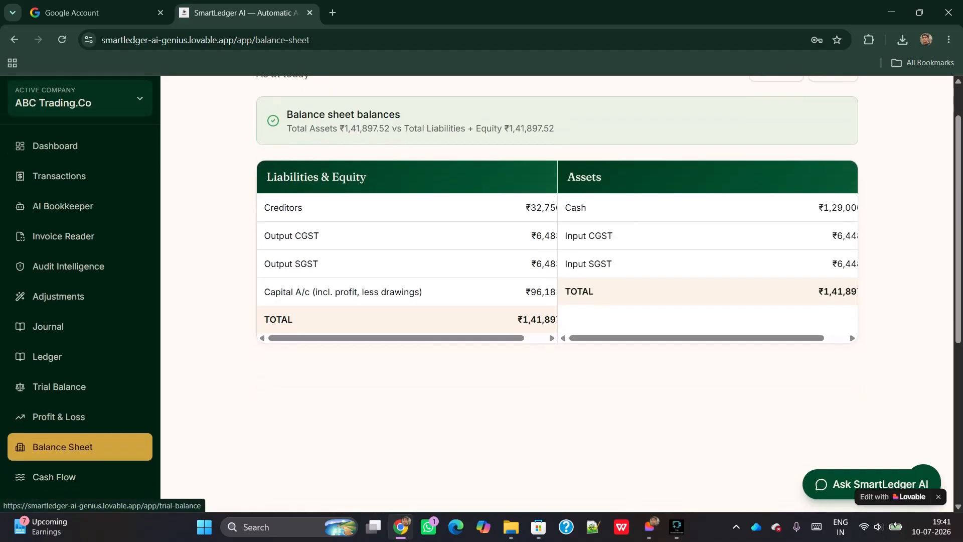
scroll(59, 424, "down", 1)
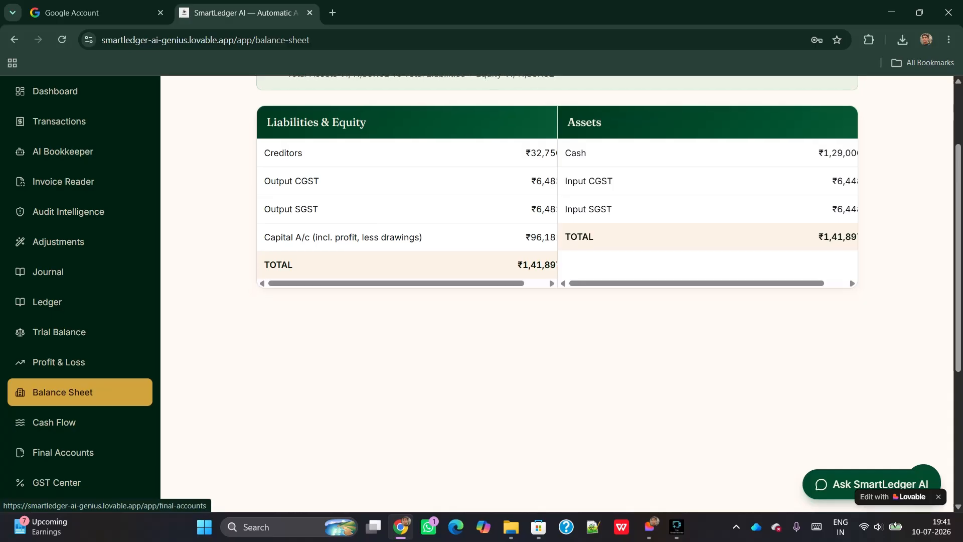
Open the Cash Flow Statement and review operating ₹29,000.00, investing ₹0.00 and financing ₹1,00,000.00
left_click(54, 422)
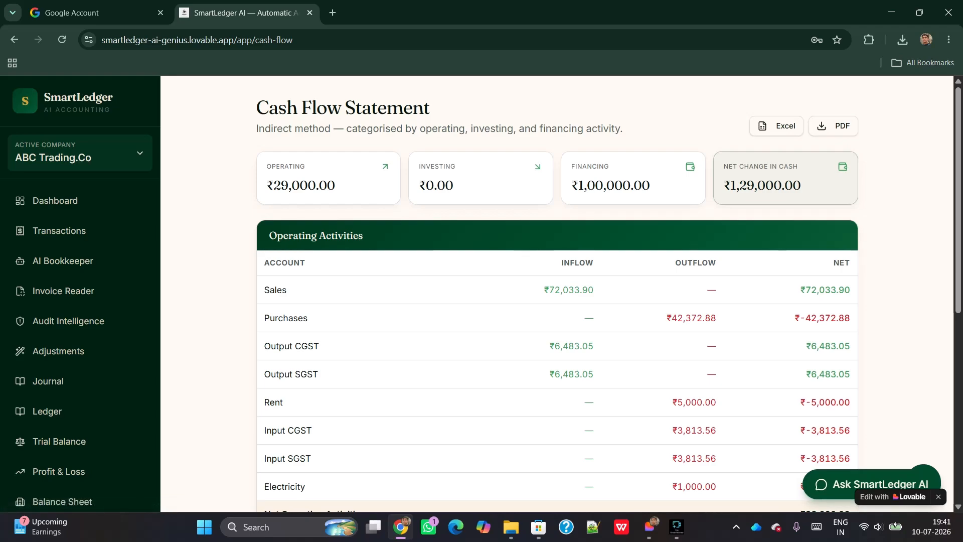
scroll(557, 293, "down", 1)
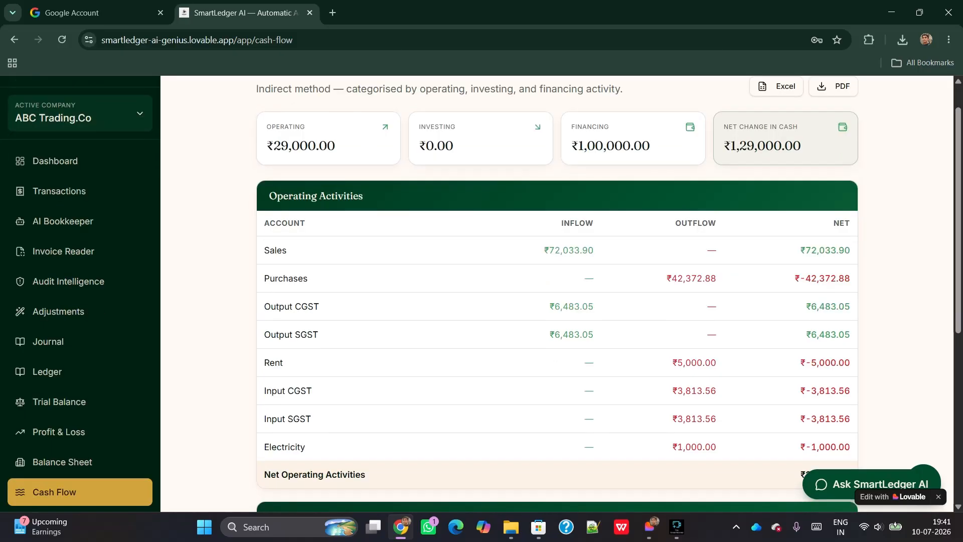
scroll(557, 294, "down", 2)
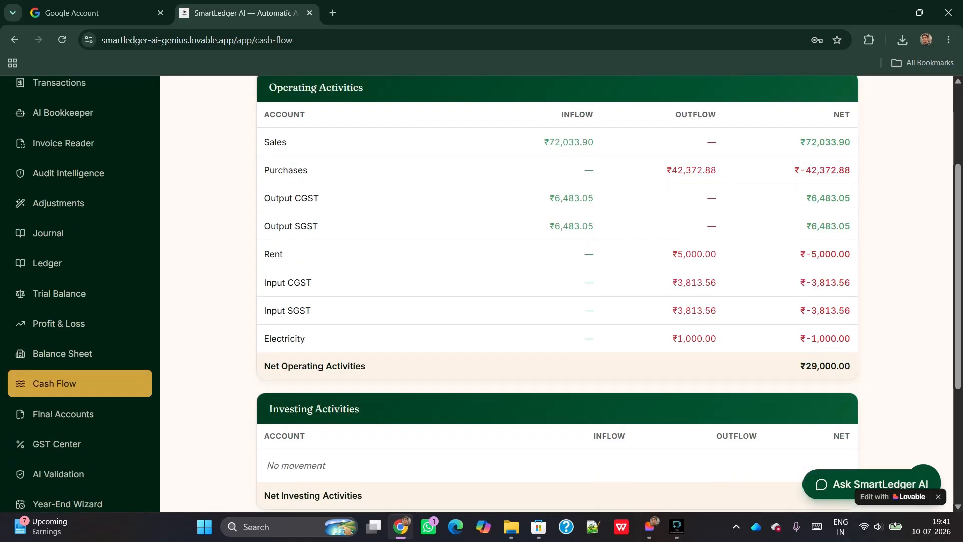
scroll(557, 293, "down", 2)
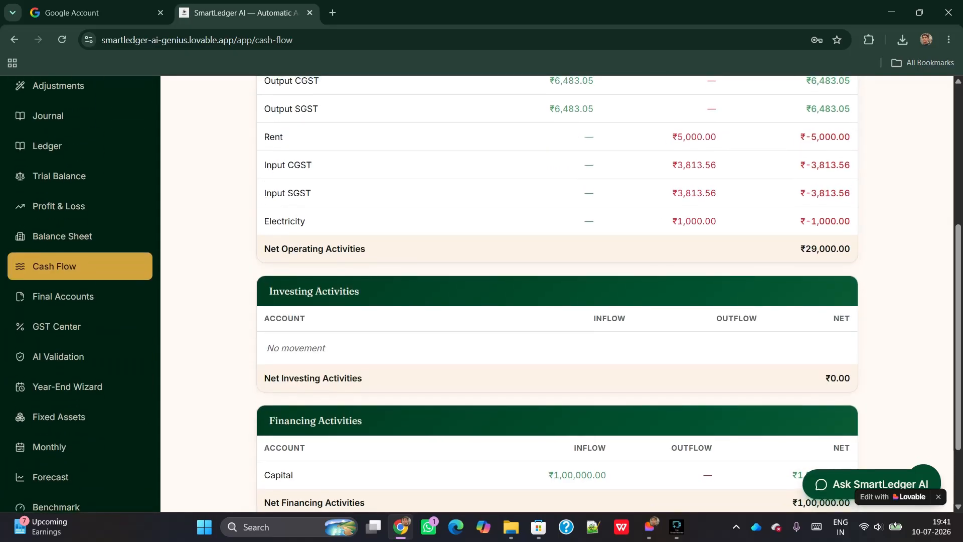
scroll(557, 294, "up", 3)
scroll(557, 294, "up", 2)
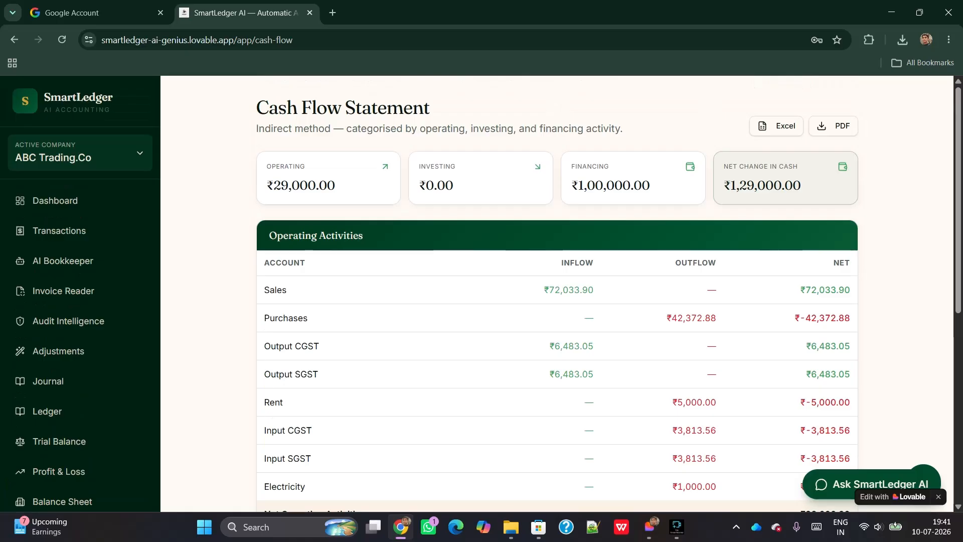
scroll(556, 294, "down", 2)
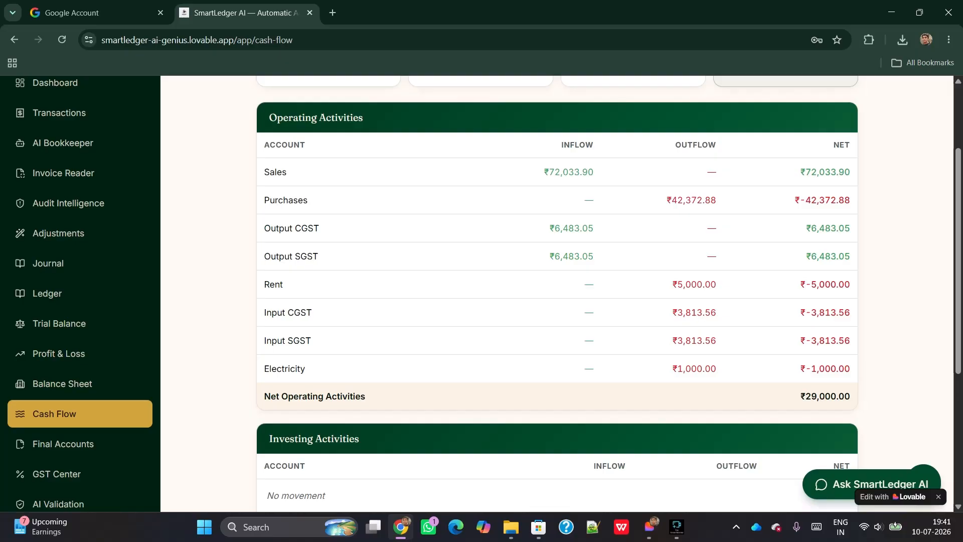
scroll(556, 293, "down", 1)
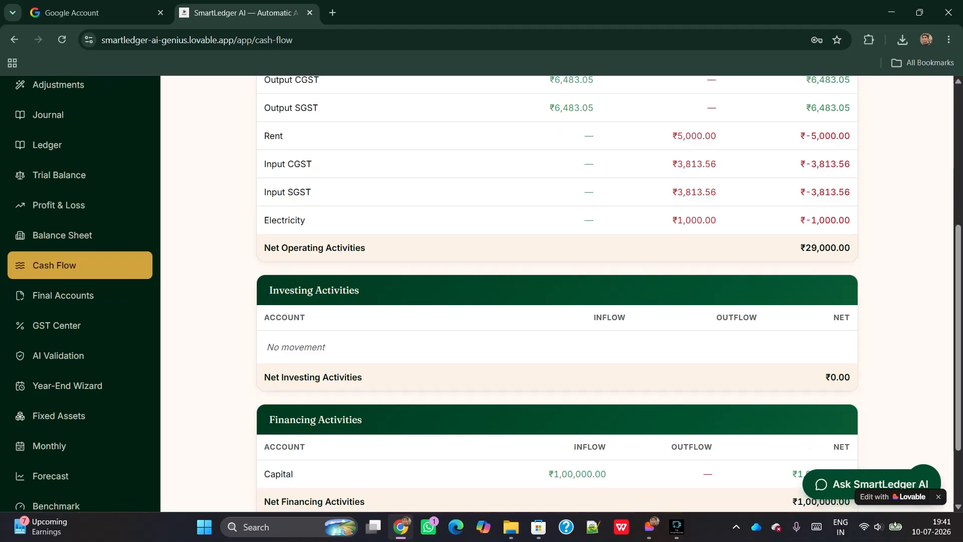
scroll(556, 294, "down", 2)
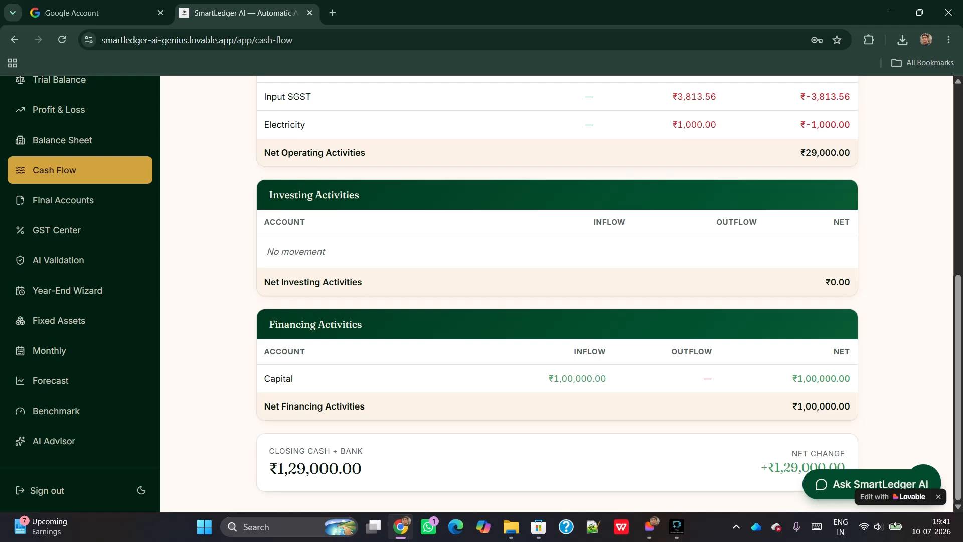
scroll(557, 293, "up", 7)
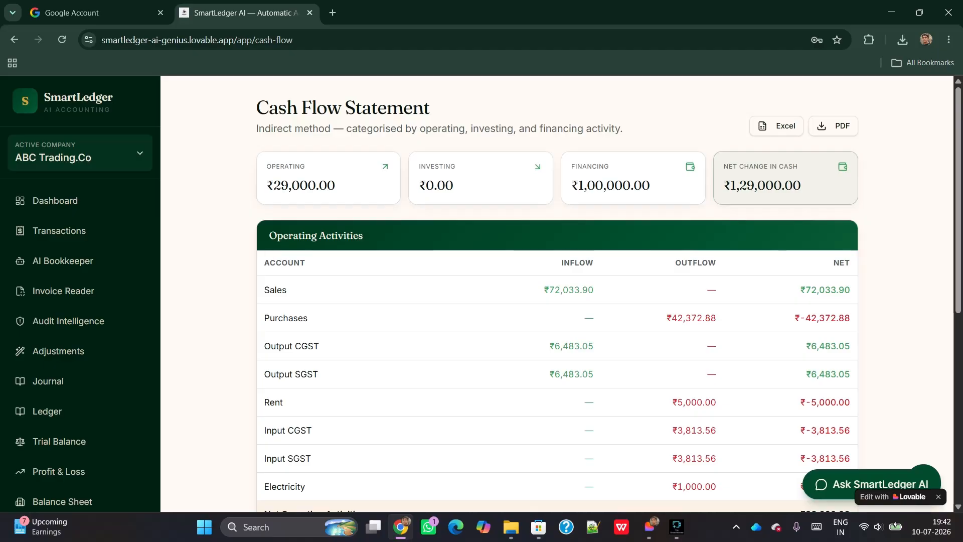
scroll(557, 293, "down", 3)
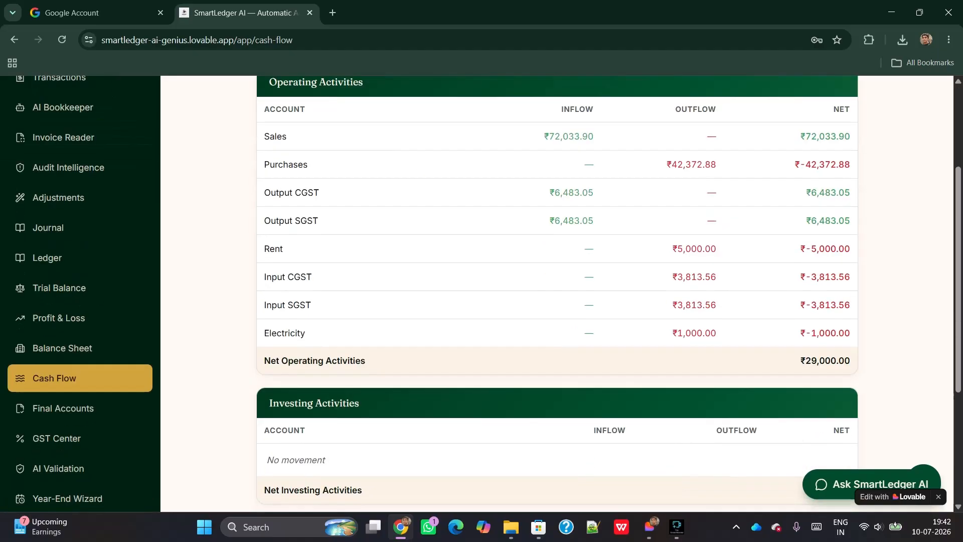
scroll(557, 293, "up", 3)
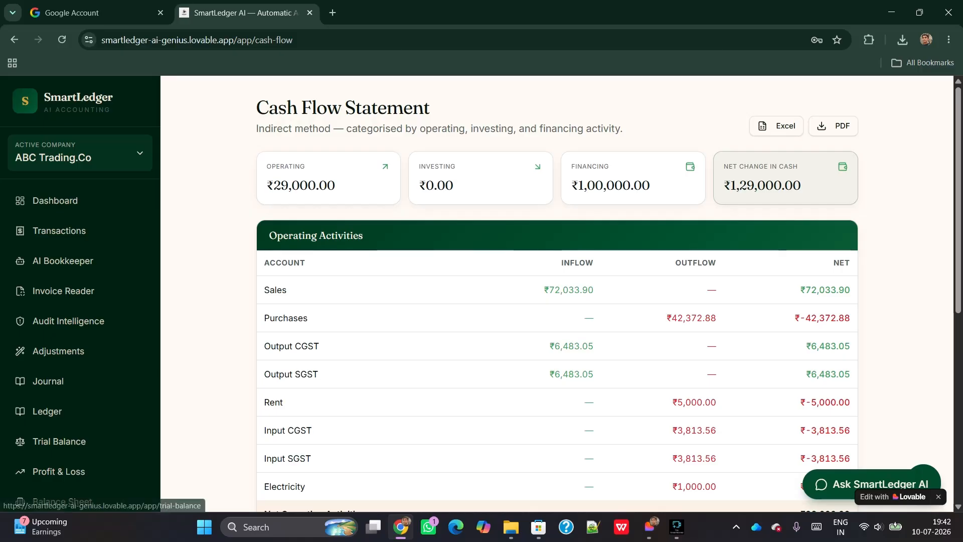
scroll(60, 441, "down", 2)
scroll(59, 441, "down", 1)
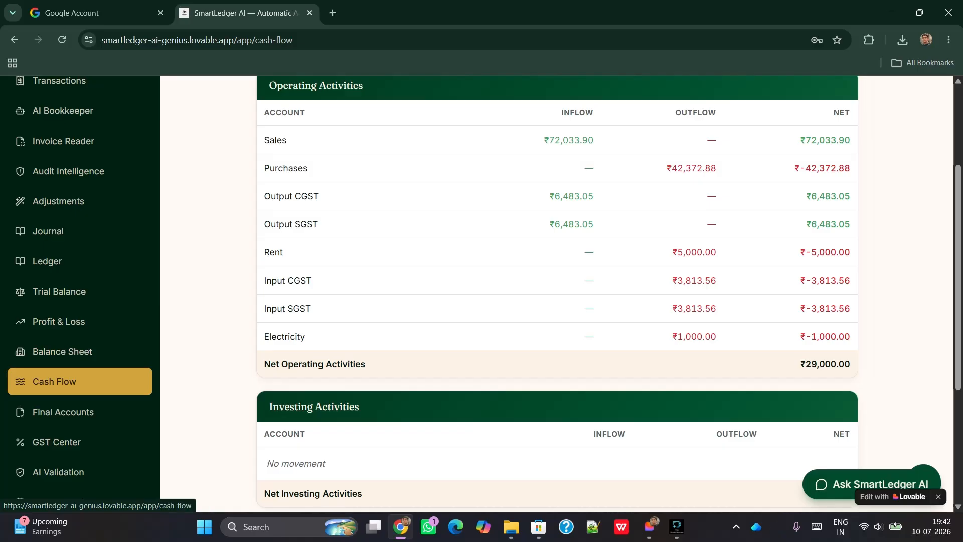
Scroll through the Final Accounts report down to its Trial Balance, then open the GST Center
left_click(64, 411)
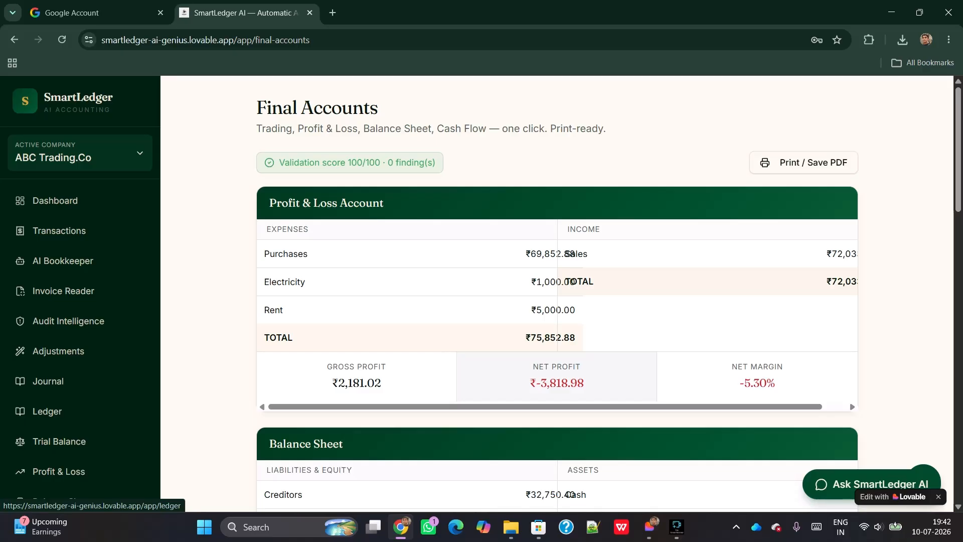
scroll(482, 293, "down", 10)
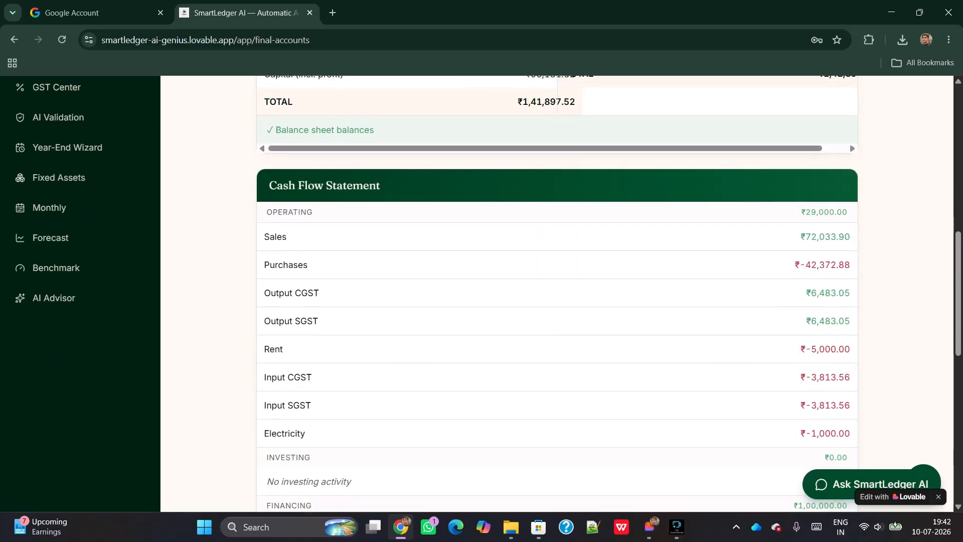
scroll(481, 293, "up", 8)
scroll(556, 293, "up", 2)
scroll(556, 293, "down", 4)
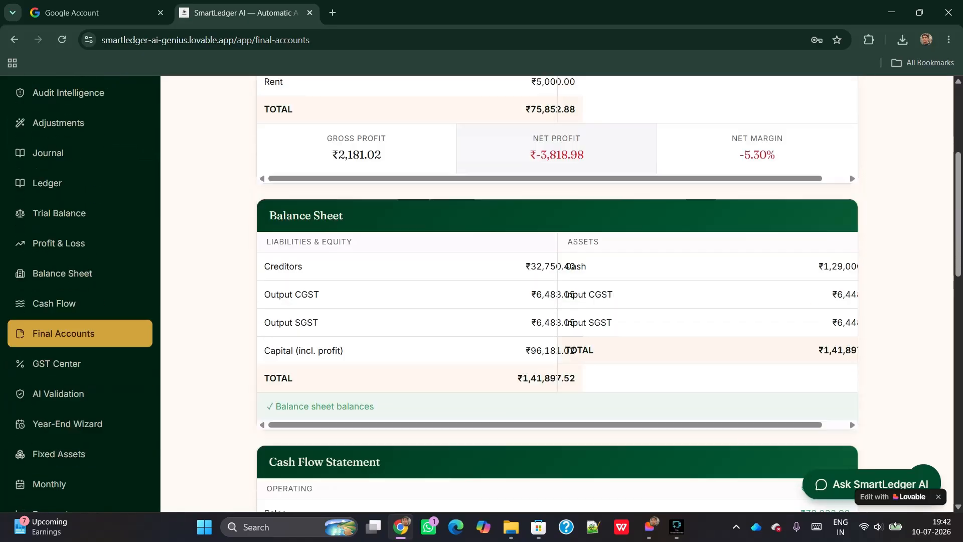
scroll(557, 293, "down", 5)
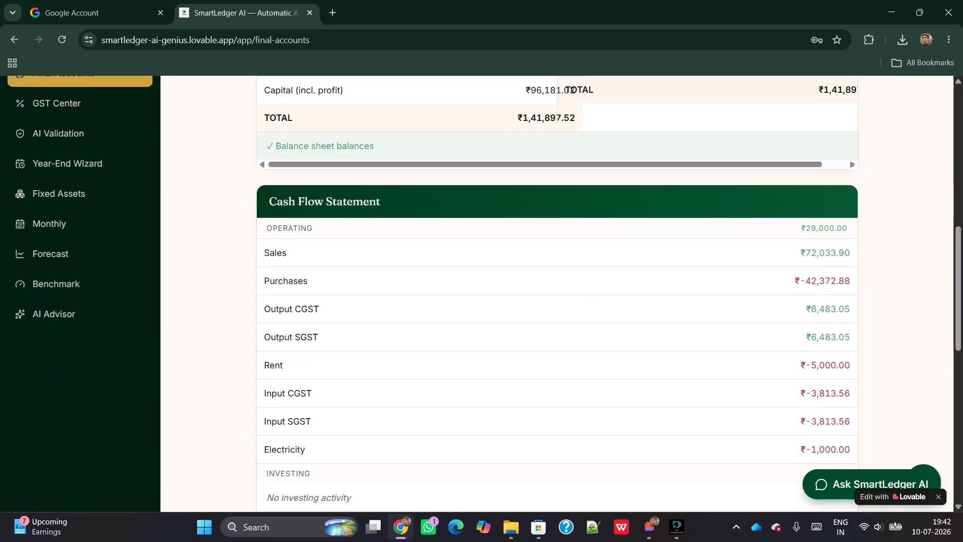
scroll(557, 293, "down", 2)
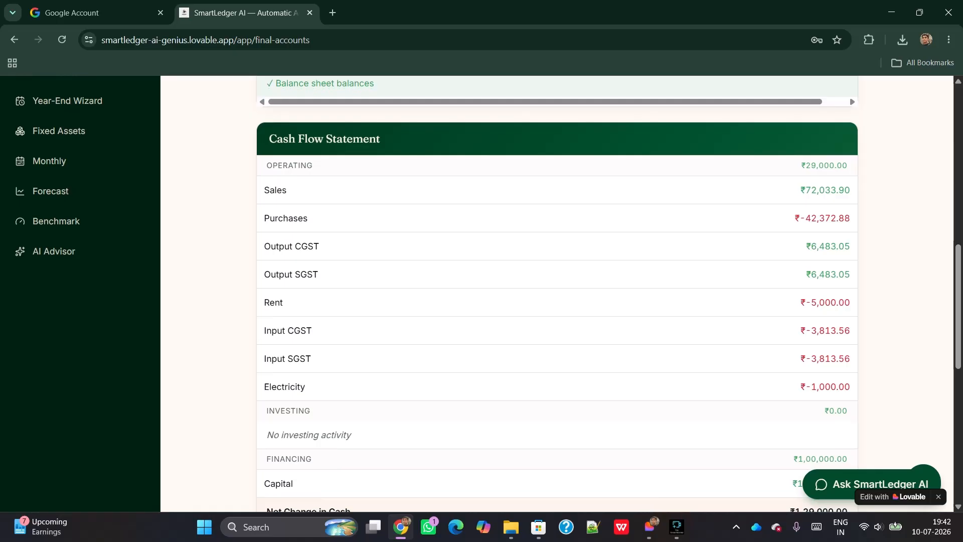
scroll(557, 294, "down", 4)
scroll(557, 294, "down", 4)
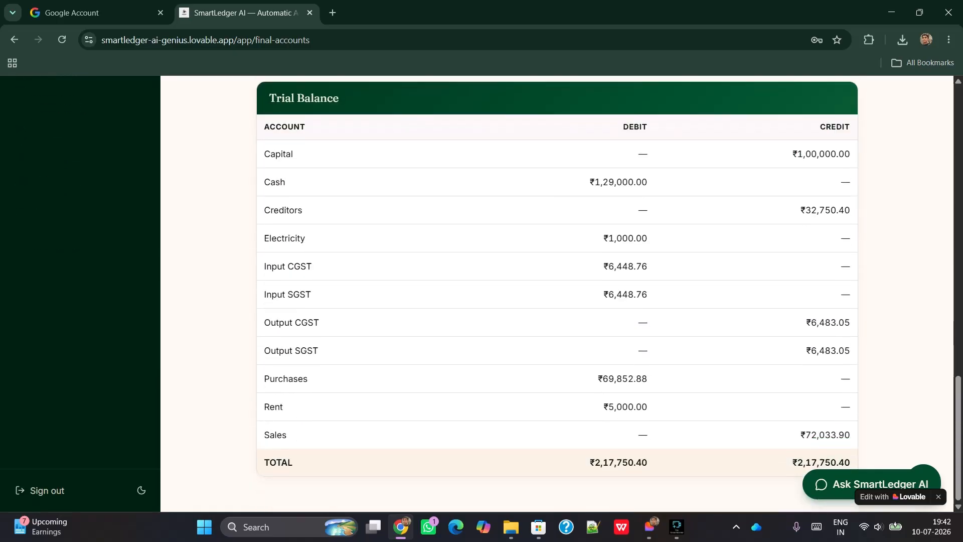
scroll(556, 294, "up", 18)
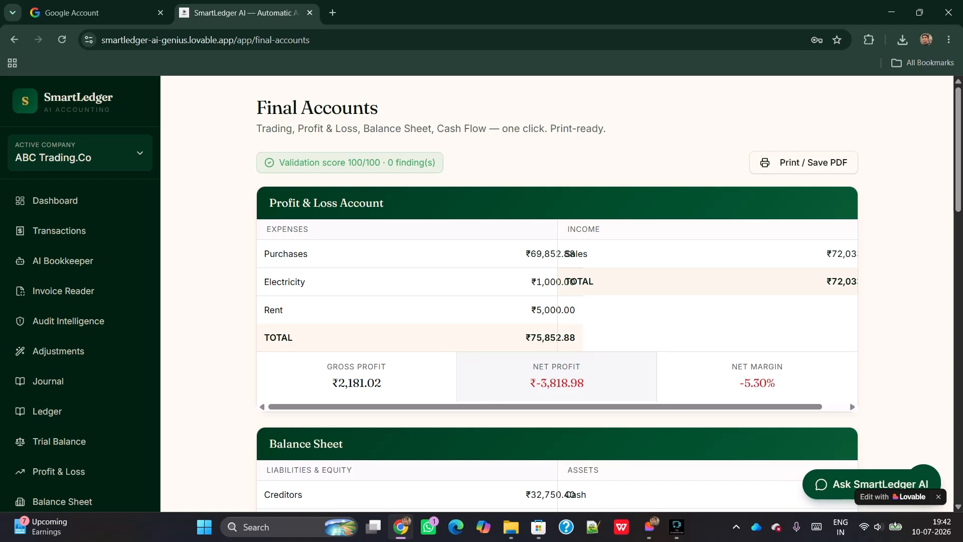
scroll(557, 294, "down", 2)
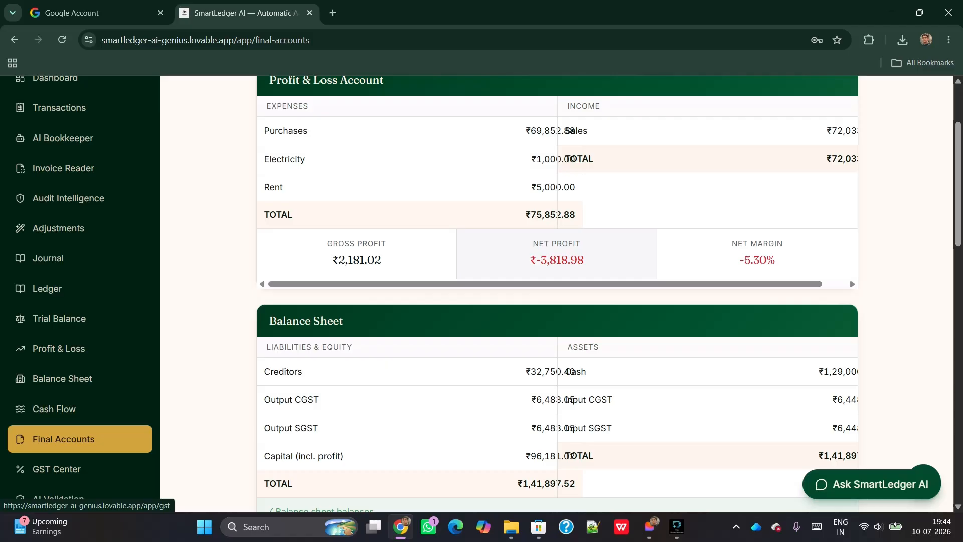
left_click(56, 469)
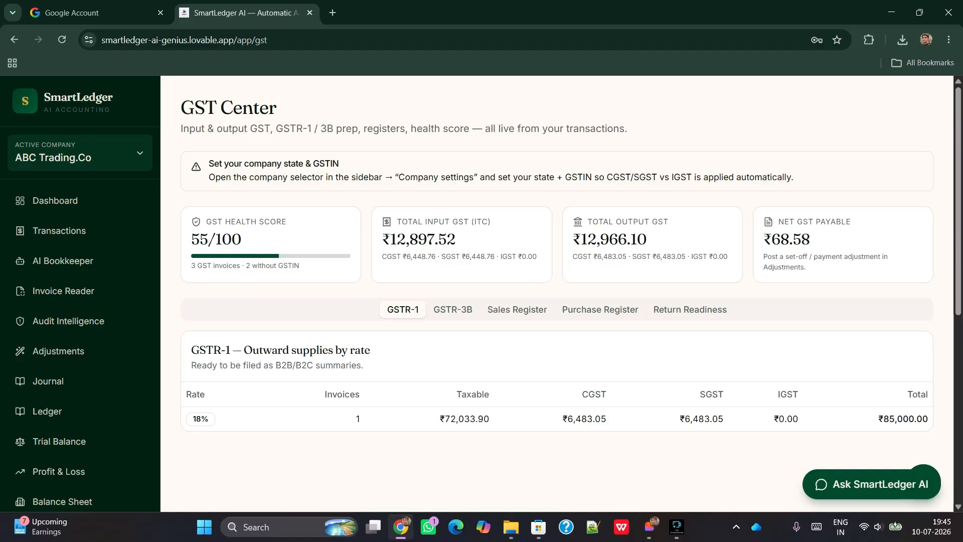
Scroll the GST overview and view the GSTR-3B tax summary
scroll(557, 293, "down", 1)
scroll(557, 294, "down", 2)
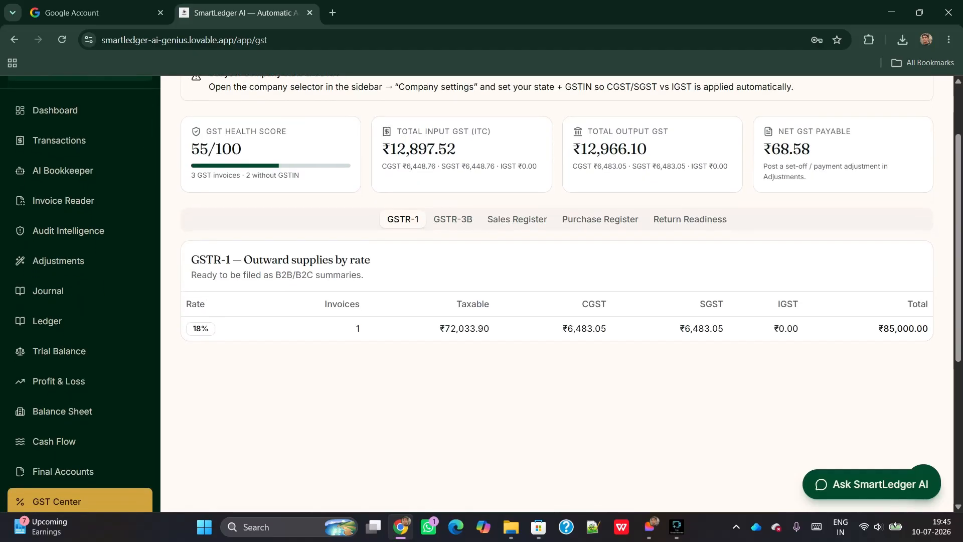
left_click(453, 220)
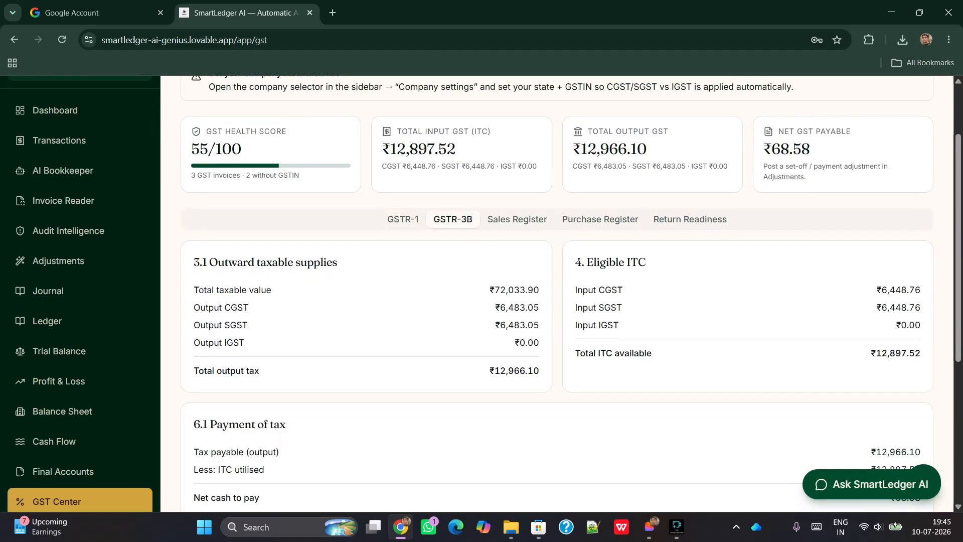
scroll(557, 294, "down", 1)
scroll(557, 294, "down", 1)
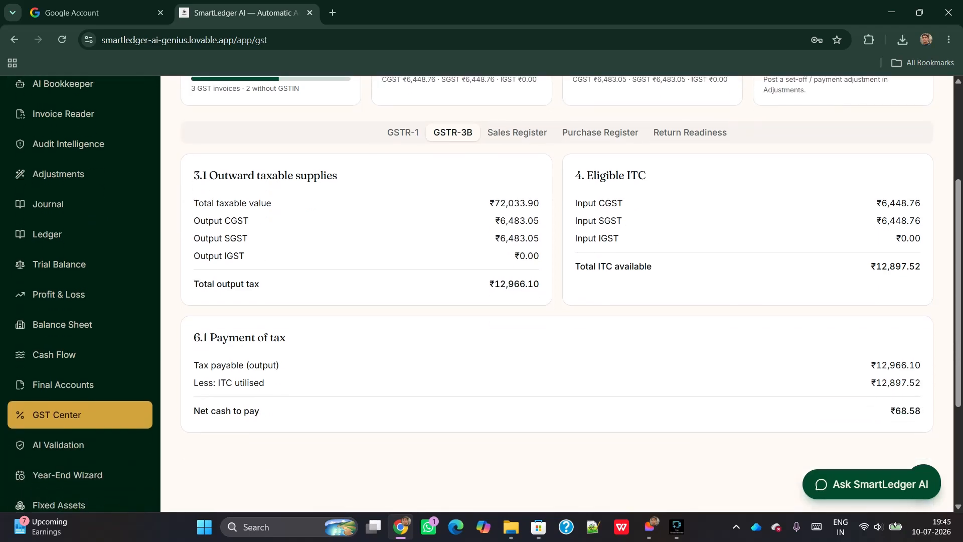
Step through the Sales and Purchase registers to the Return Readiness checklist, then open AI Validation
left_click(518, 132)
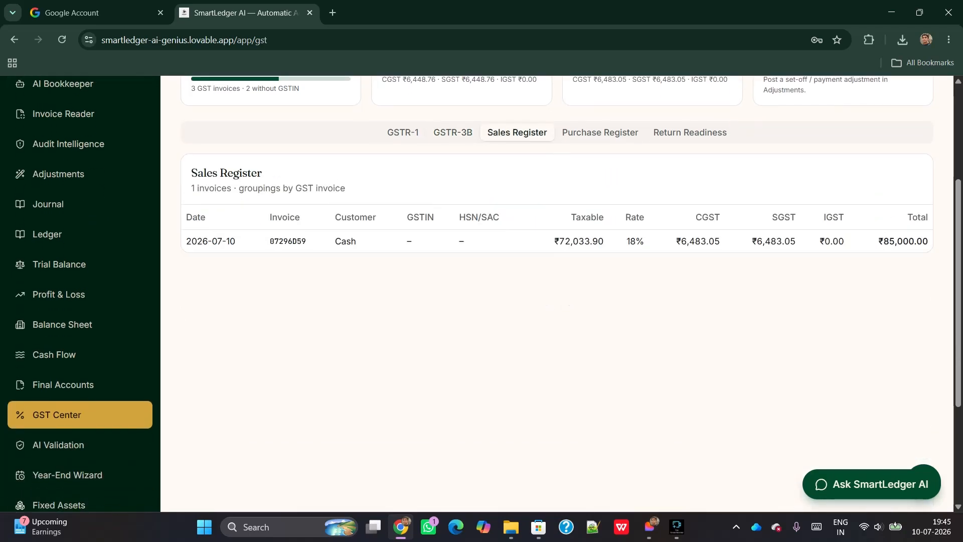
key("Right")
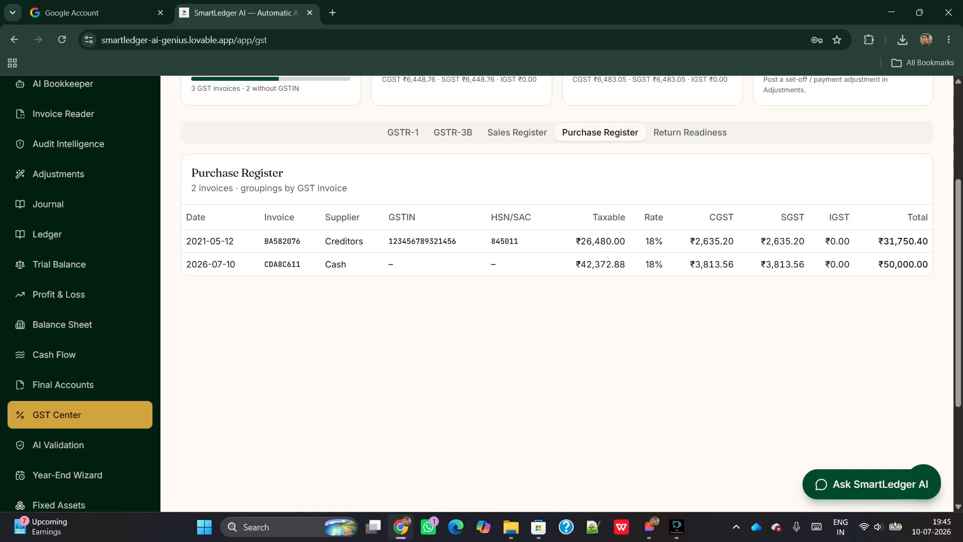
key("Right")
scroll(557, 294, "down", 2)
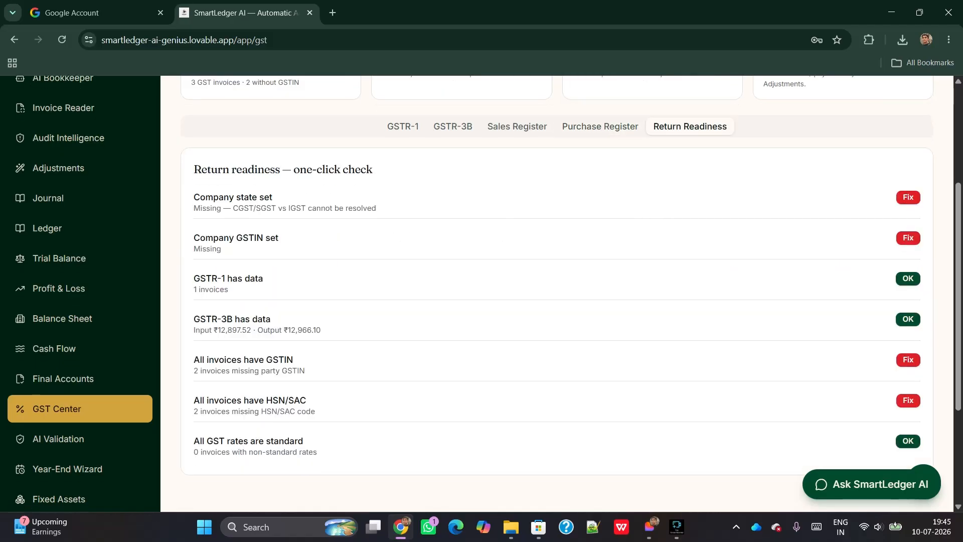
scroll(557, 293, "up", 5)
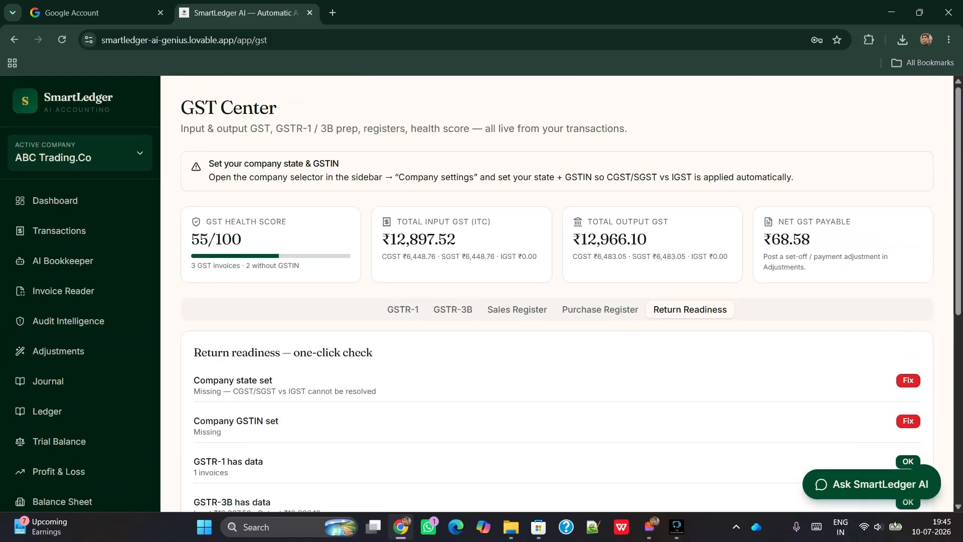
scroll(80, 458, "down", 4)
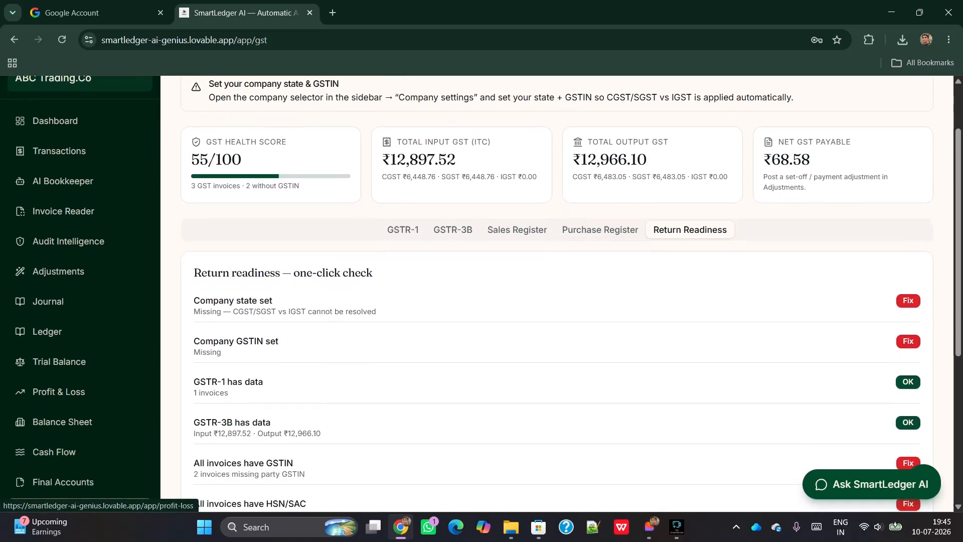
scroll(80, 458, "down", 1)
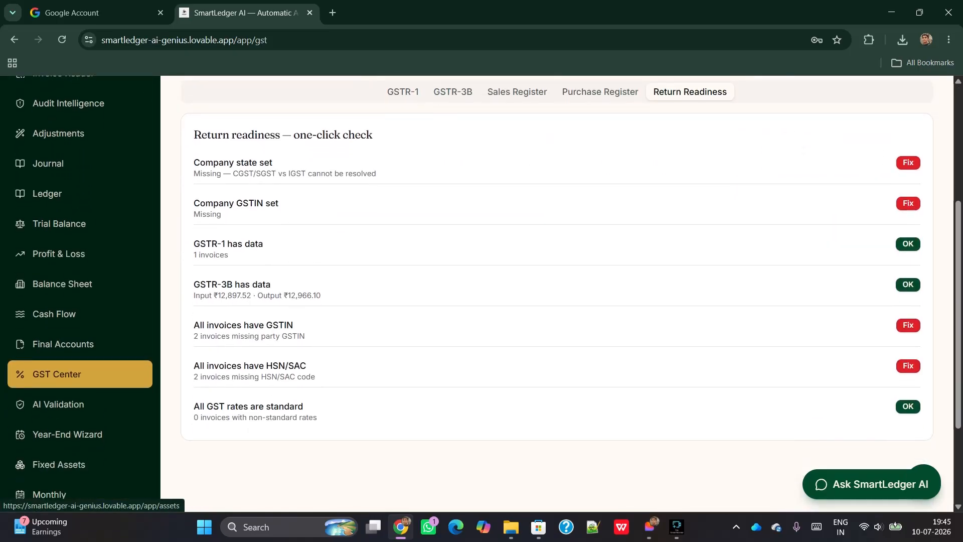
left_click(81, 404)
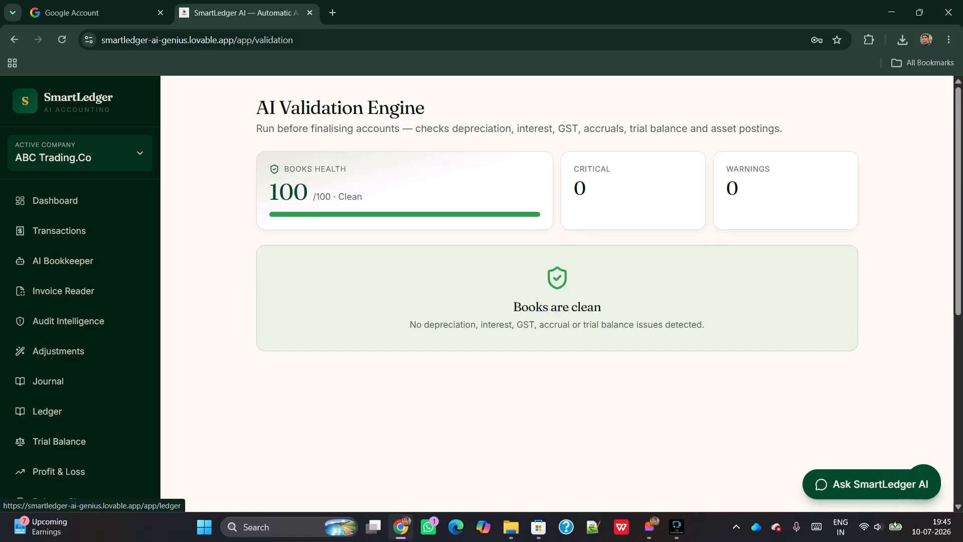
Confirm the 100/100 books health with zero issues, then open the Year-End Wizard
scroll(50, 404, "down", 2)
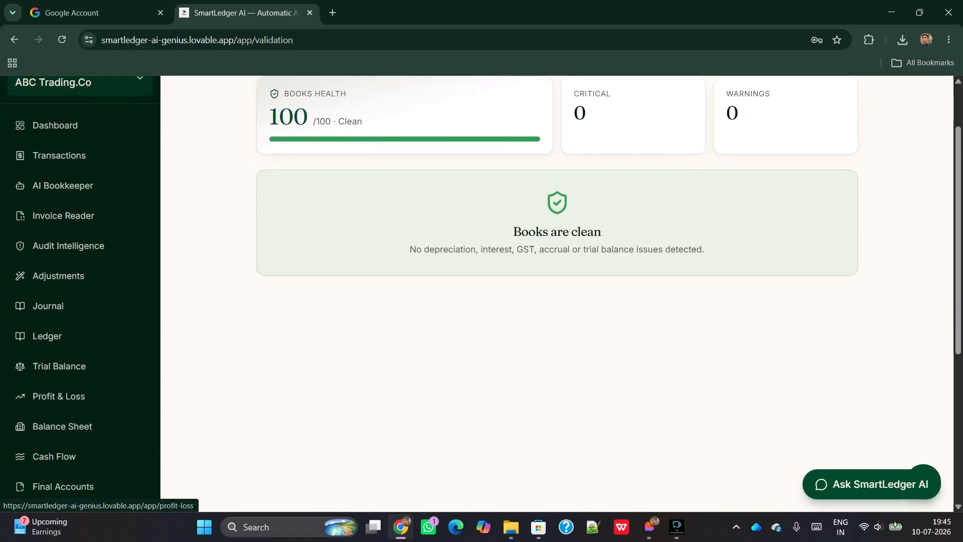
scroll(50, 396, "down", 4)
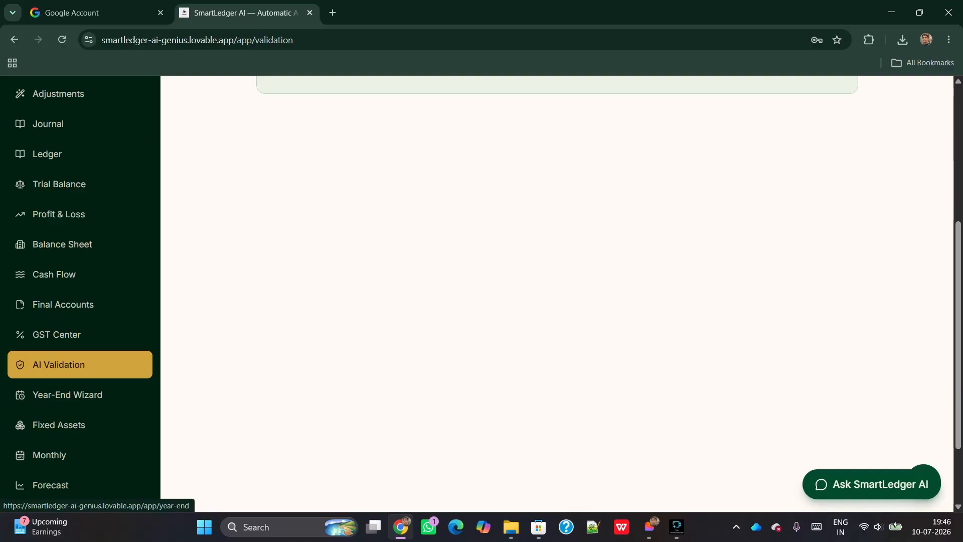
left_click(67, 395)
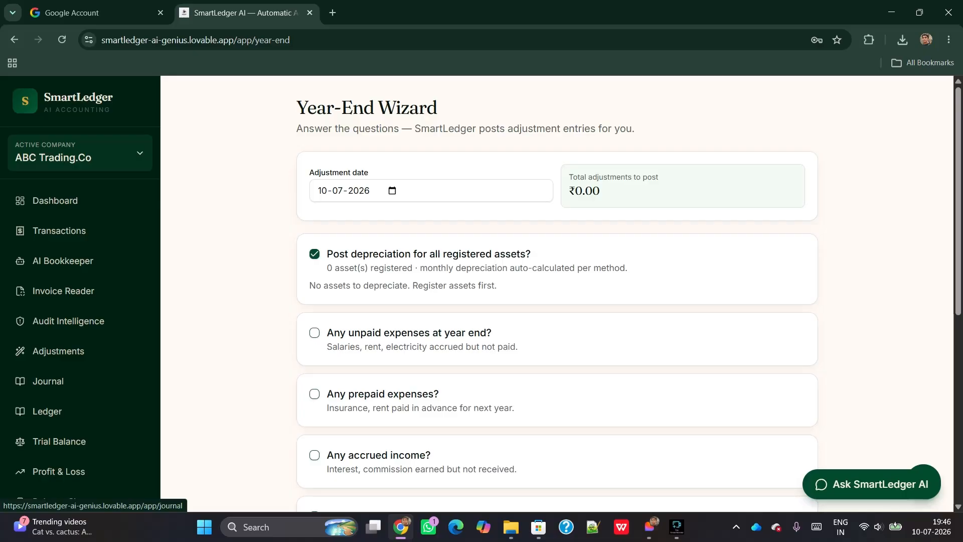
scroll(50, 381, "down", 2)
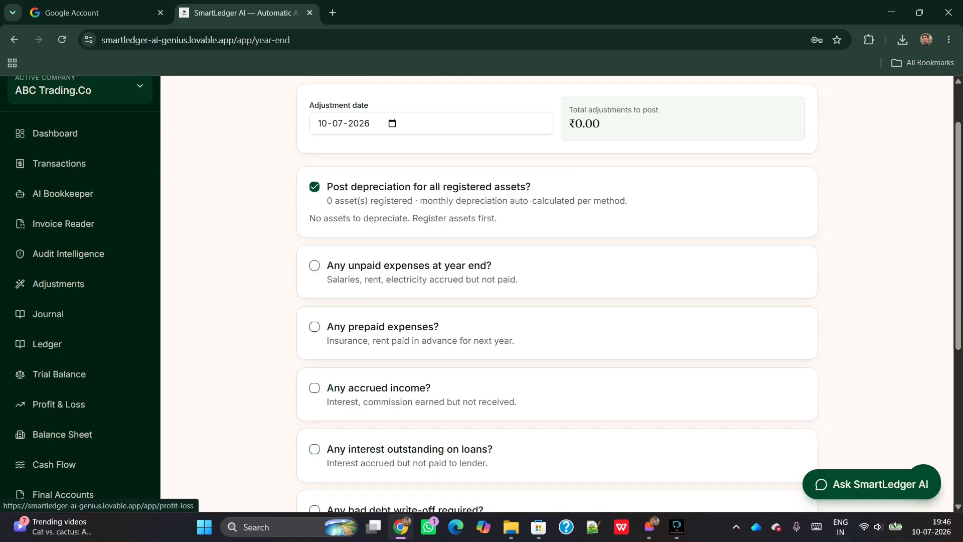
scroll(60, 374, "down", 4)
scroll(59, 374, "up", 6)
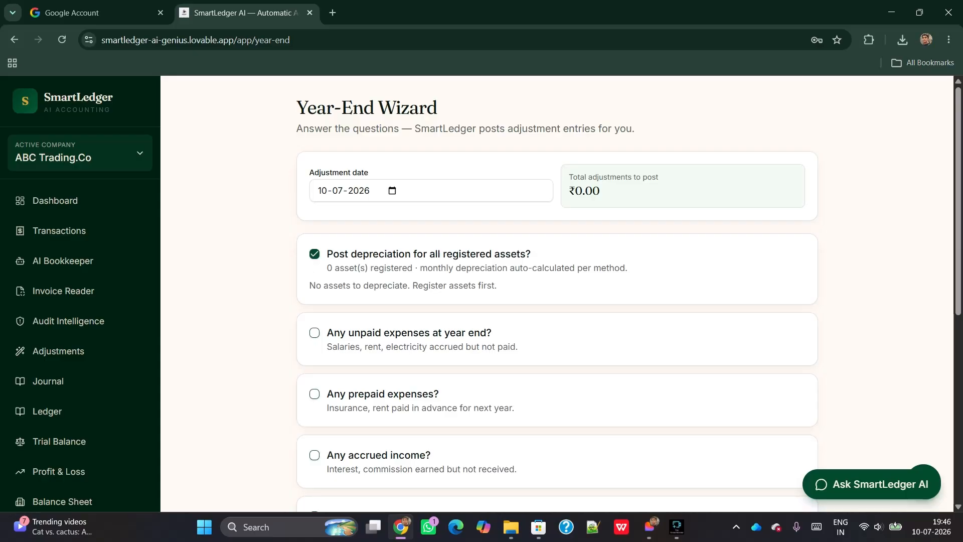
scroll(557, 294, "down", 8)
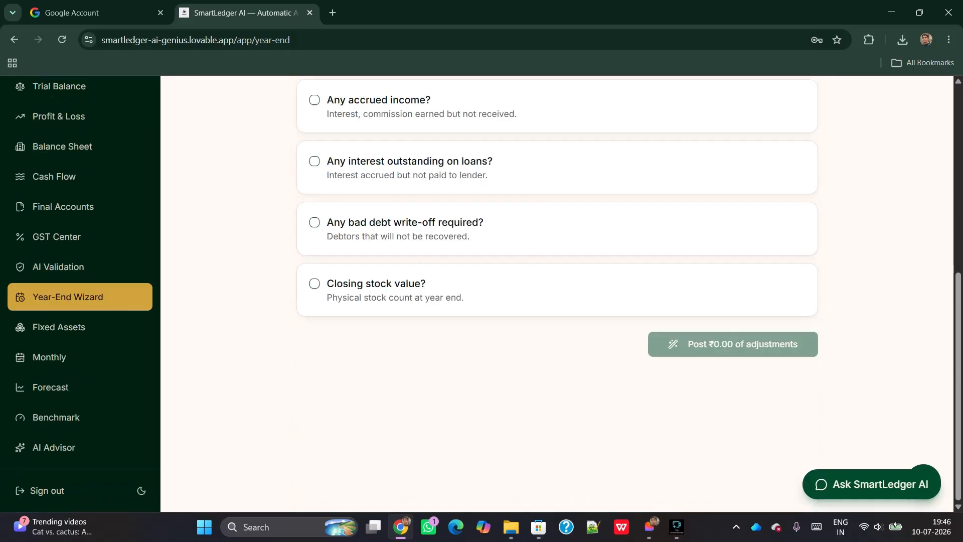
scroll(556, 293, "up", 3)
scroll(556, 294, "up", 5)
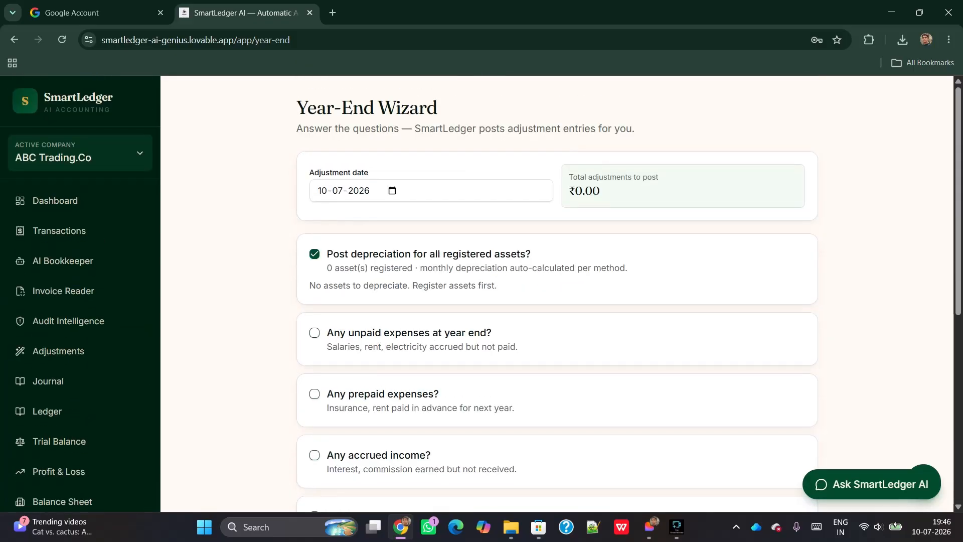
scroll(556, 294, "down", 2)
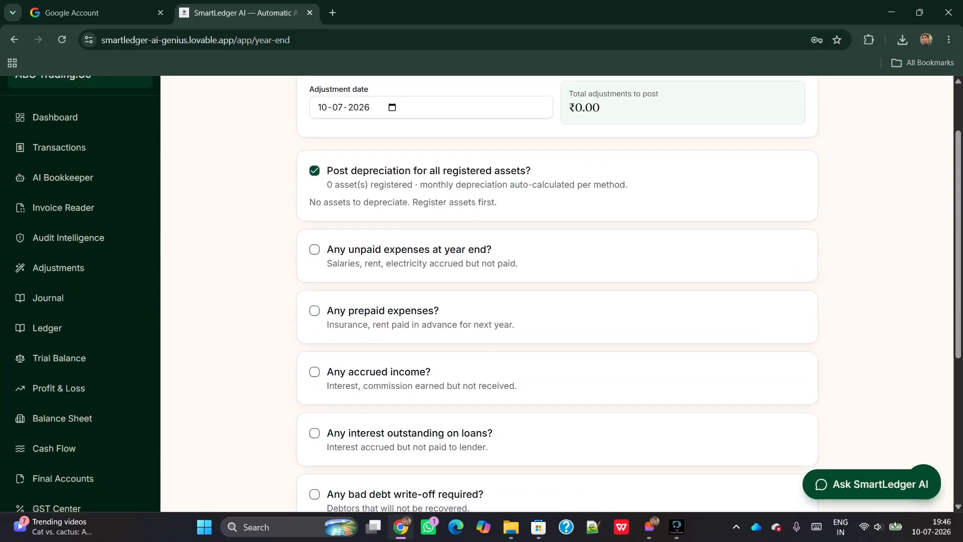
scroll(557, 294, "down", 1)
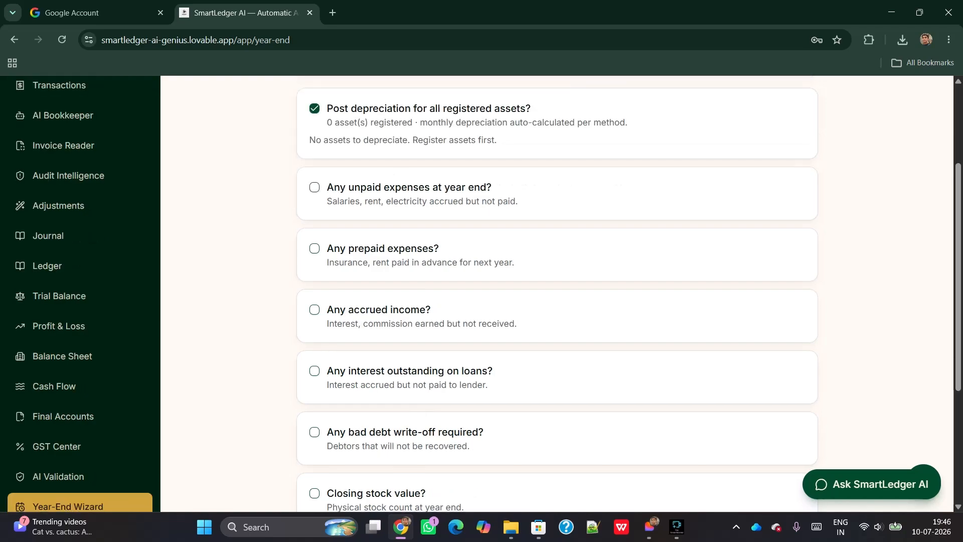
scroll(557, 294, "down", 2)
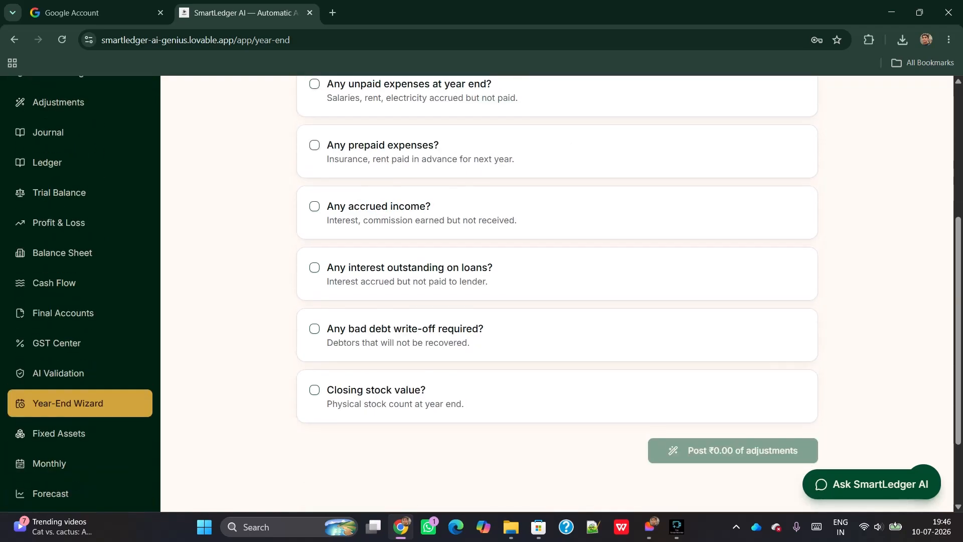
scroll(557, 294, "up", 2)
scroll(556, 294, "down", 1)
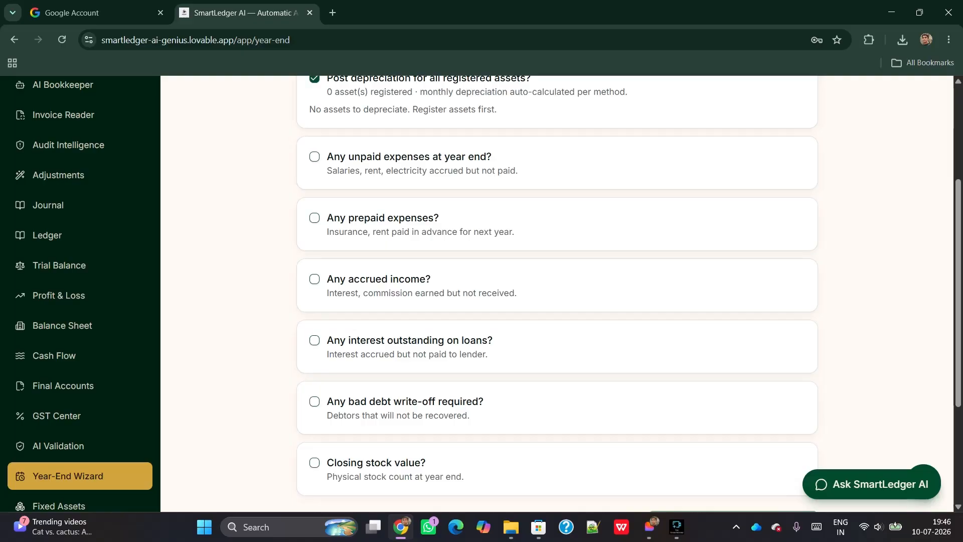
Mark accrued income, prepaid expenses and unpaid expenses as needing year-end adjustment
left_click(314, 279)
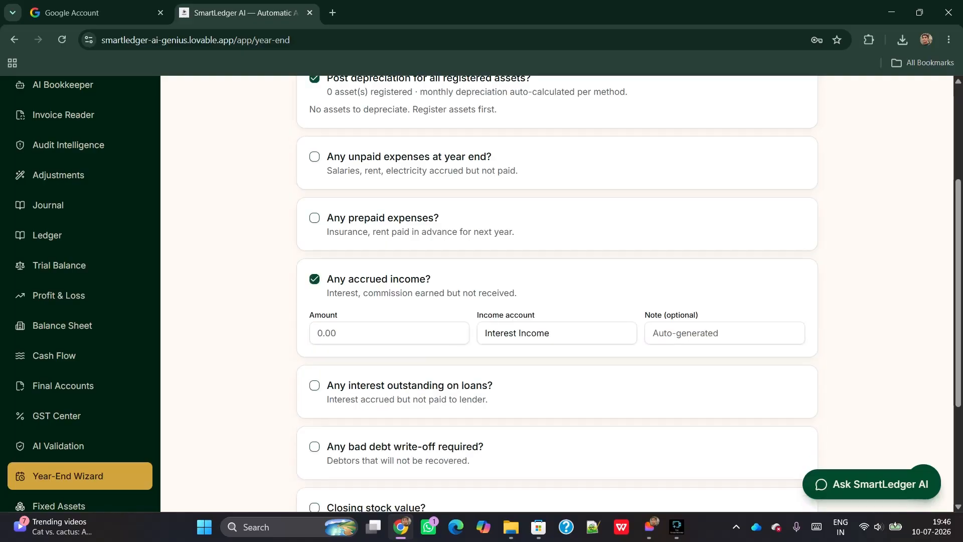
left_click(315, 218)
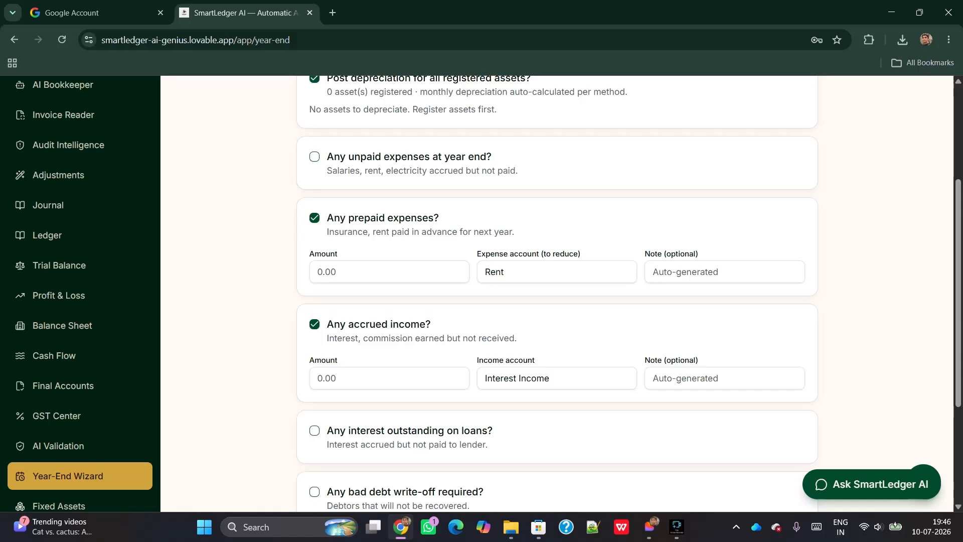
left_click(315, 156)
Go to the Fixed Assets & Depreciation page
scroll(557, 294, "down", 2)
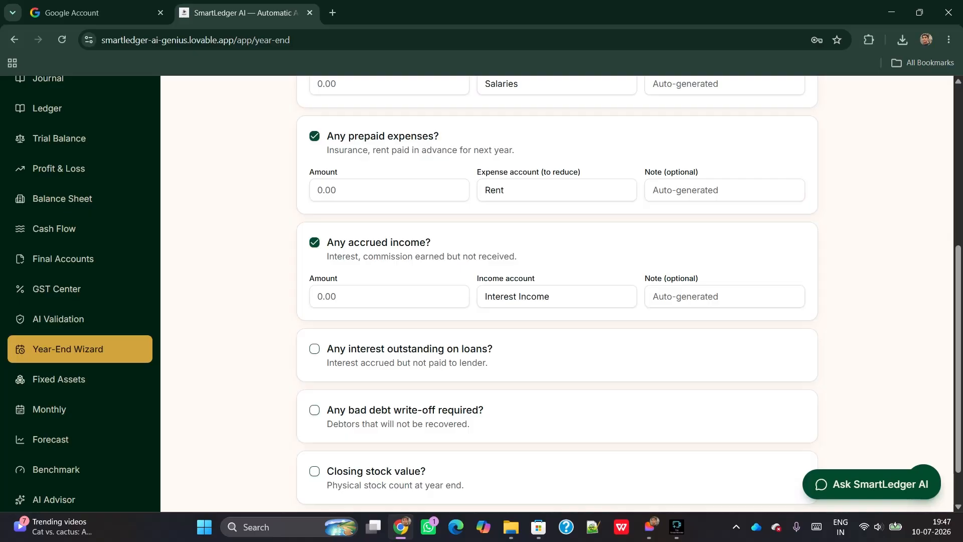
scroll(557, 293, "down", 1)
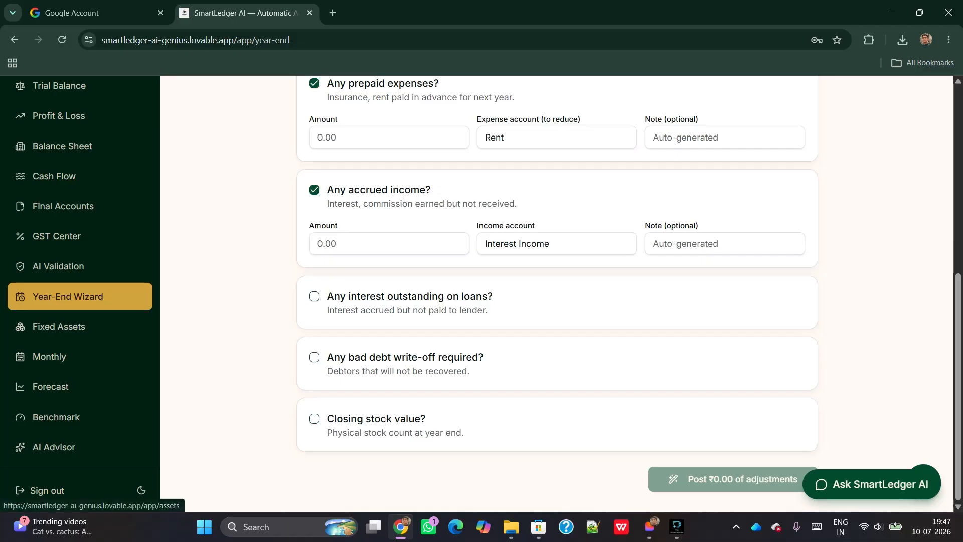
left_click(59, 326)
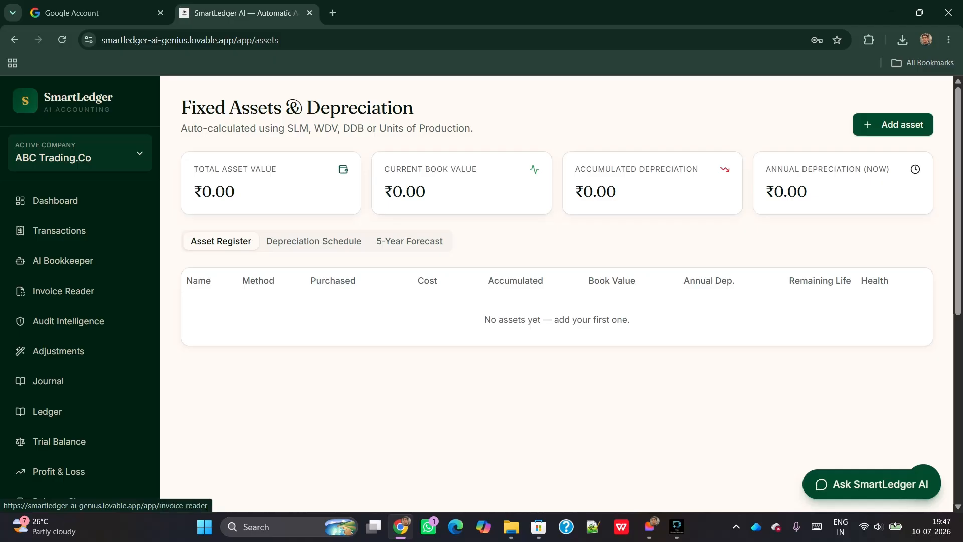
Add a new fixed asset named 'Plant And Machinery' costing 100000
left_click(893, 125)
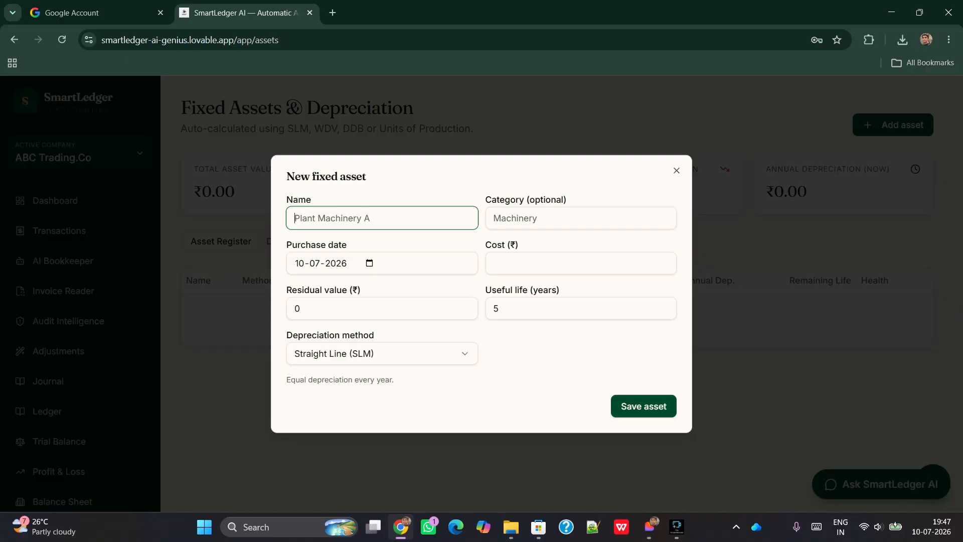
type("Plant And m")
key("BackSpace")
type("Machinery")
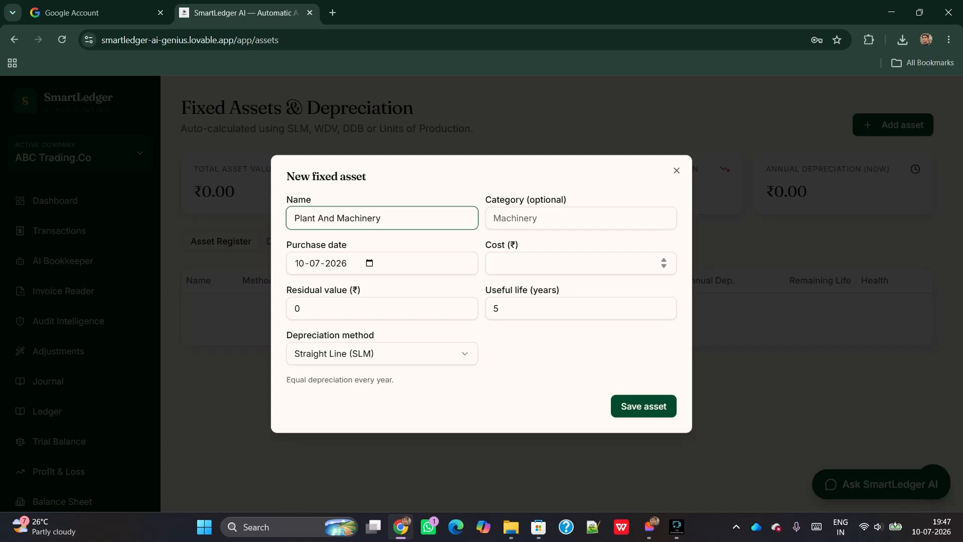
left_click(575, 263)
type("1")
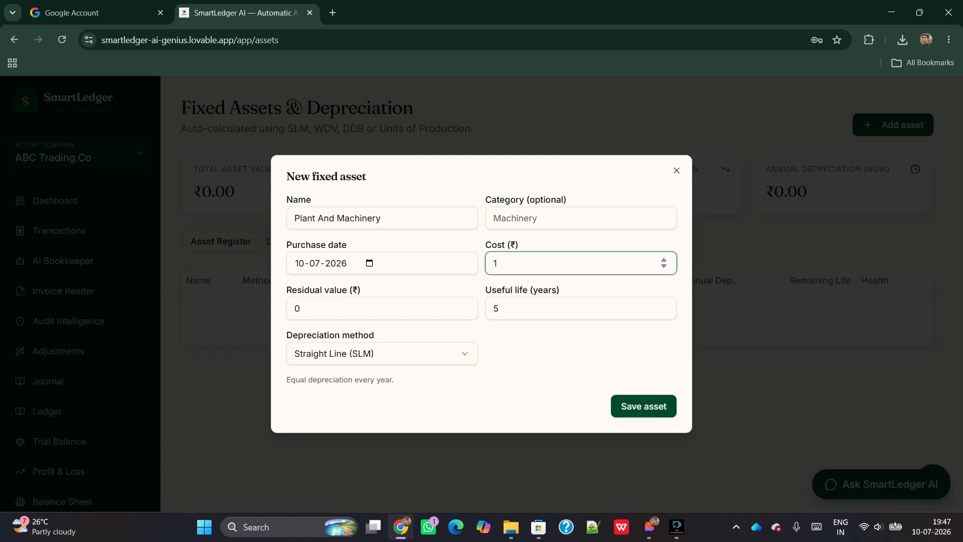
type("00000")
Set residual value 10000, useful life 10 years and Written Down Value (WDV) depreciation
left_click(382, 308)
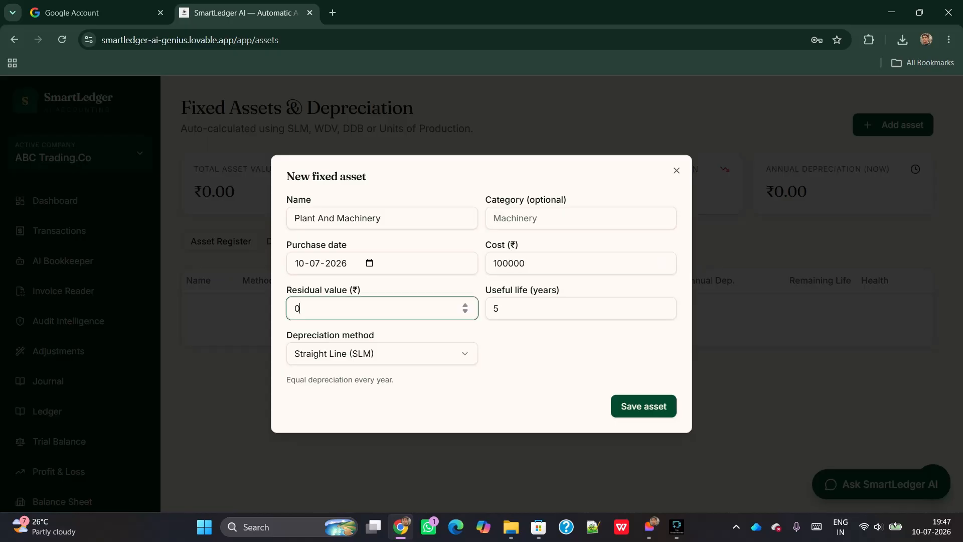
key("BackSpace")
type("10000")
key("Tab")
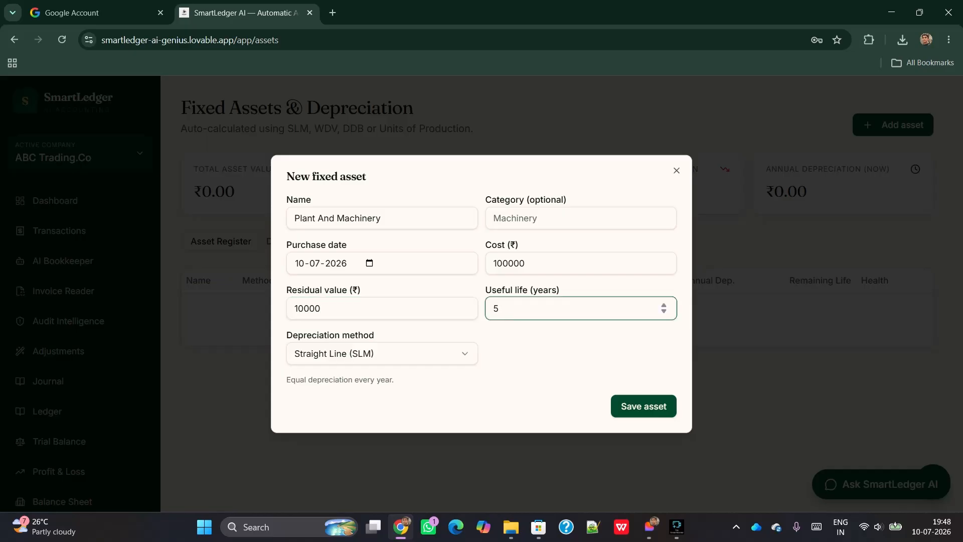
key("BackSpace")
type("10")
left_click(382, 354)
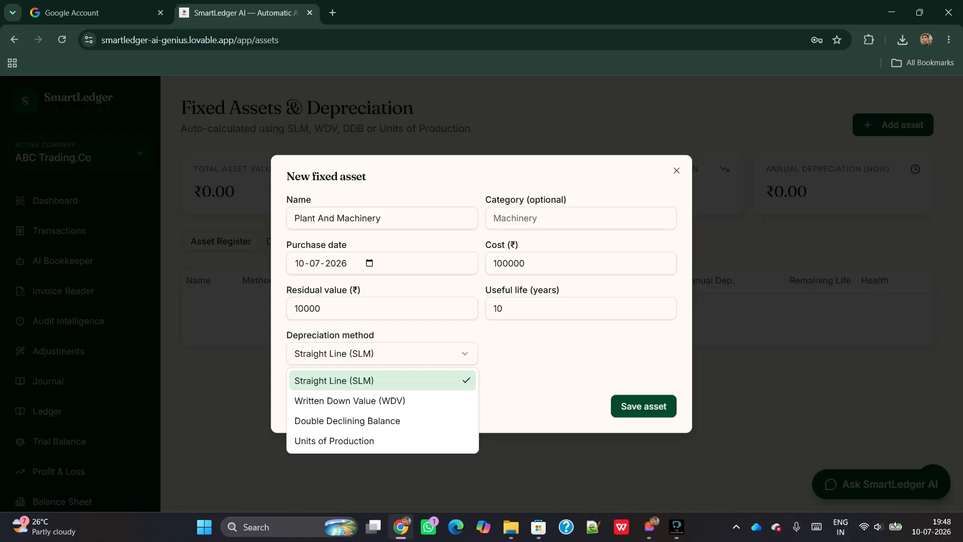
key("Down")
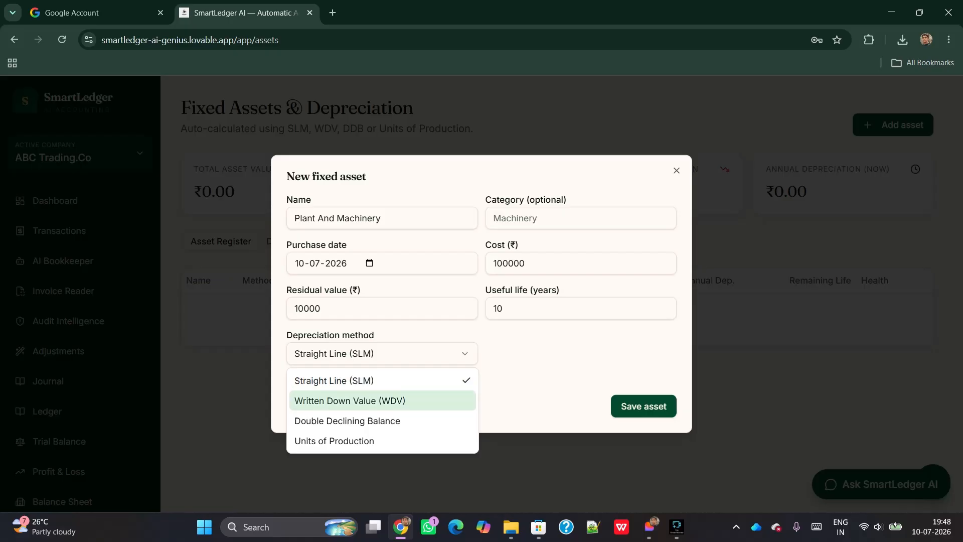
key("Return")
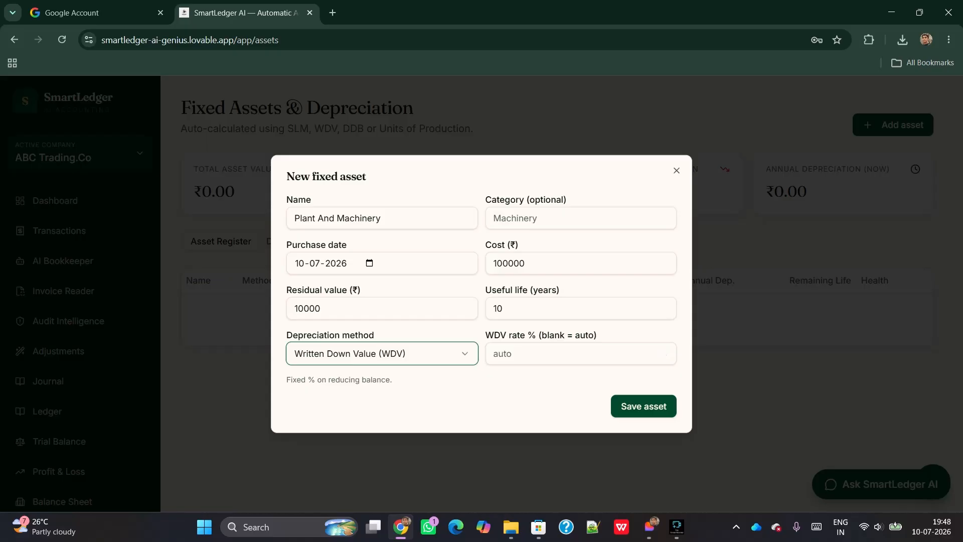
Save Plant And Machinery and review its yearly depreciation schedule
left_click(643, 406)
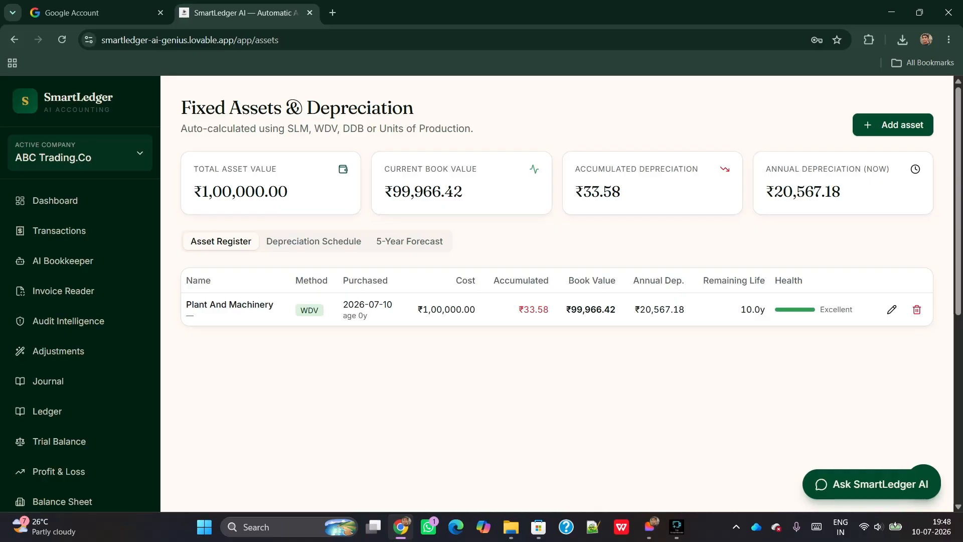
left_click(314, 241)
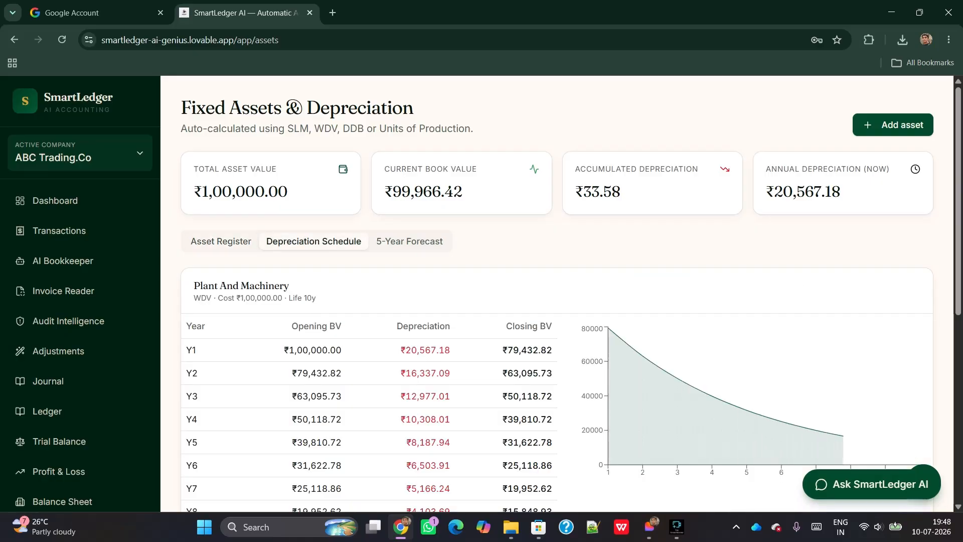
scroll(557, 293, "down", 3)
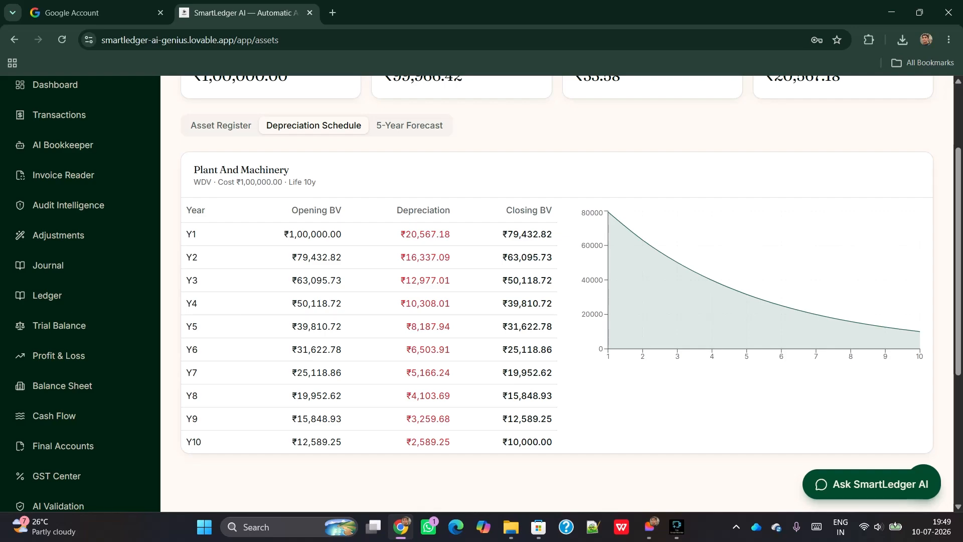
scroll(557, 293, "up", 2)
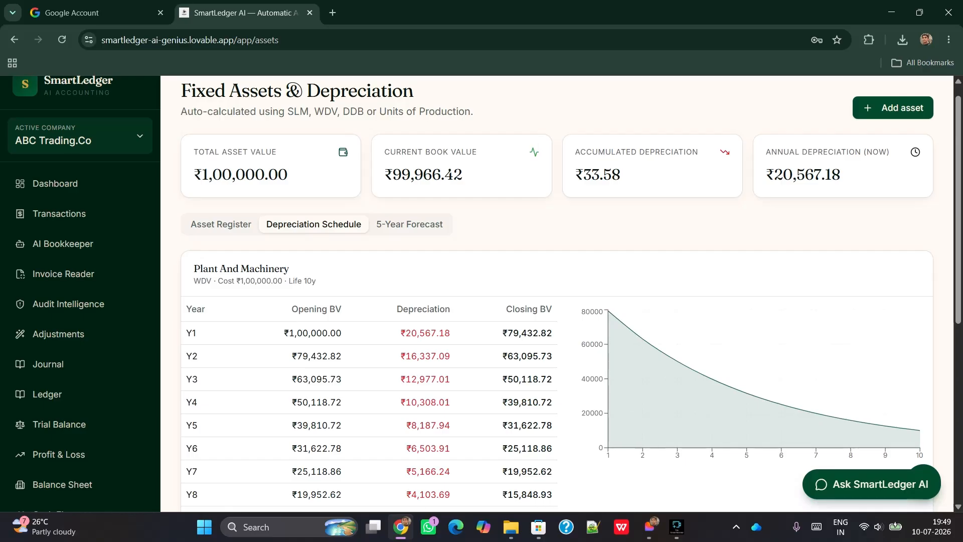
Check the 5-year depreciation forecast, then return to the asset register
left_click(409, 224)
scroll(557, 294, "down", 1)
scroll(484, 206, "down", 2)
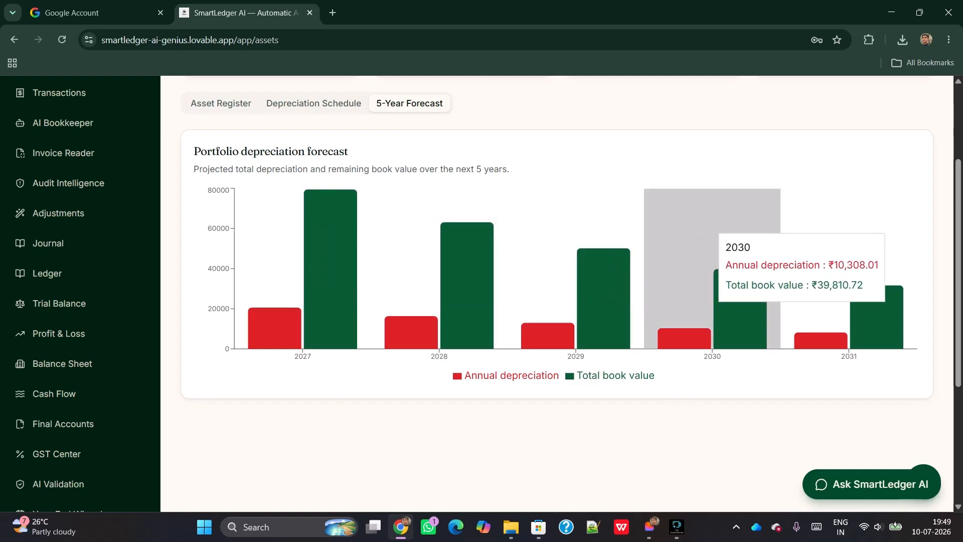
scroll(577, 276, "up", 3)
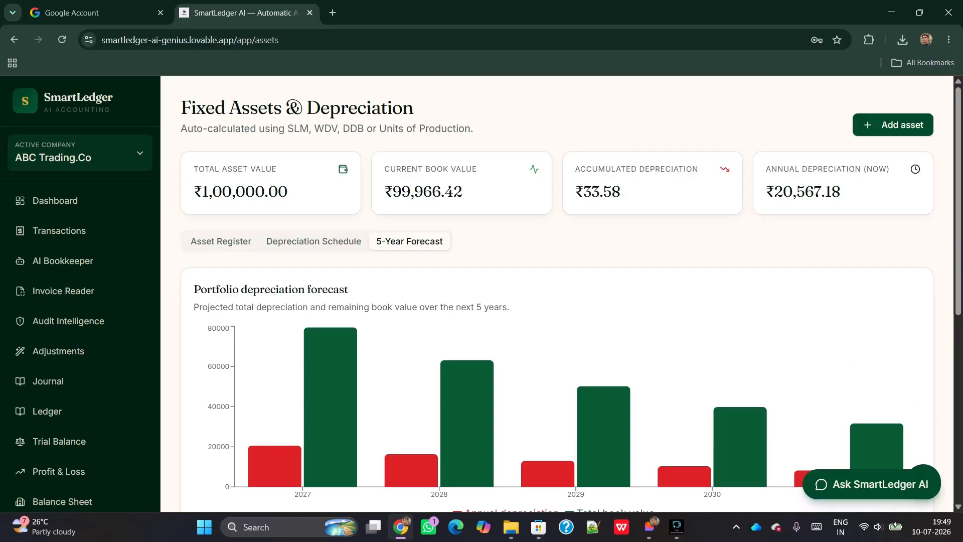
left_click(220, 241)
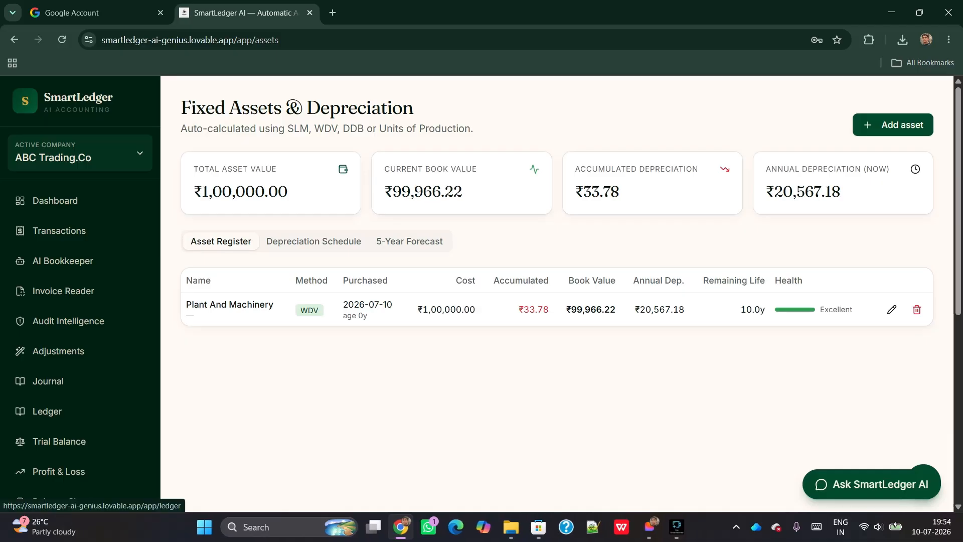
scroll(80, 381, "down", 7)
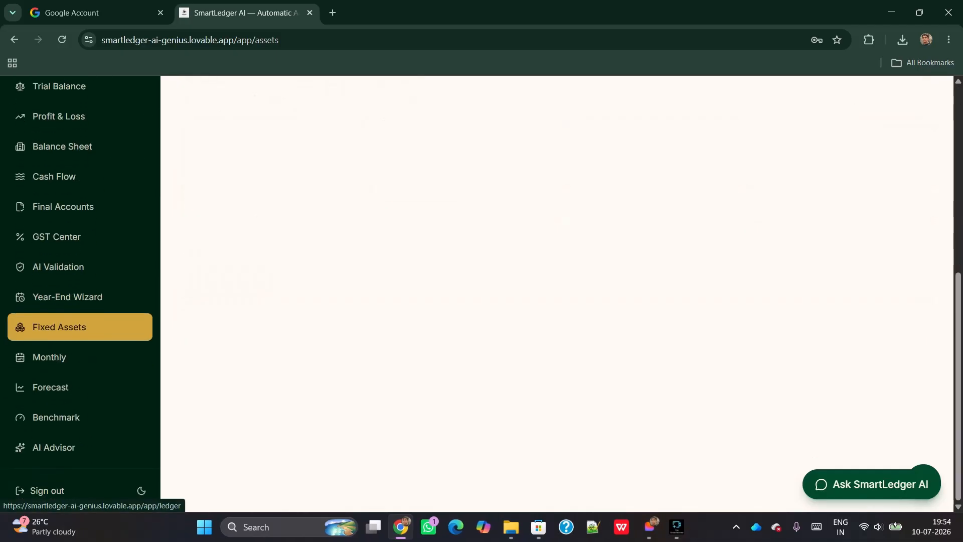
Open the Monthly trends page and inspect the revenue, expenses and profit charts
left_click(49, 357)
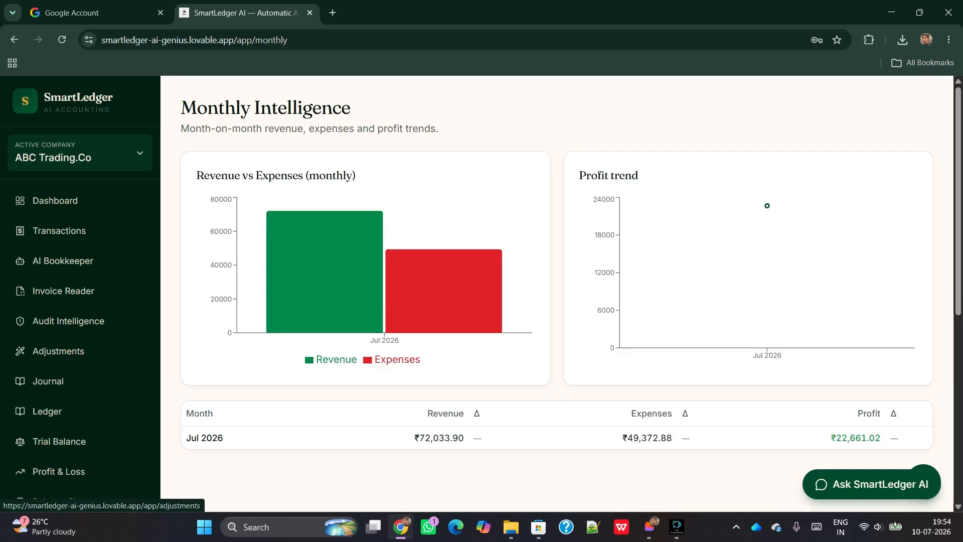
mouse_move(769, 221)
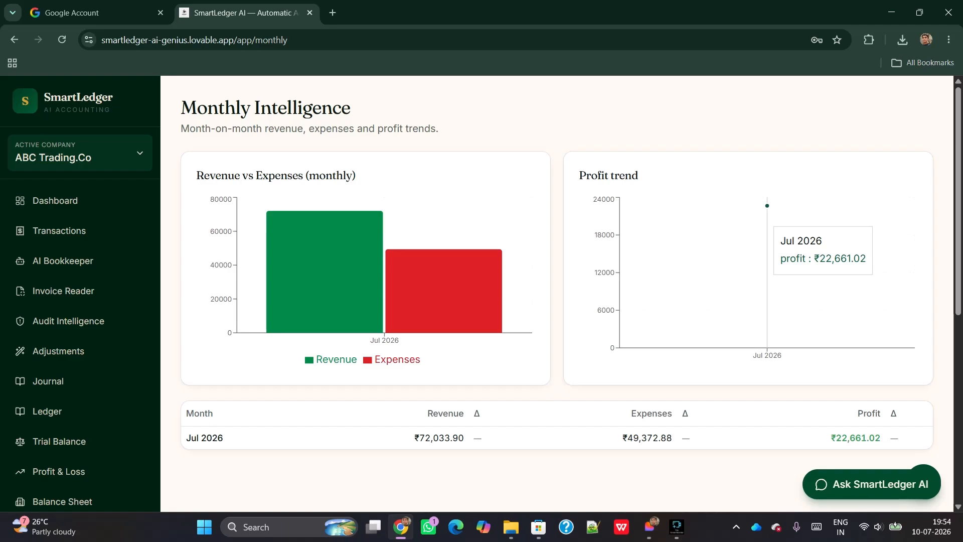
mouse_move(383, 227)
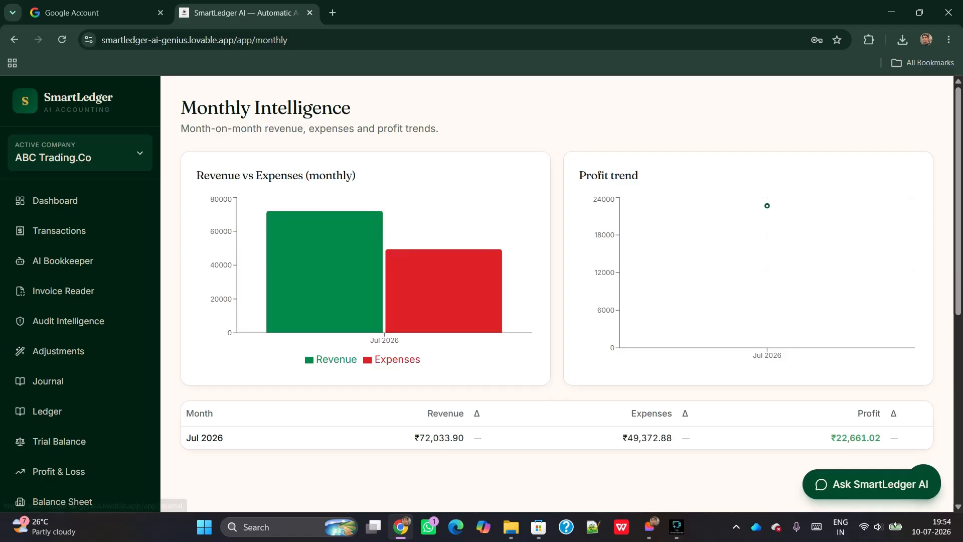
Open the Financial Forecasting projections page
scroll(65, 397, "down", 5)
scroll(65, 394, "down", 2)
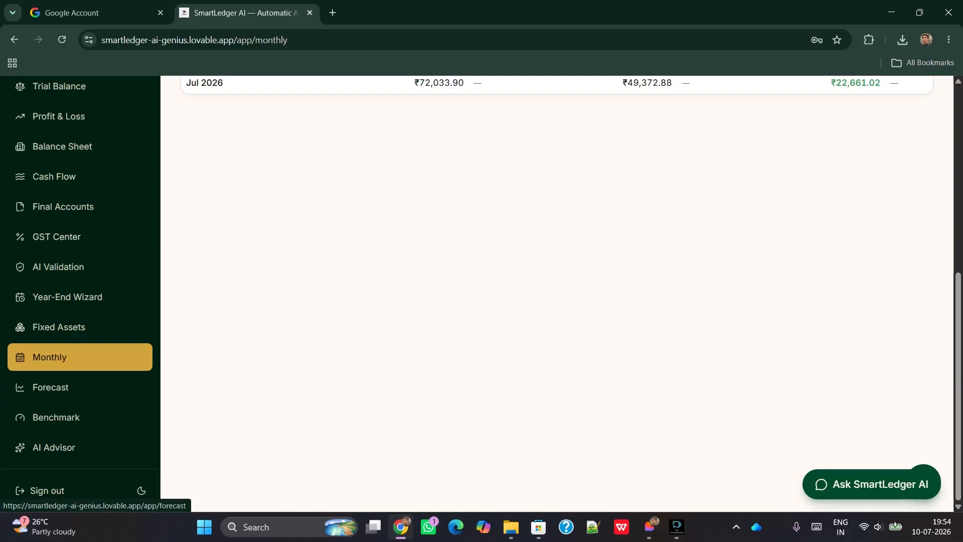
left_click(50, 386)
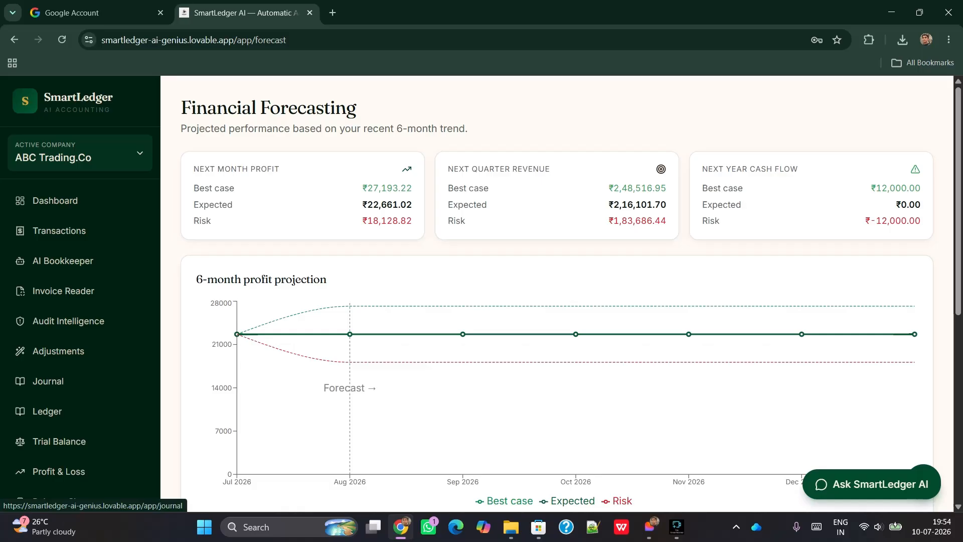
Review the 6-month profit projection on the Financial Forecasting page
mouse_move(242, 329)
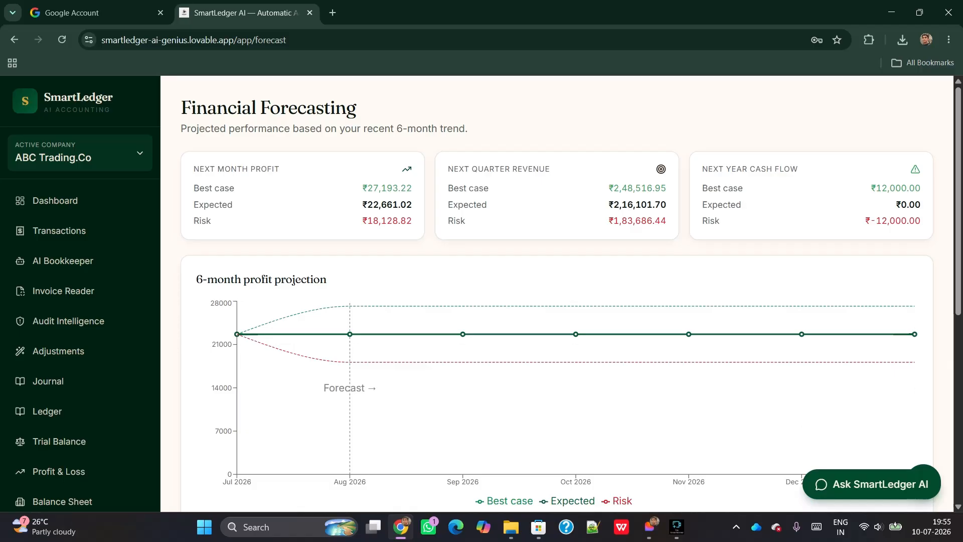
scroll(293, 281, "down", 4)
scroll(293, 281, "up", 4)
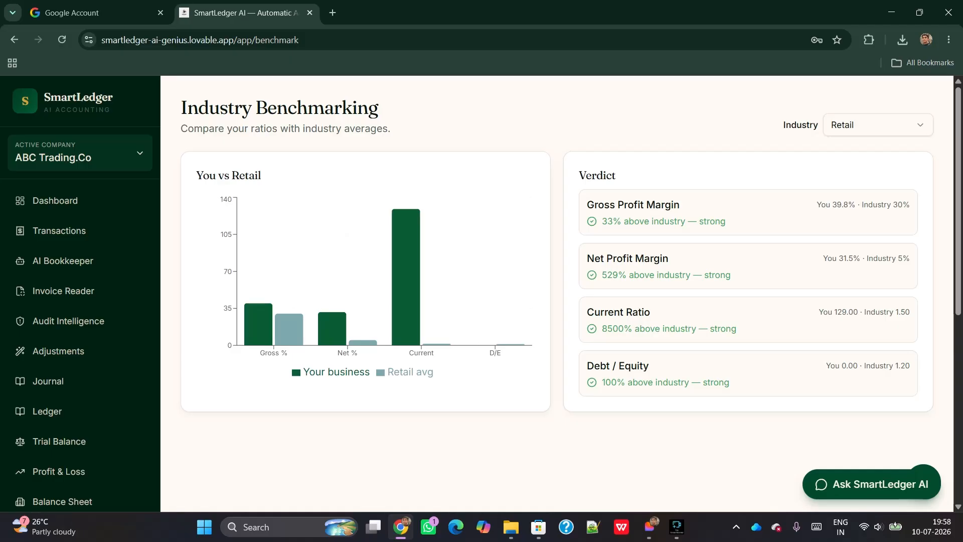
mouse_move(274, 251)
scroll(60, 441, "down", 6)
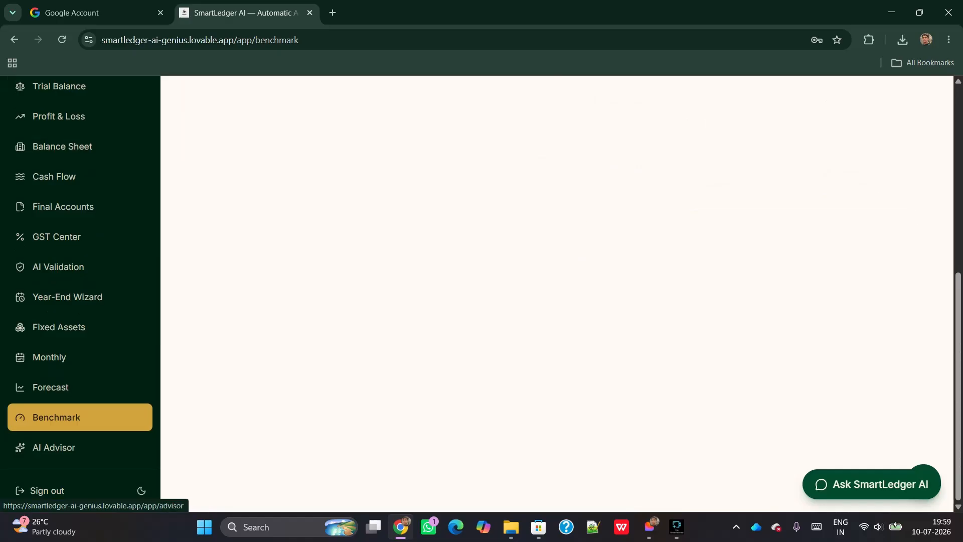
Generate AI Advisor insights, read the growth score, strengths, weaknesses and 3-month plan, then return to Dashboard
left_click(53, 447)
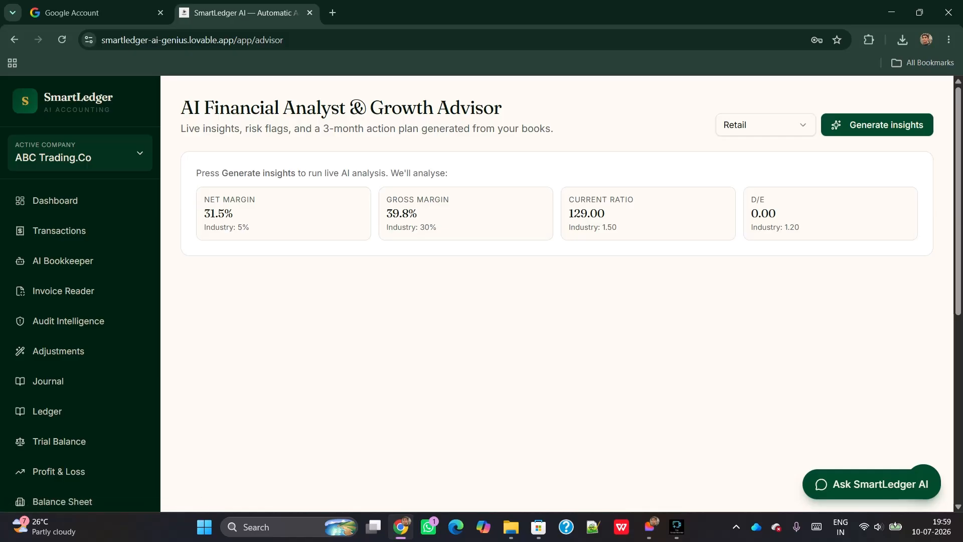
left_click(877, 125)
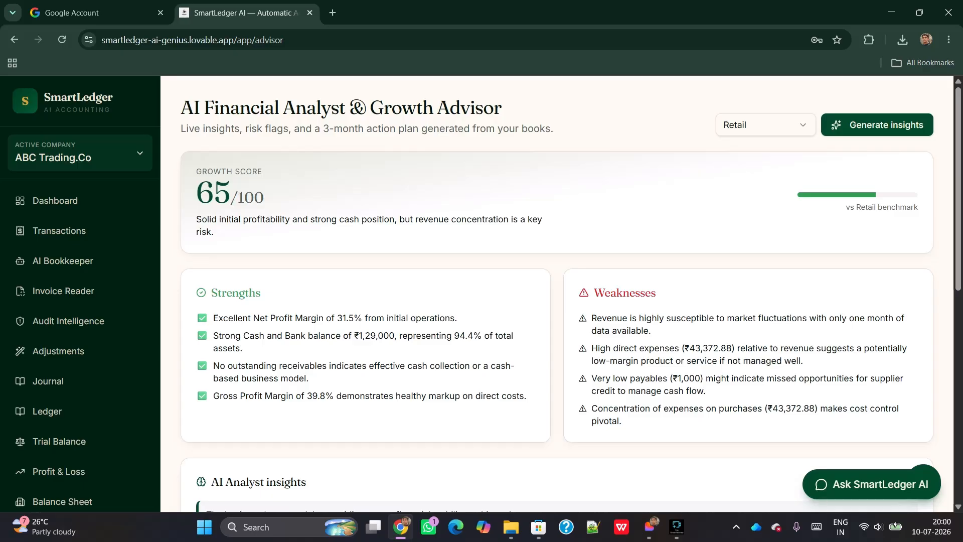
scroll(557, 294, "down", 4)
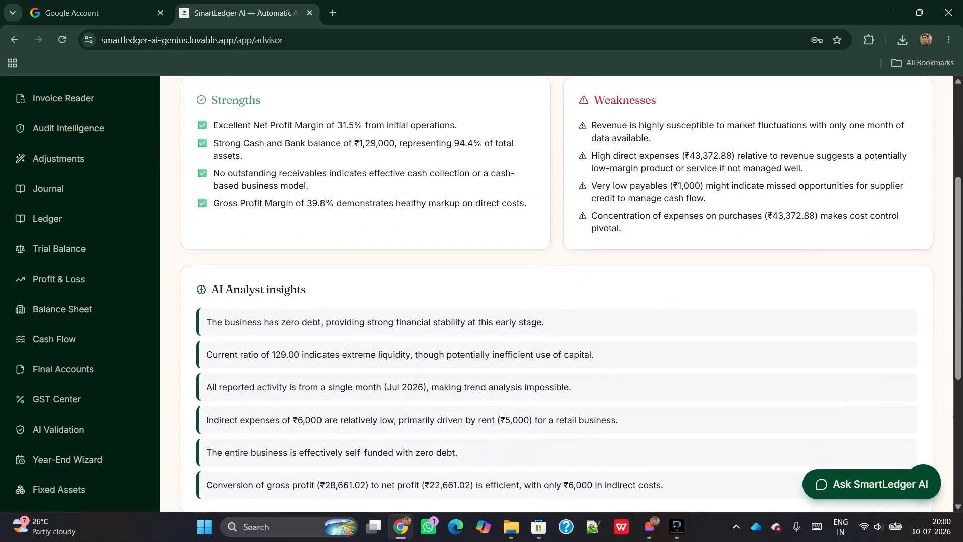
scroll(557, 294, "down", 2)
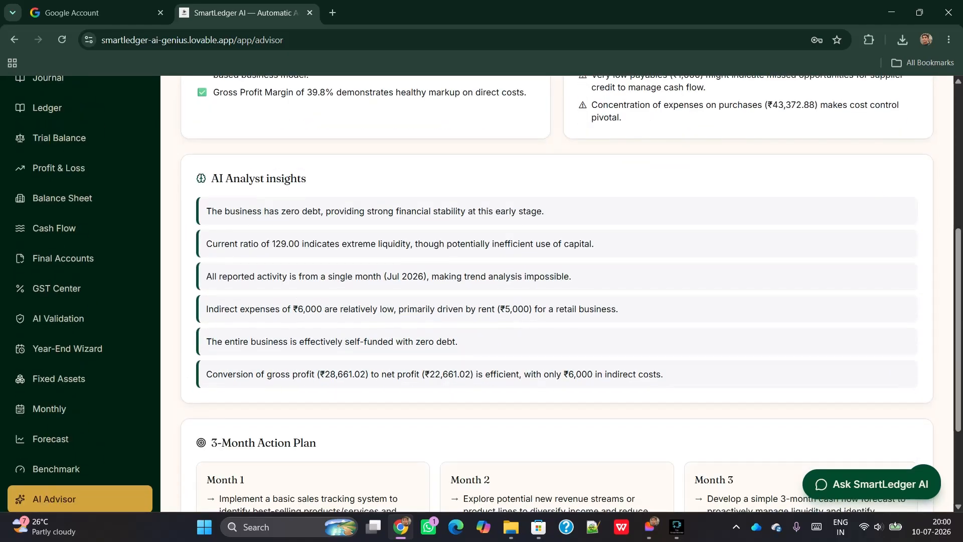
scroll(556, 293, "down", 3)
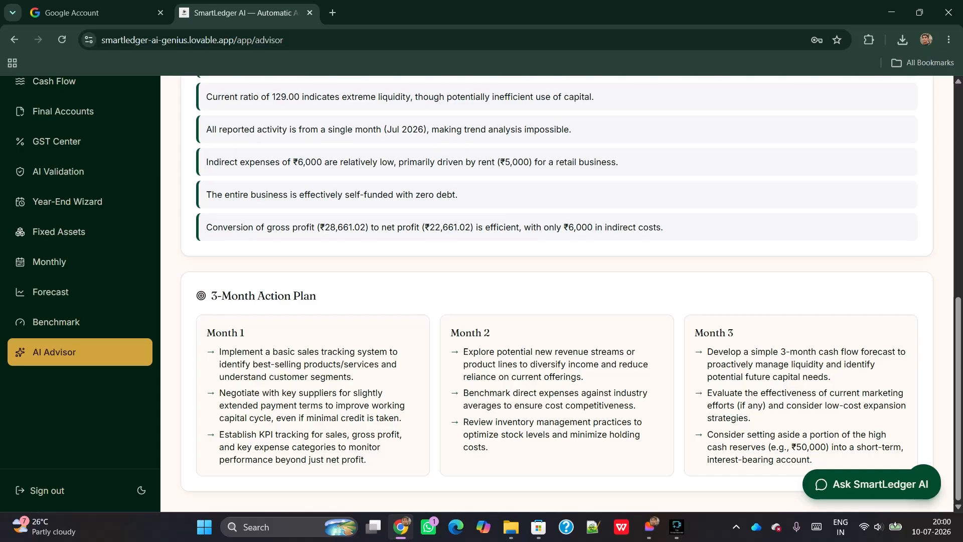
scroll(80, 202, "up", 8)
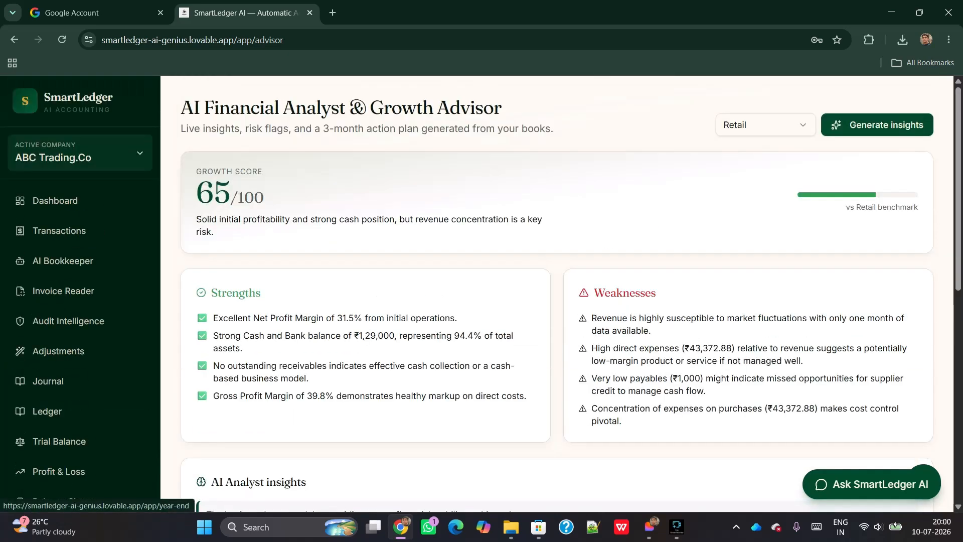
scroll(81, 202, "down", 8)
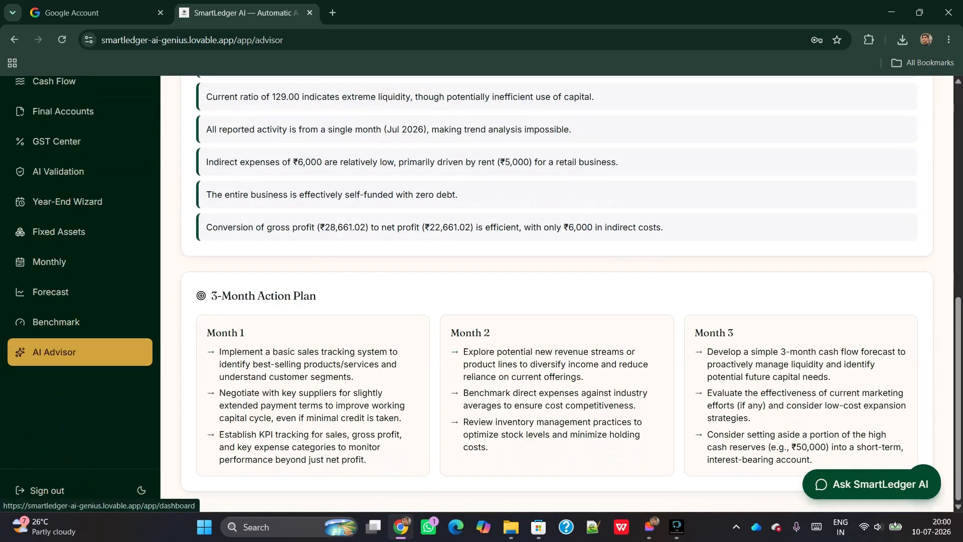
scroll(80, 201, "up", 8)
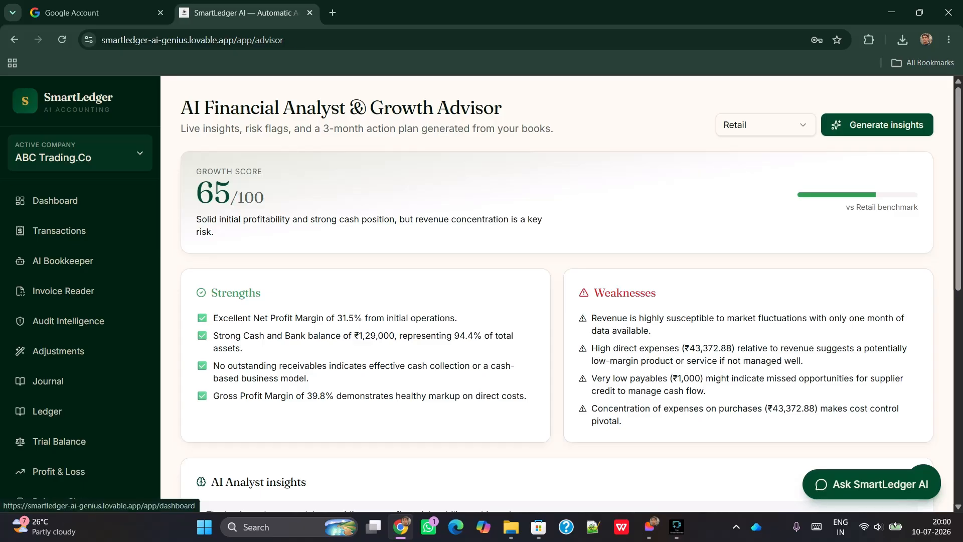
left_click(55, 200)
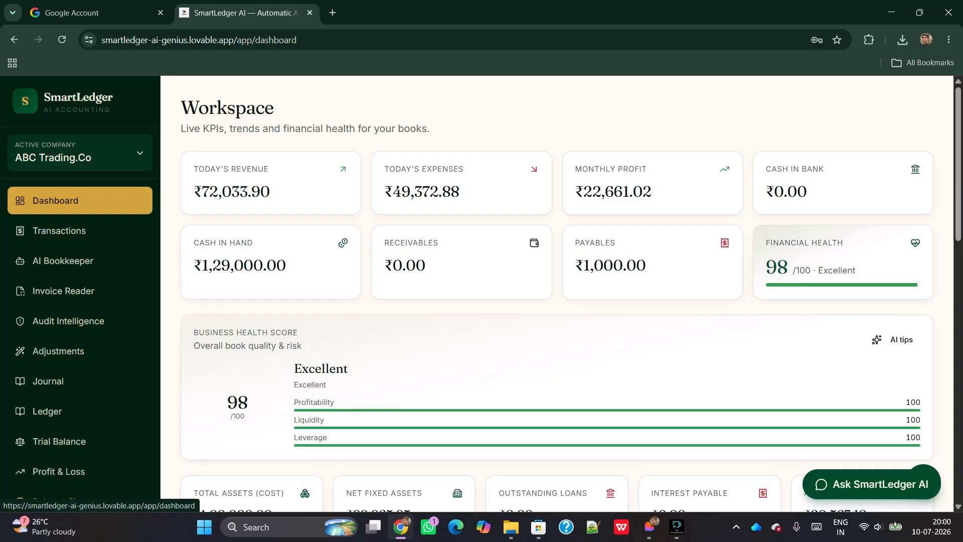
scroll(552, 296, "down", 7)
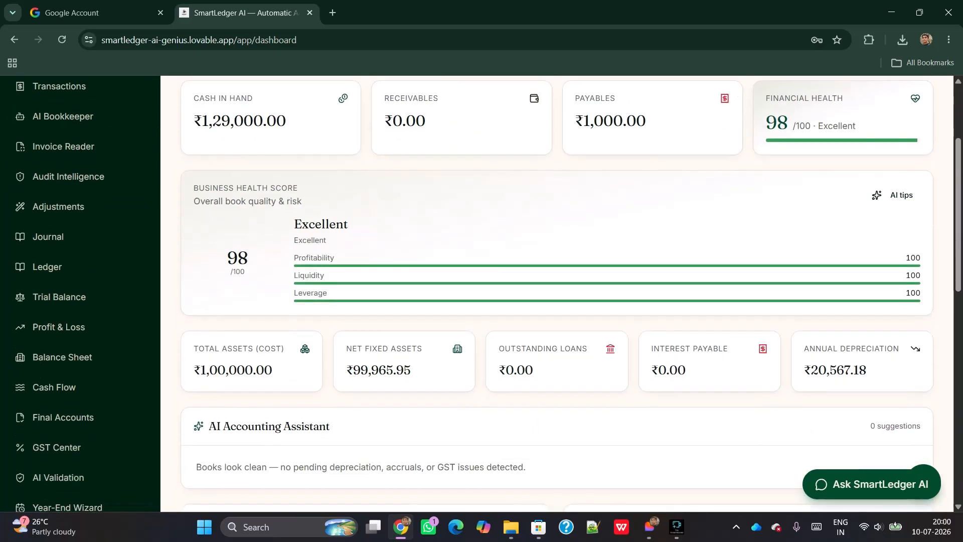
scroll(768, 261, "down", 7)
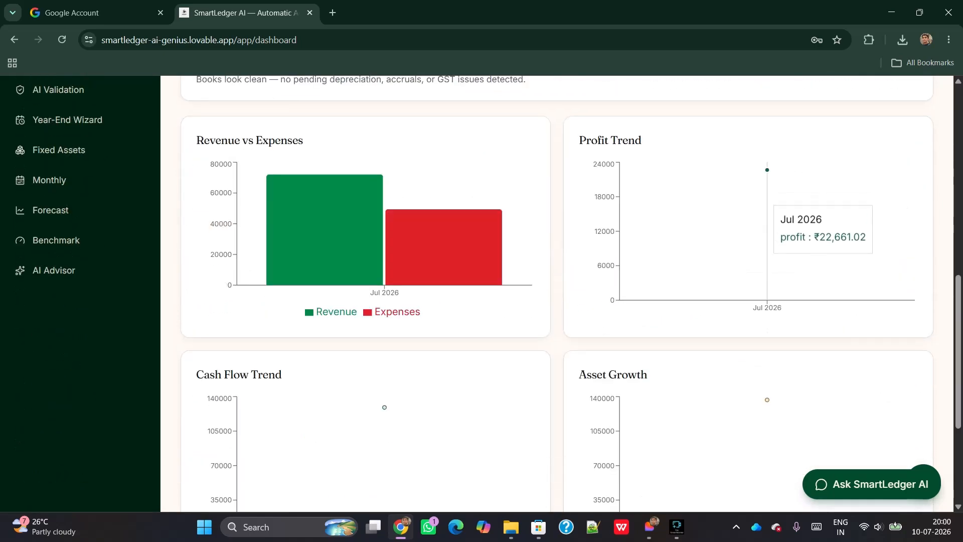
mouse_move(386, 244)
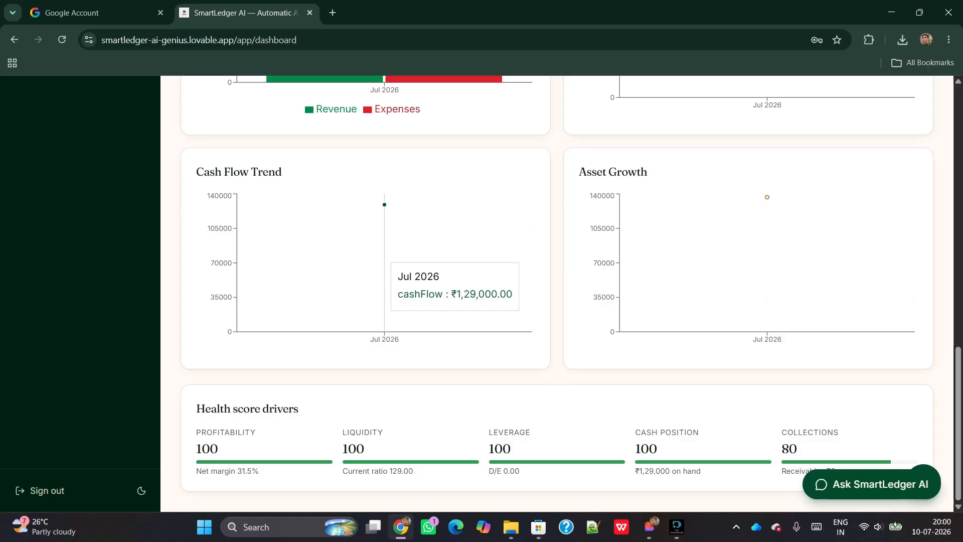
scroll(386, 243, "up", 3)
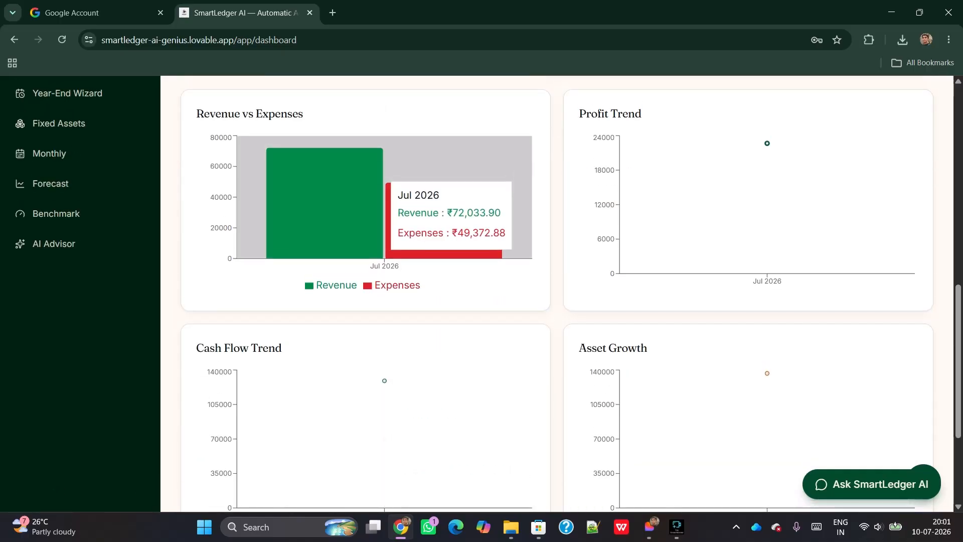
scroll(385, 243, "down", 3)
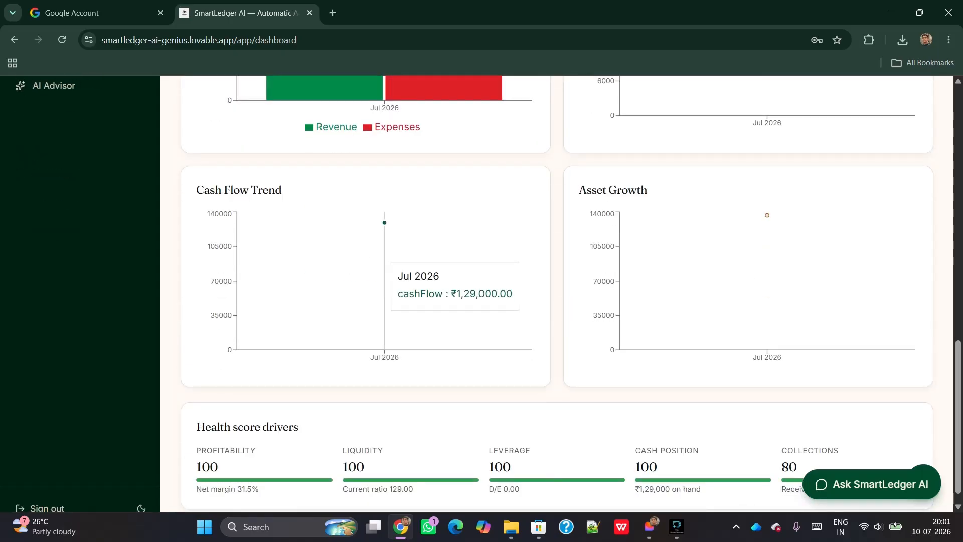
scroll(386, 243, "down", 1)
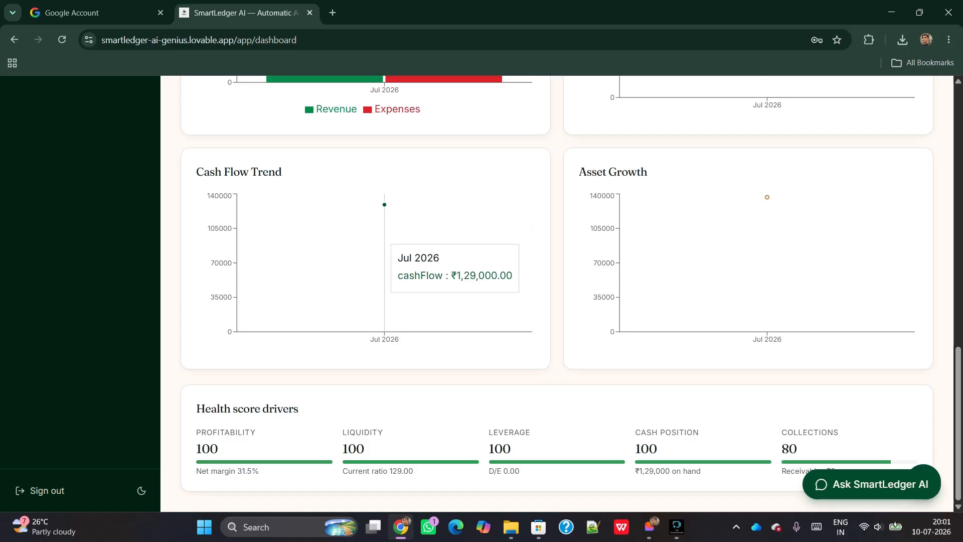
scroll(385, 243, "up", 10)
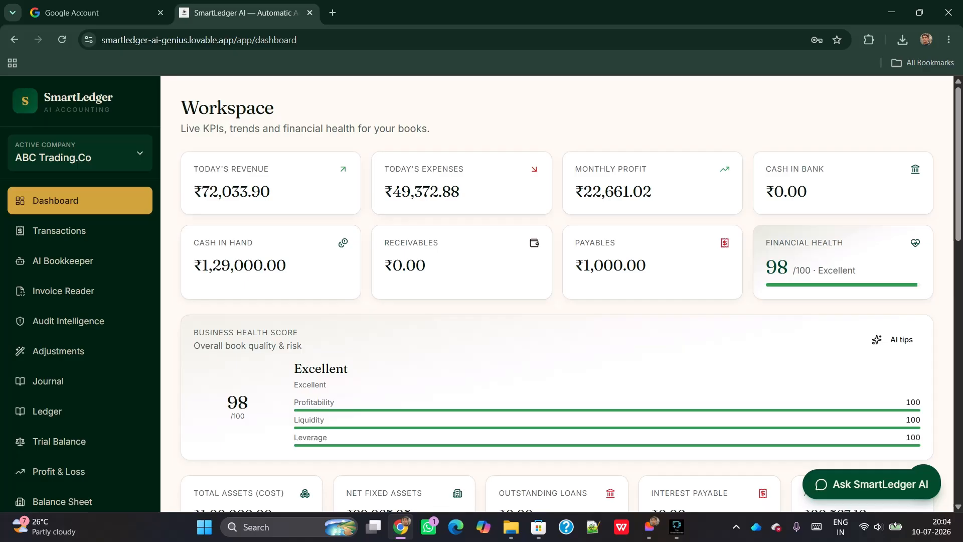
Send 'hindi' to the SmartLedger Assistant chat to get replies in Hindi
left_click(871, 484)
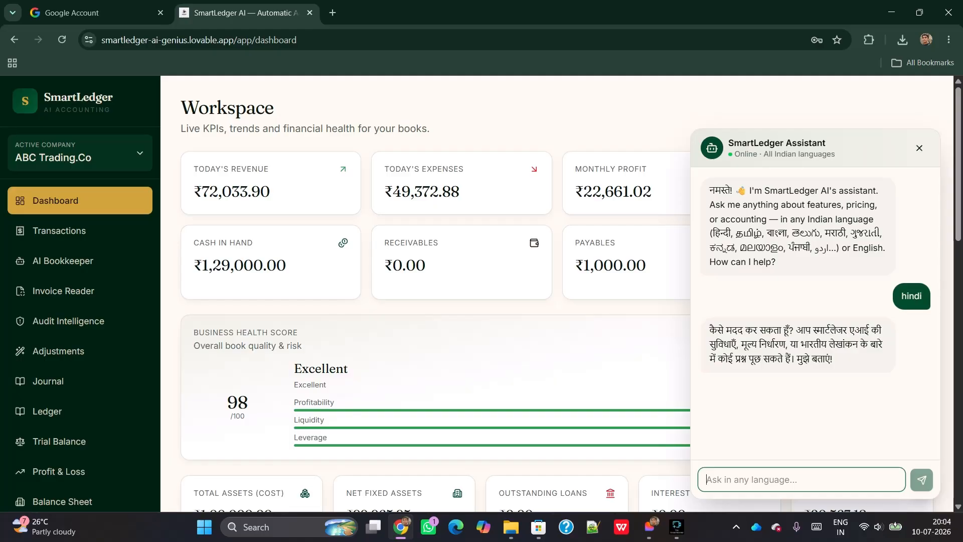
type("hindi")
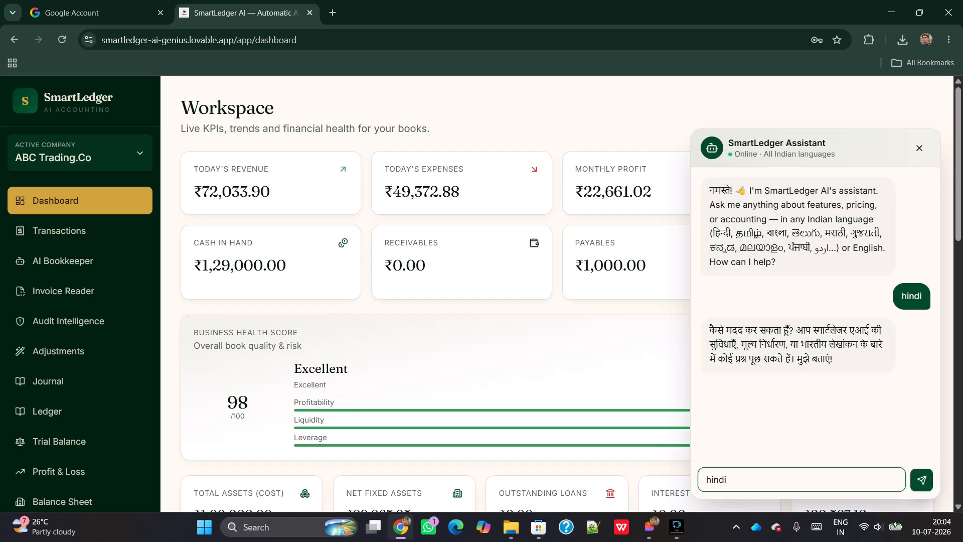
key("Return")
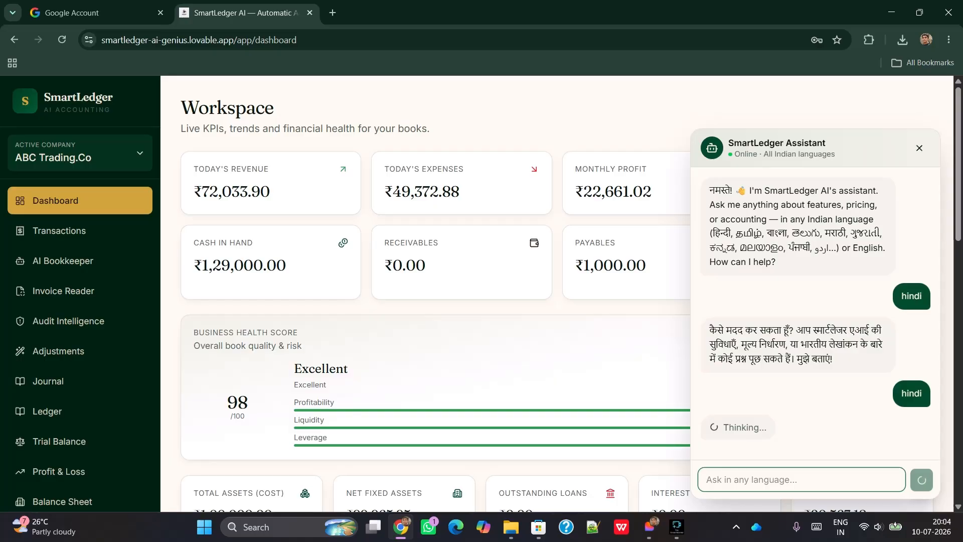